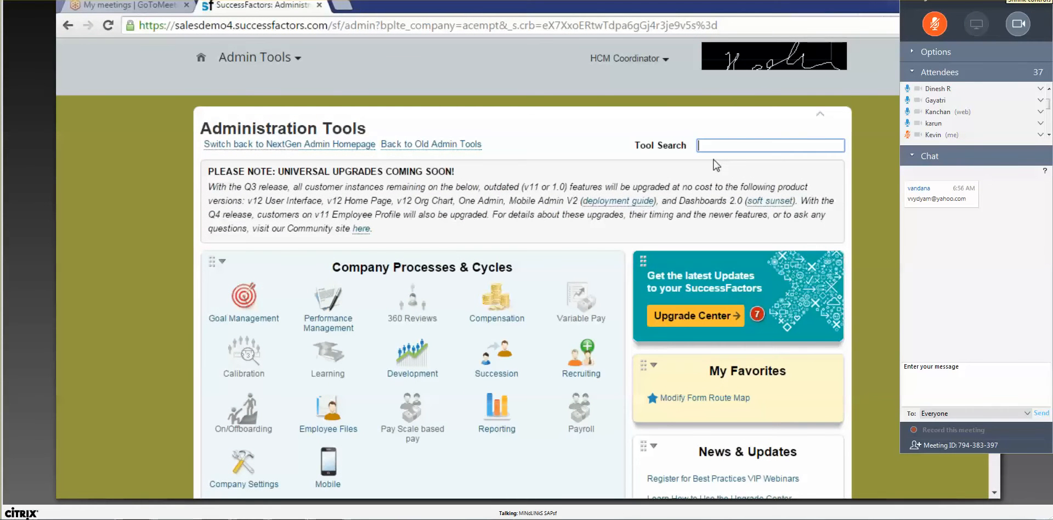
# Step: Hide the meeting side panel and open the system volume controls
pyautogui.click(1028, 2)
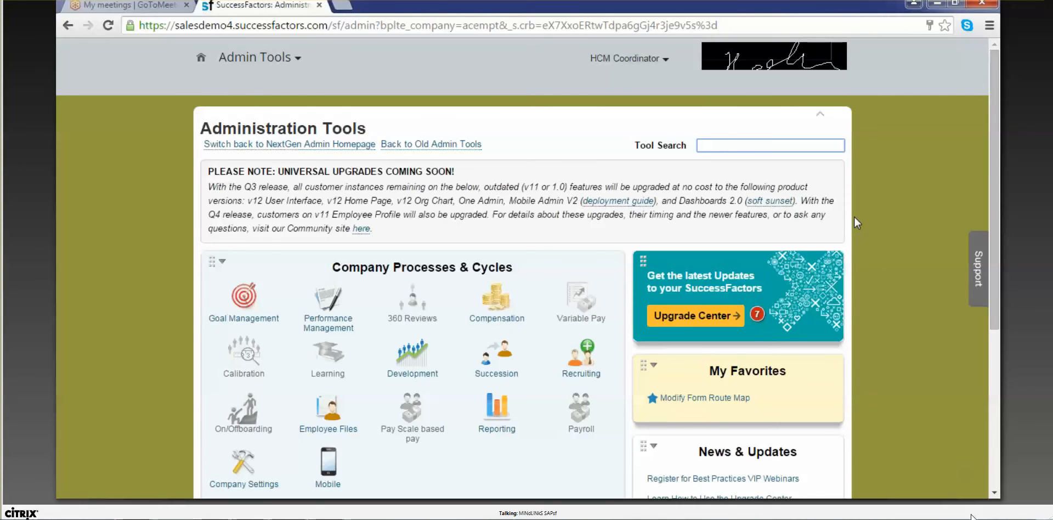
pyautogui.click(976, 518)
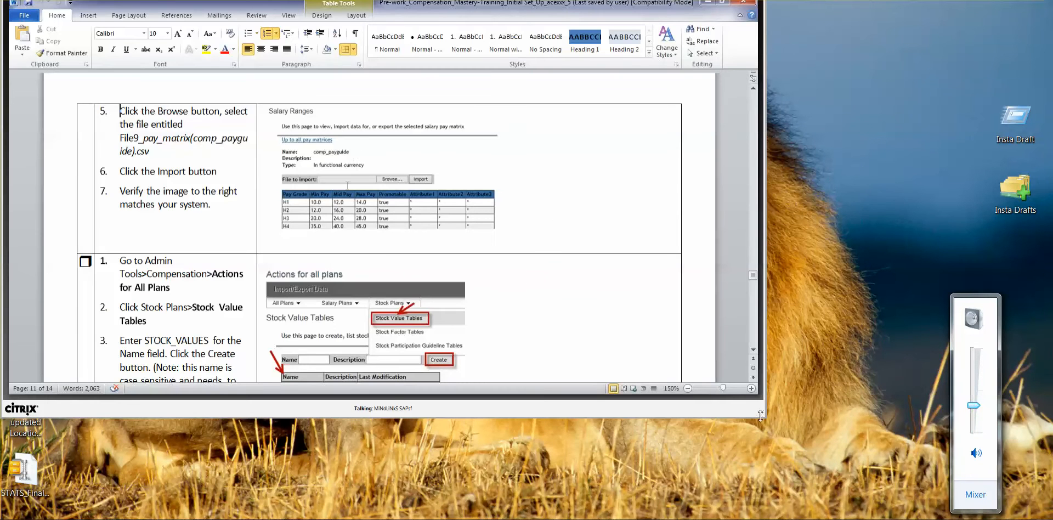
# Step: Enlarge the shared session to full screen to read the guide's pay matrix import steps 5–7
pyautogui.moveTo(762, 415); pyautogui.dragTo(1045, 514)
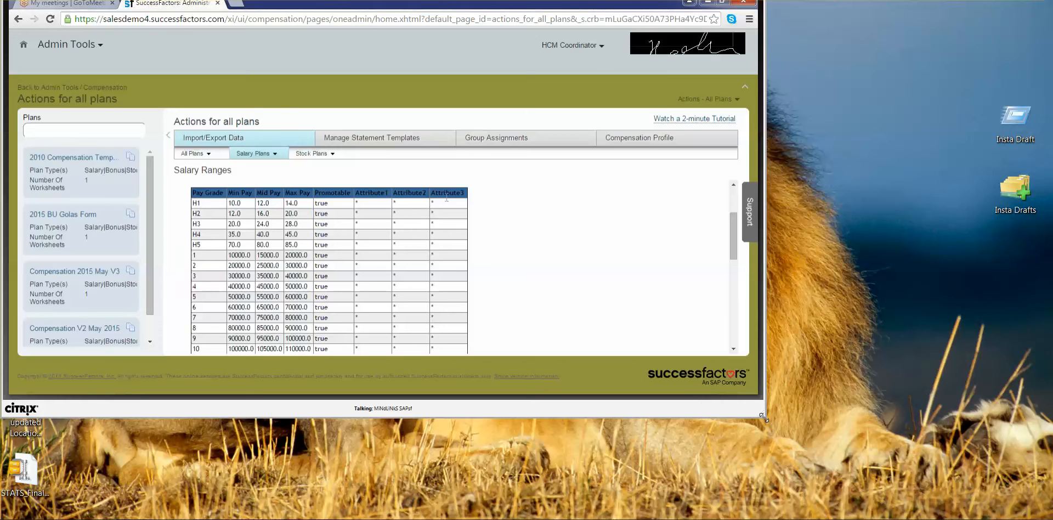
# Step: Enlarge the shared session to review the Salary Ranges pay grades table under Salary Plans
pyautogui.moveTo(759, 411); pyautogui.dragTo(1048, 505)
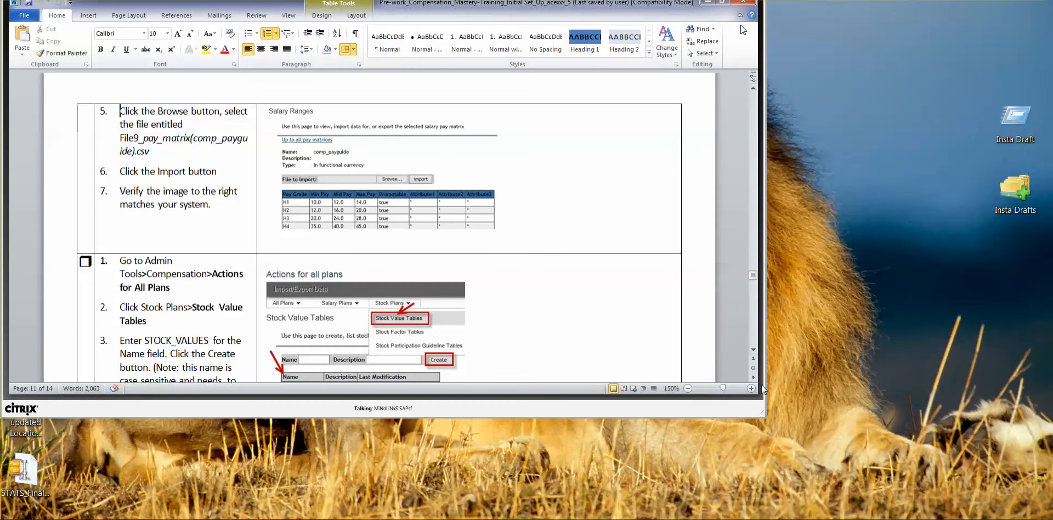
# Step: Enlarge the viewer and scroll the Word guide down to the STOCK_VALUES creation steps
pyautogui.moveTo(770, 418); pyautogui.dragTo(1051, 518)
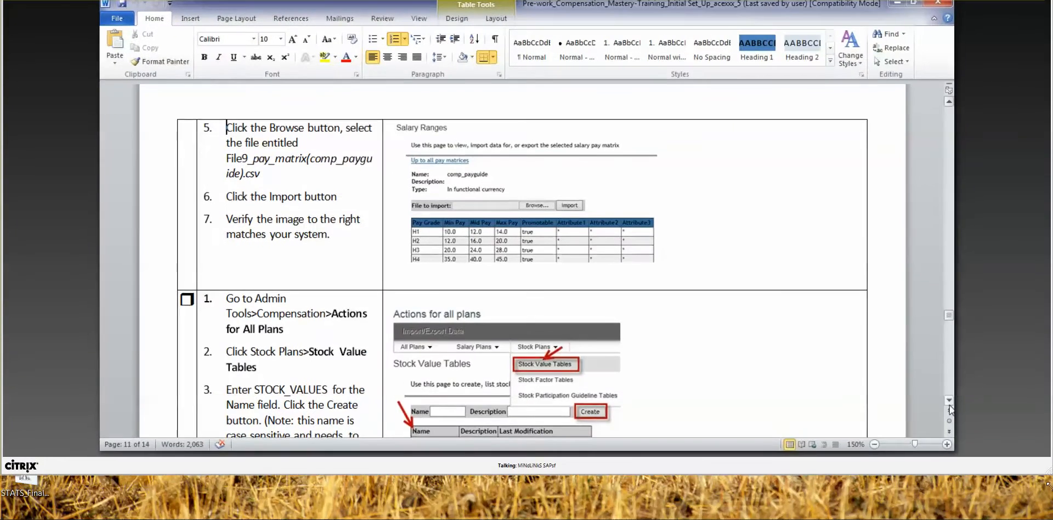
pyautogui.click(990, 443)
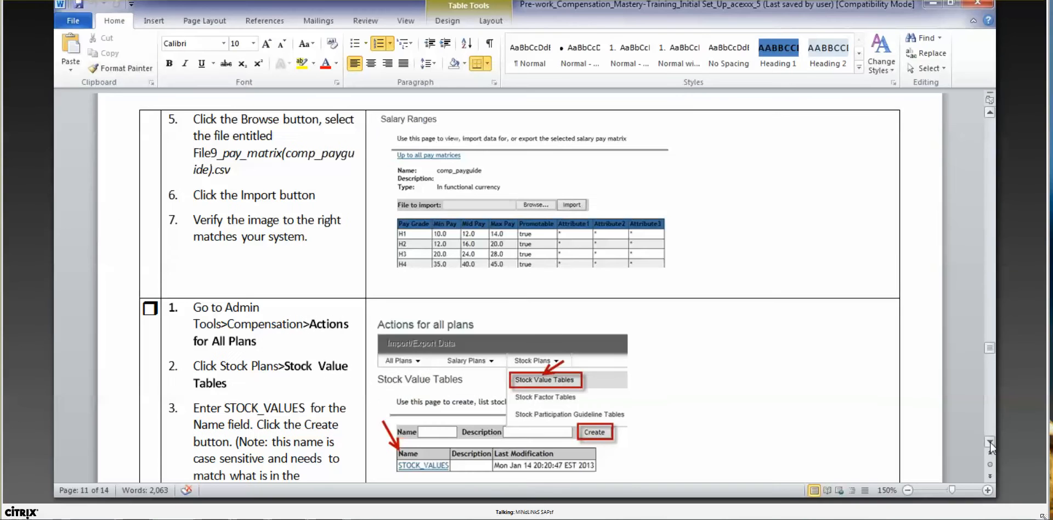
pyautogui.scroll(-2, 990, 447)
pyautogui.scroll(-4, 990, 443)
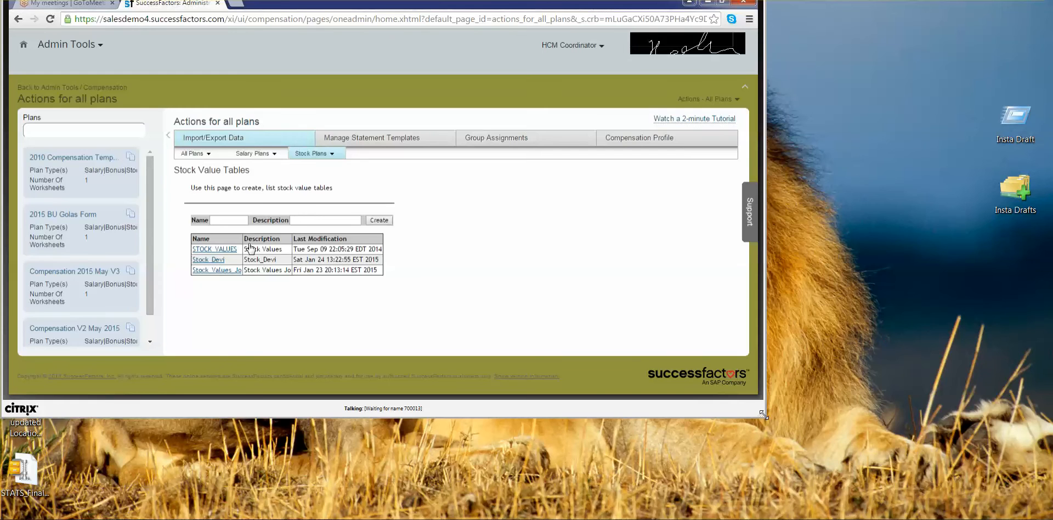
# Step: Enlarge the shared SuccessFactors page to read the STOCK_VALUES stock, options and stockother values
pyautogui.moveTo(760, 415); pyautogui.dragTo(994, 503)
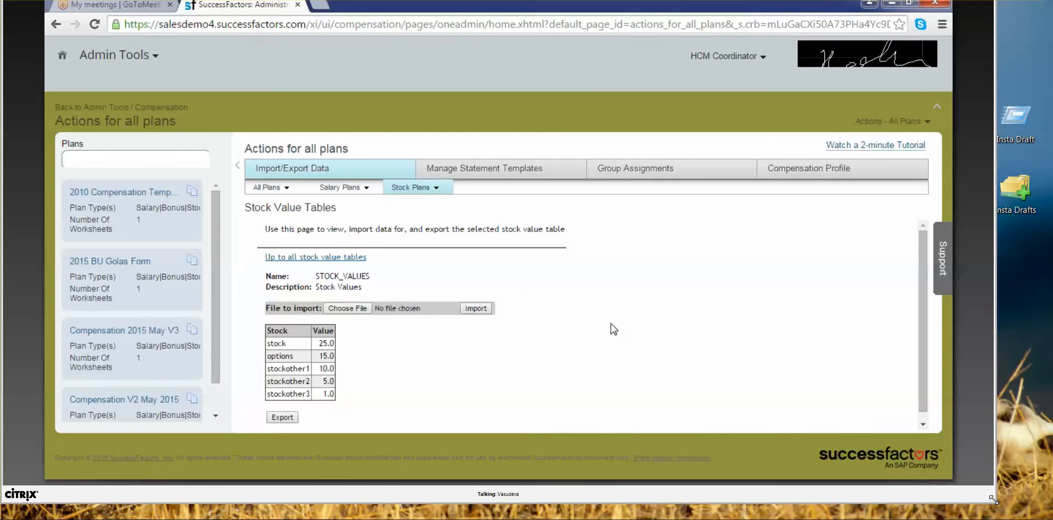
pyautogui.moveTo(994, 504); pyautogui.dragTo(1049, 516)
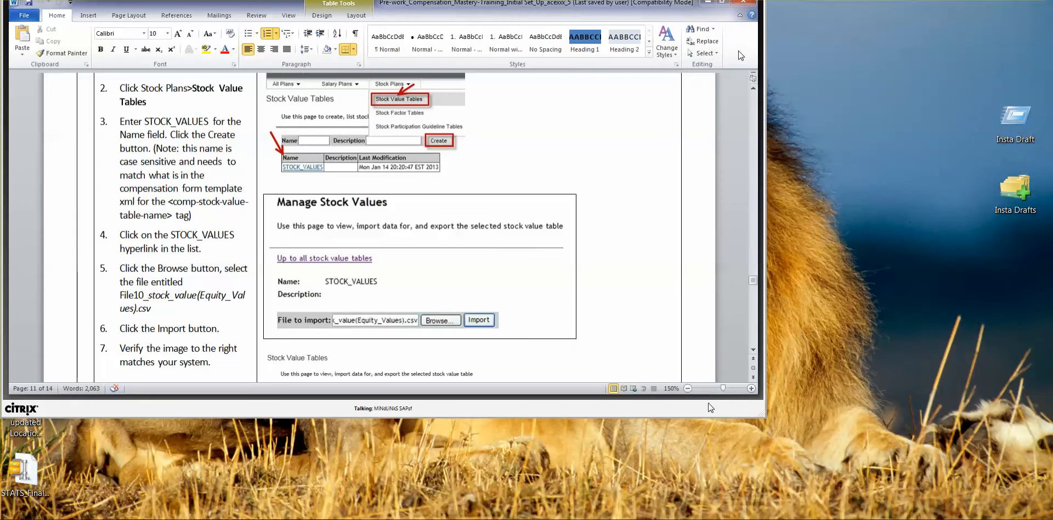
# Step: Enlarge the viewer showing the guide's COMP_CURRENCY_CONVERSION Currency Conversion Table step
pyautogui.moveTo(773, 419); pyautogui.dragTo(1049, 513)
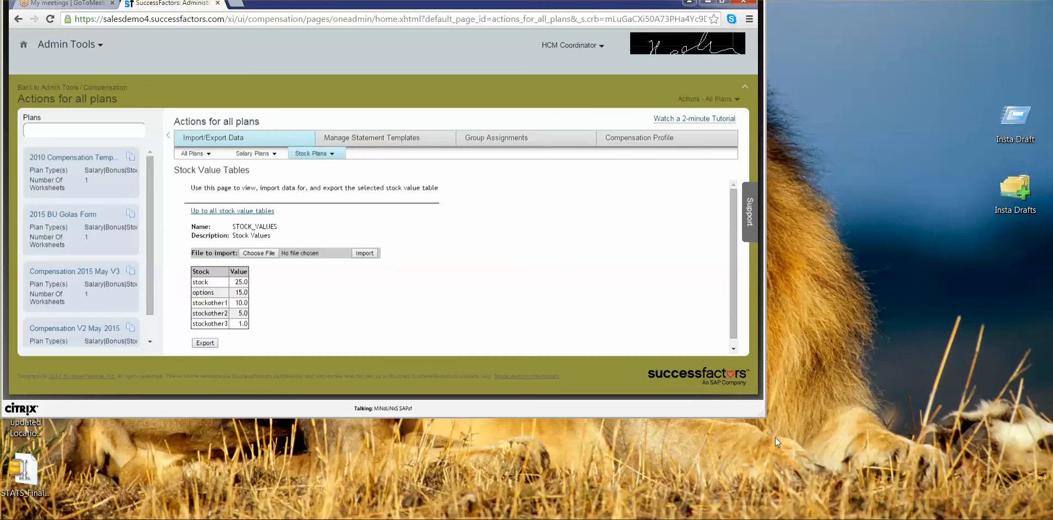
# Step: Enlarge the viewer so the STOCK_VALUES table entries are easier to read
pyautogui.moveTo(762, 415); pyautogui.dragTo(1044, 518)
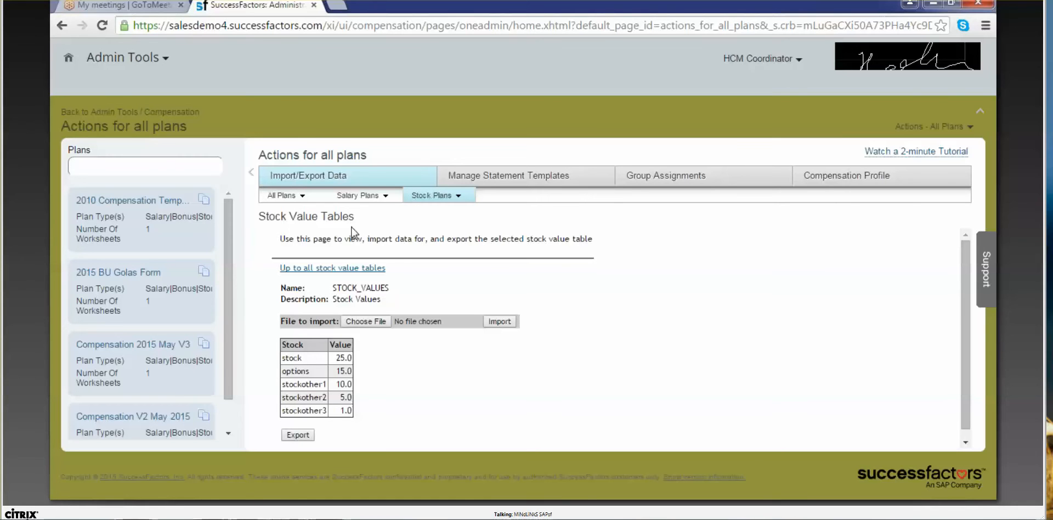
# Step: Go to All Plans > Currency Conversion Table and open the Currency Conversion table's details
pyautogui.click(294, 198)
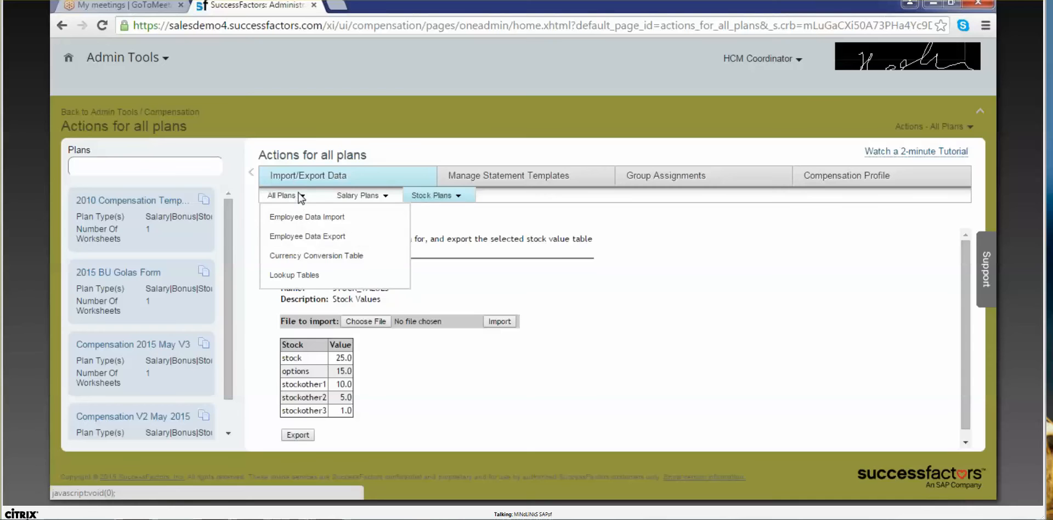
pyautogui.click(300, 257)
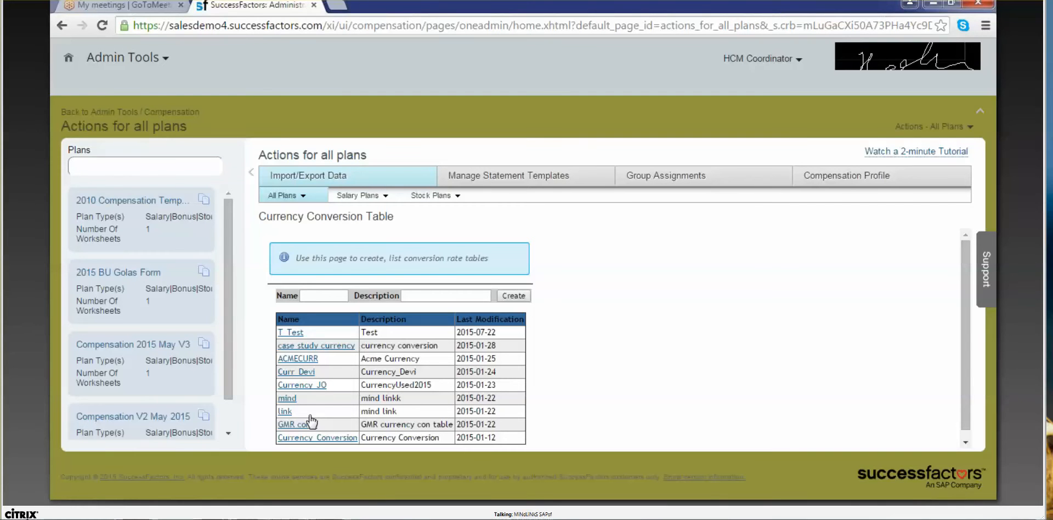
pyautogui.click(311, 440)
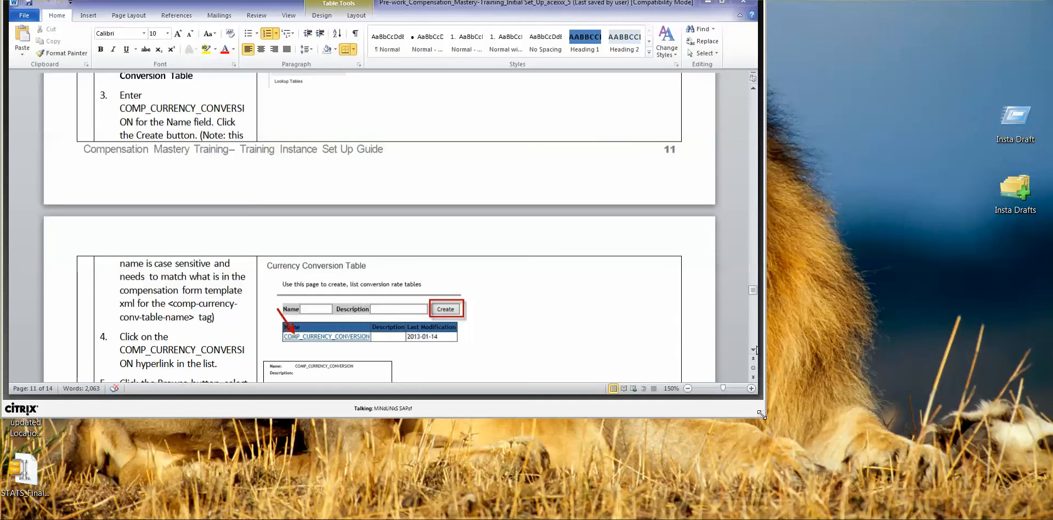
# Step: Enlarge the Word guide and scroll down to the 2010 Performance Review form-ID step
pyautogui.moveTo(765, 422); pyautogui.dragTo(1026, 507)
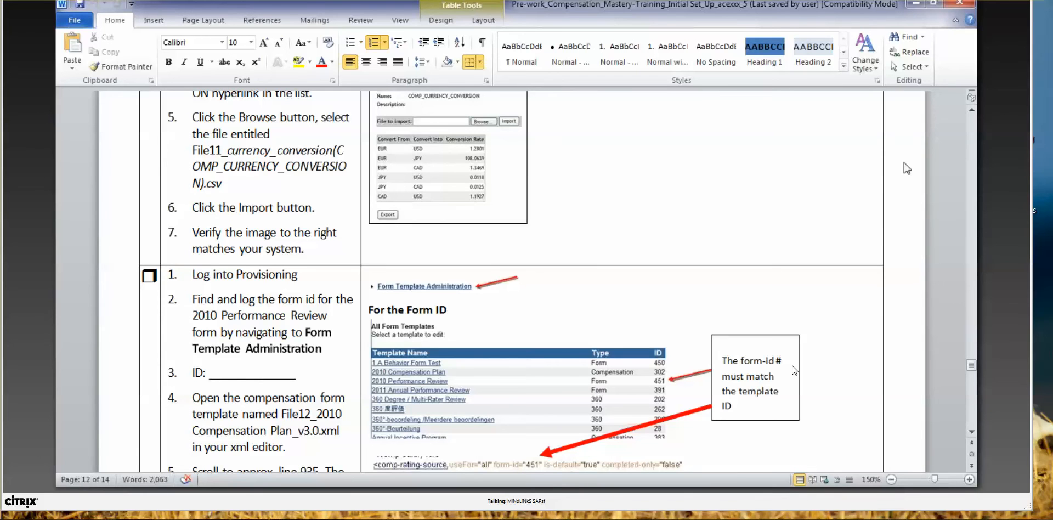
pyautogui.click(971, 433)
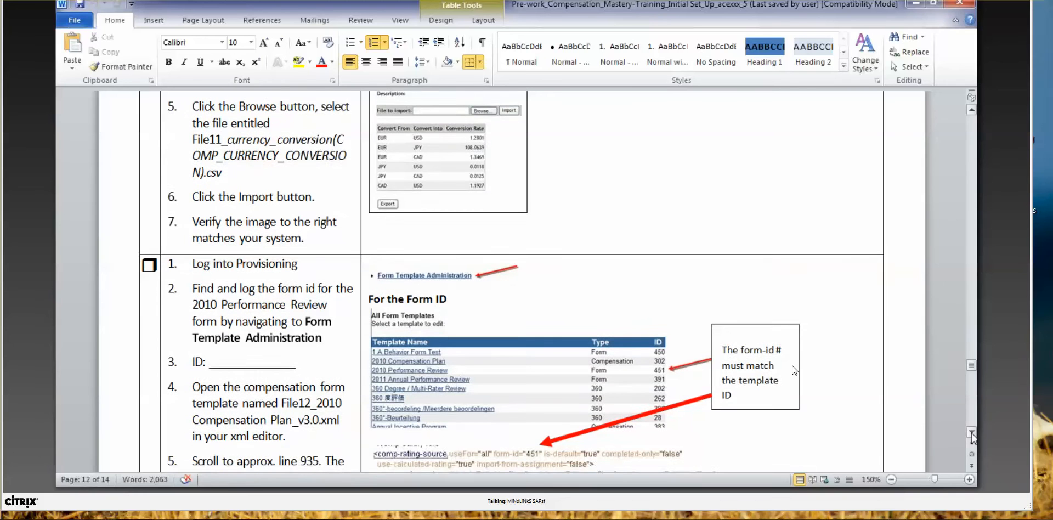
pyautogui.click(971, 433)
pyautogui.click(971, 434)
pyautogui.click(972, 433)
pyautogui.click(972, 434)
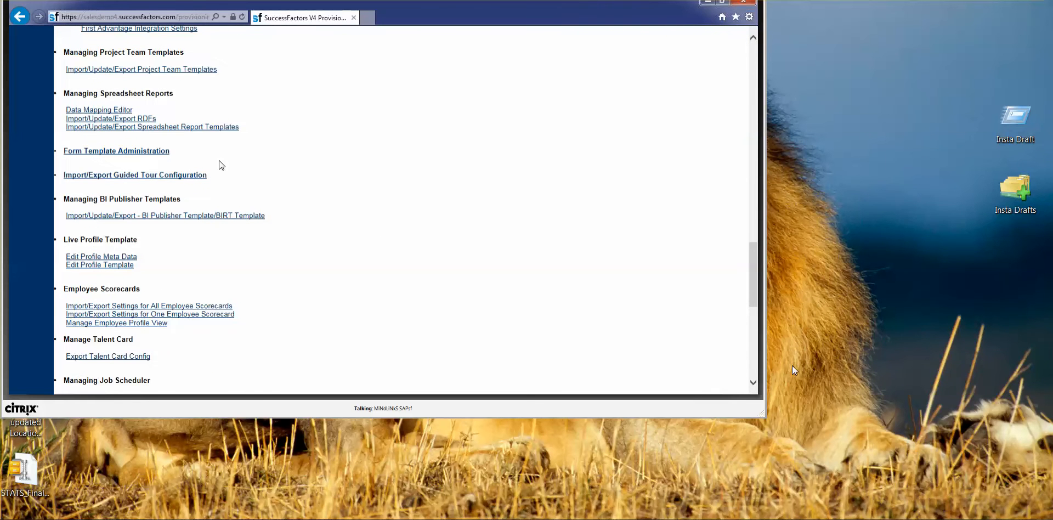
pyautogui.click(136, 155)
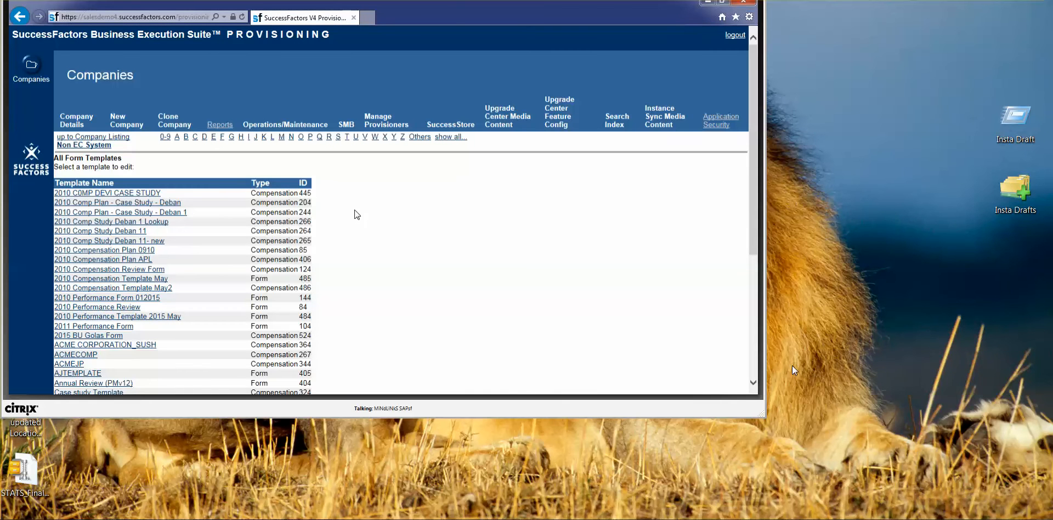
pyautogui.scroll(-1, 357, 214)
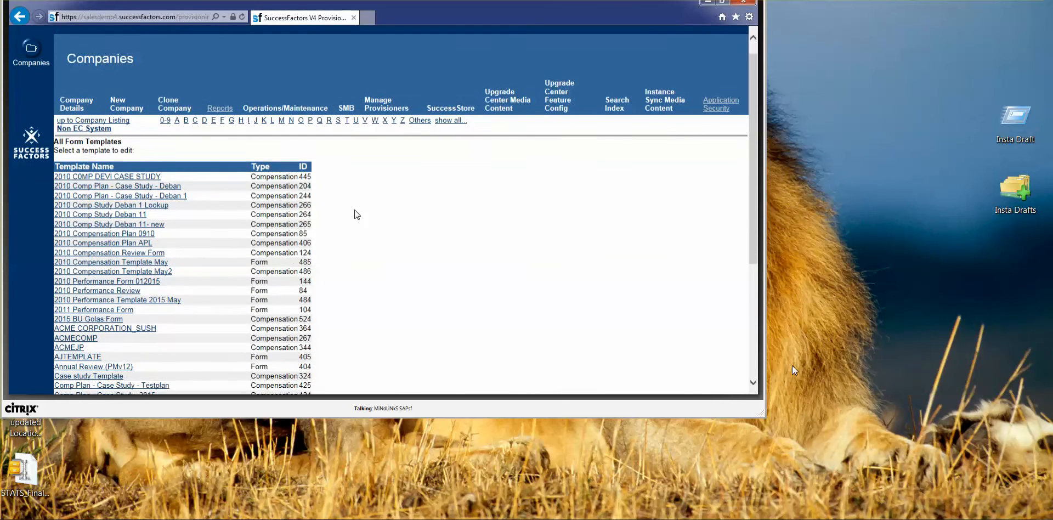
pyautogui.scroll(-10, 357, 215)
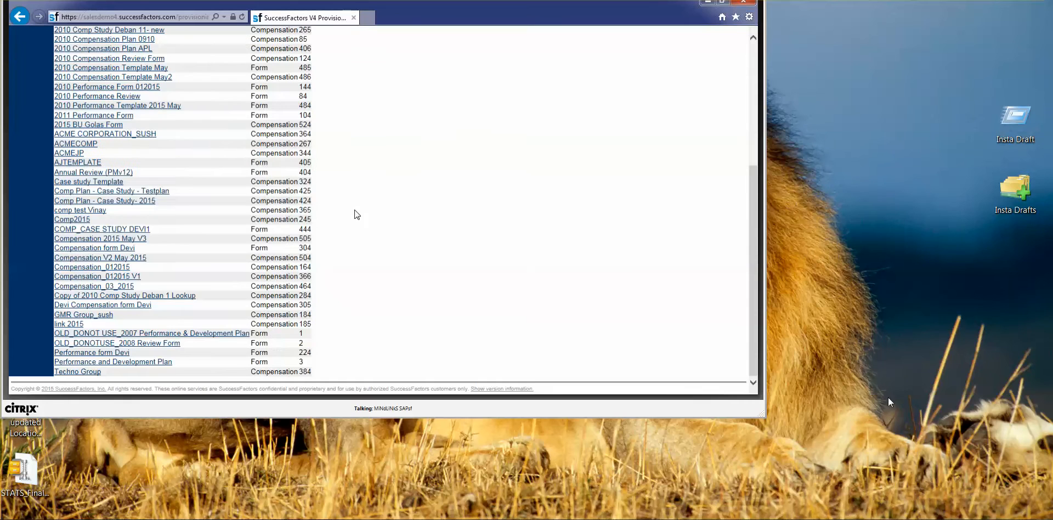
pyautogui.scroll(2, 357, 214)
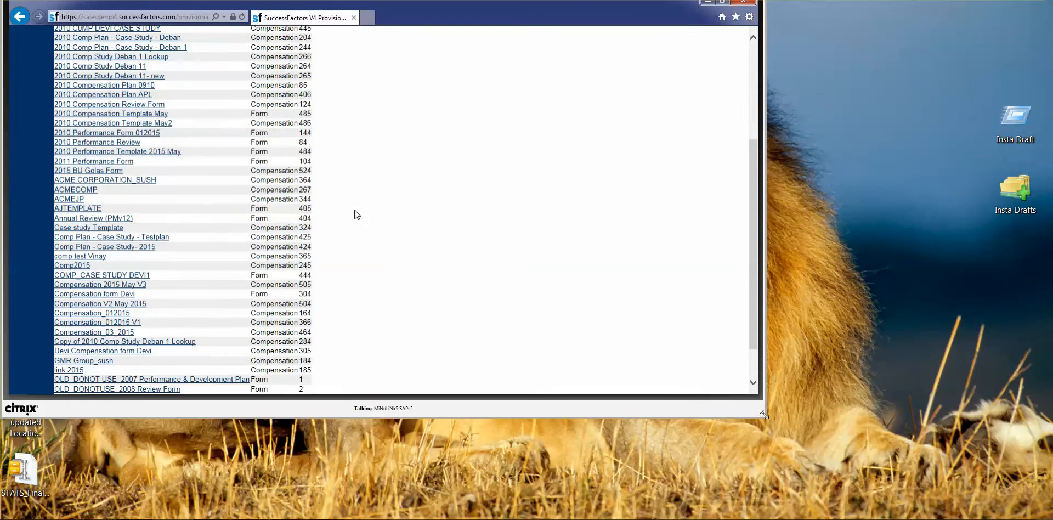
pyautogui.moveTo(764, 414); pyautogui.dragTo(1052, 519)
pyautogui.scroll(2, 490, 280)
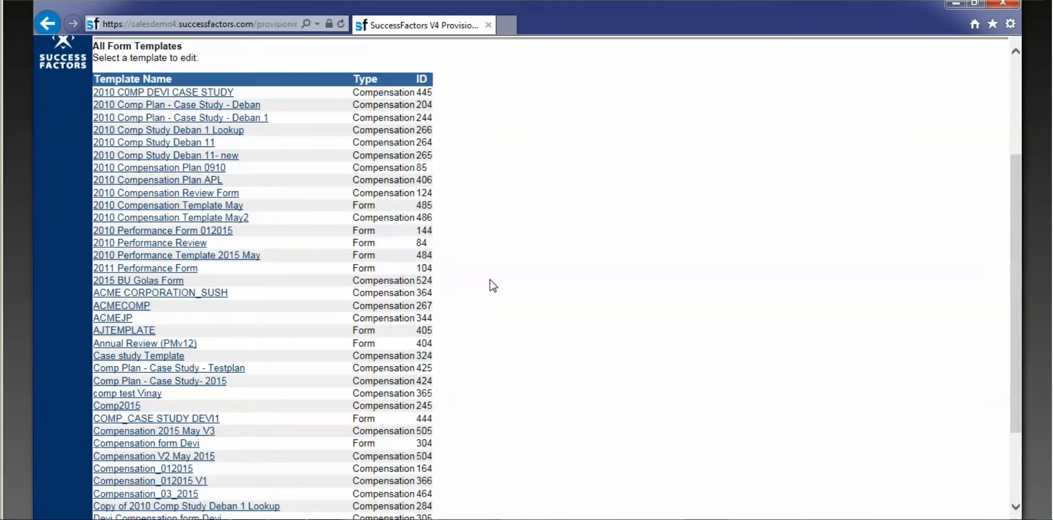
pyautogui.scroll(-5, 489, 279)
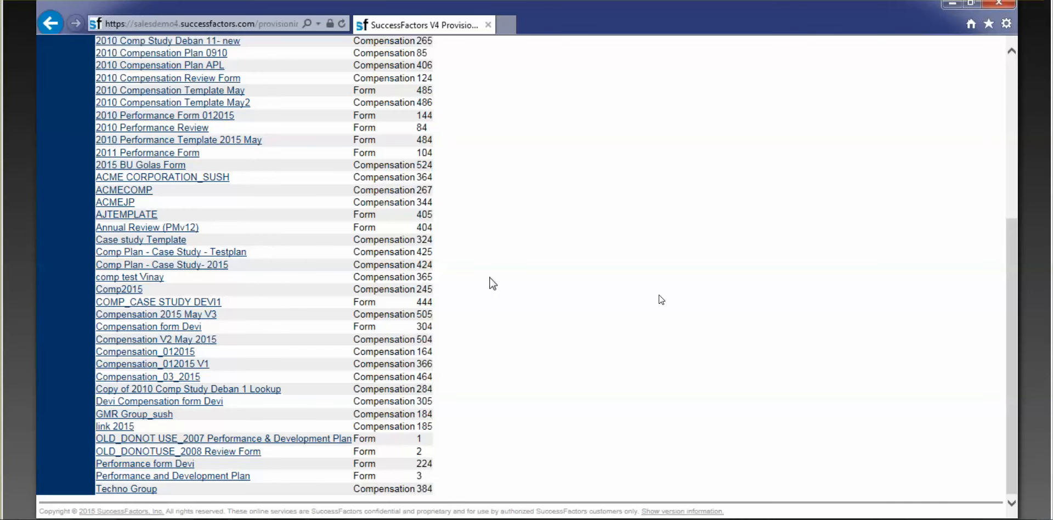
pyautogui.scroll(5, 492, 282)
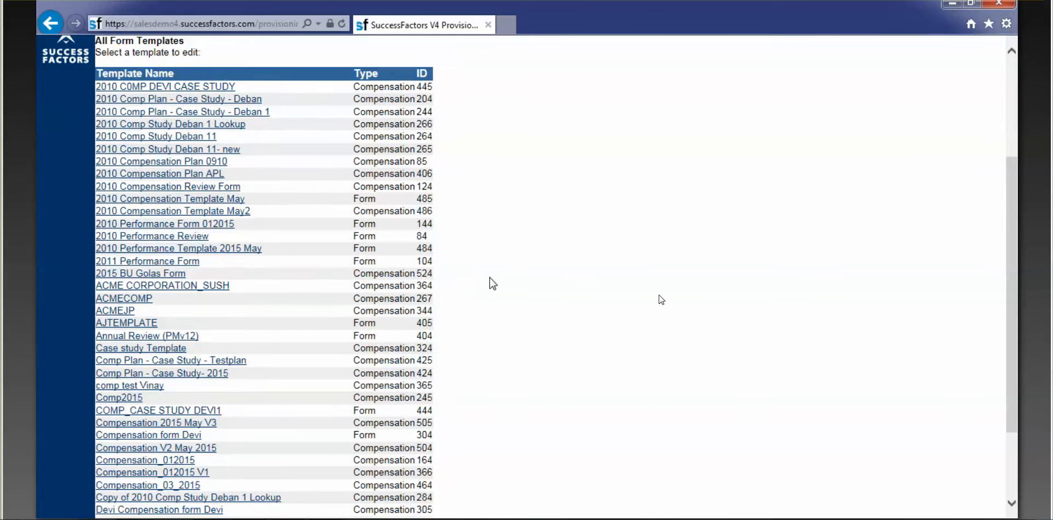
pyautogui.scroll(3, 493, 283)
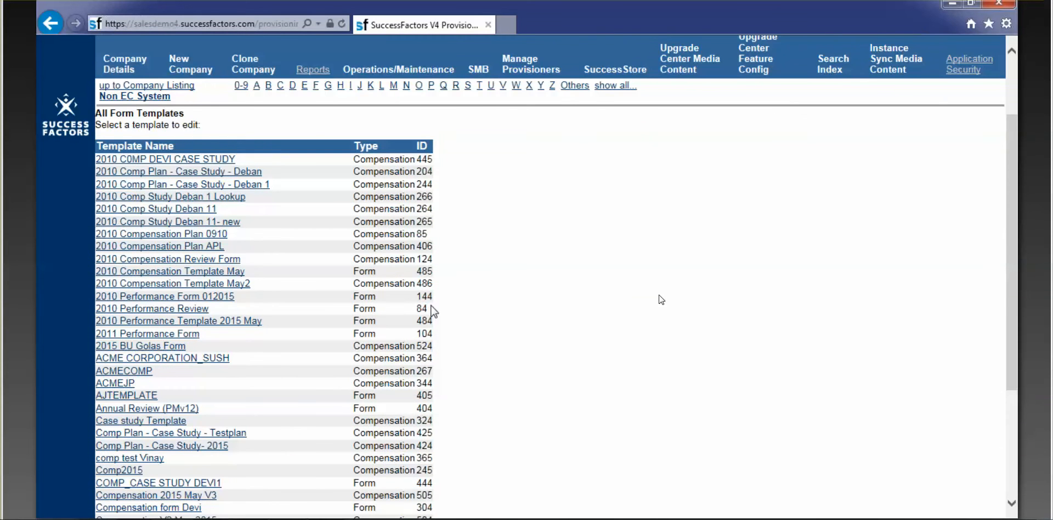
pyautogui.moveTo(433, 312); pyautogui.dragTo(250, 314)
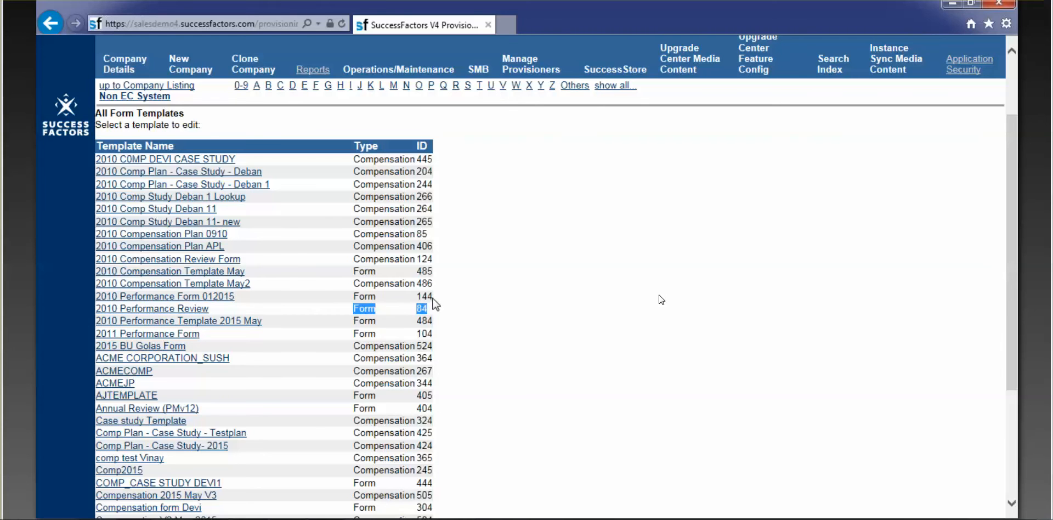
pyautogui.click(433, 300)
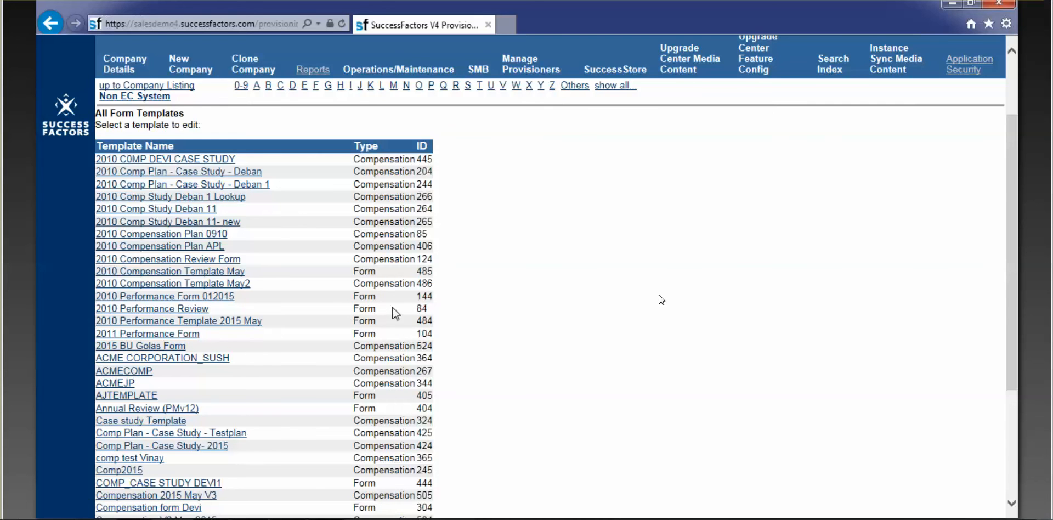
pyautogui.doubleClick(421, 309)
# Step: Switch to the compensation admin session and enlarge it to show Actions for all plans
pyautogui.hotkey('alt', 'Tab')
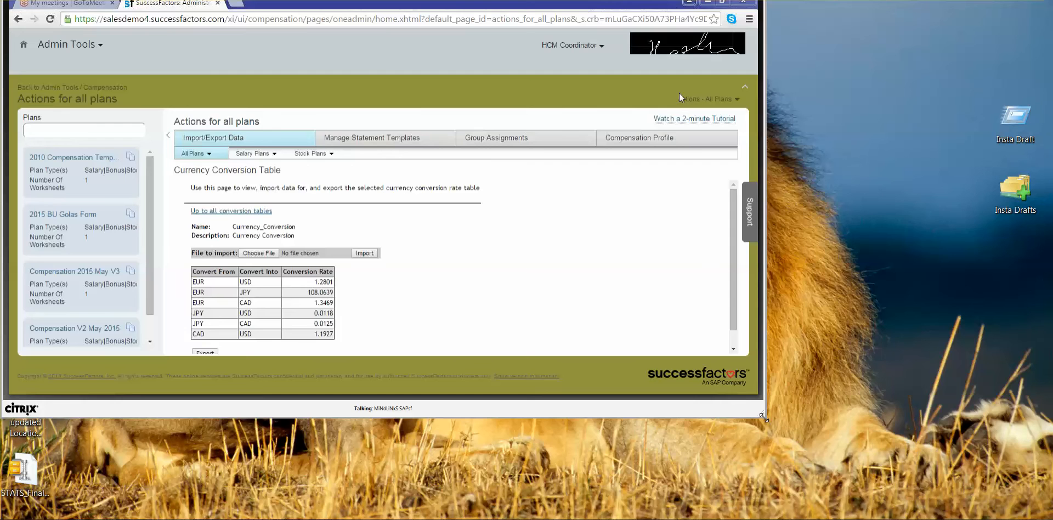
pyautogui.moveTo(763, 417); pyautogui.dragTo(1025, 519)
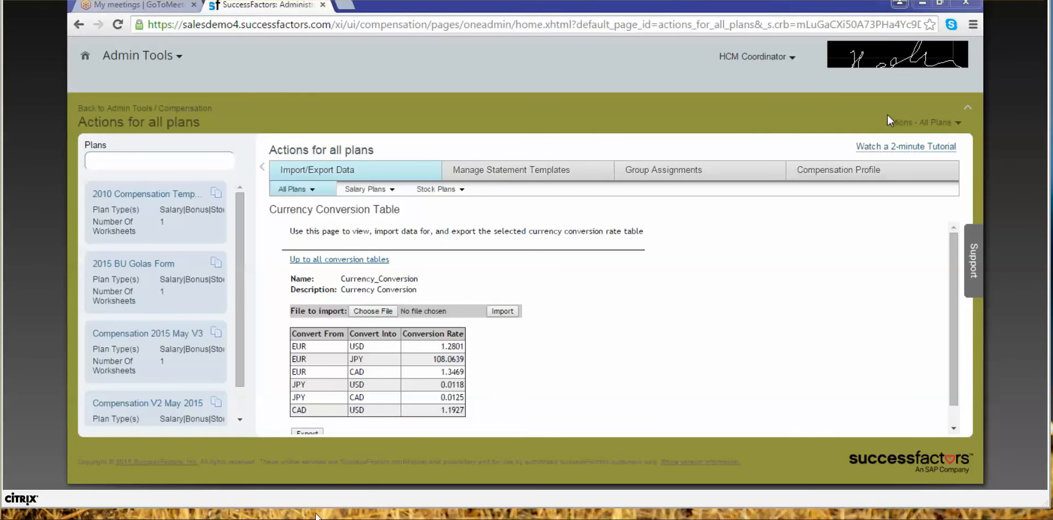
pyautogui.hotkey('alt', 'Tab')
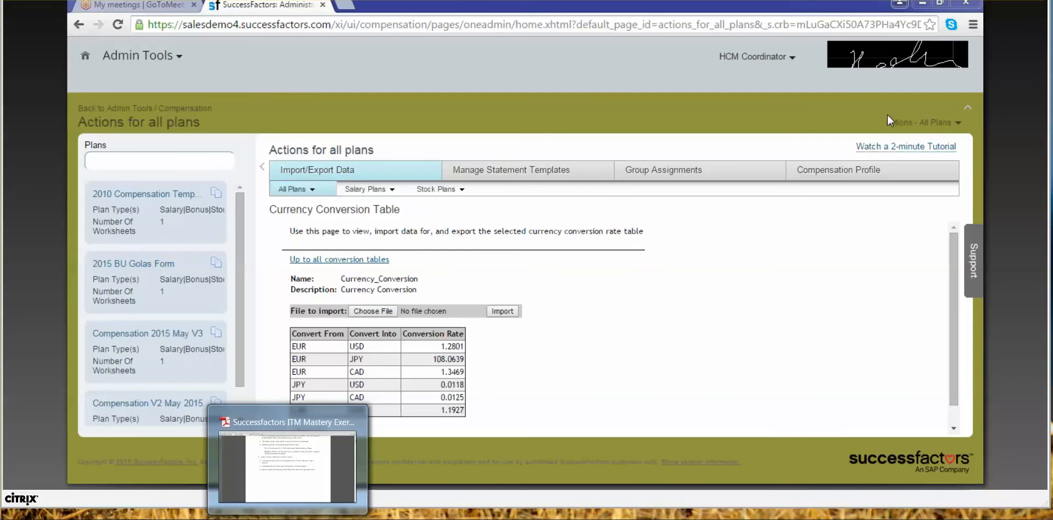
# Step: Close Adobe Reader, show the template in Table View, and expand sf-form and sf-compensation
pyautogui.rightClick(288, 519)
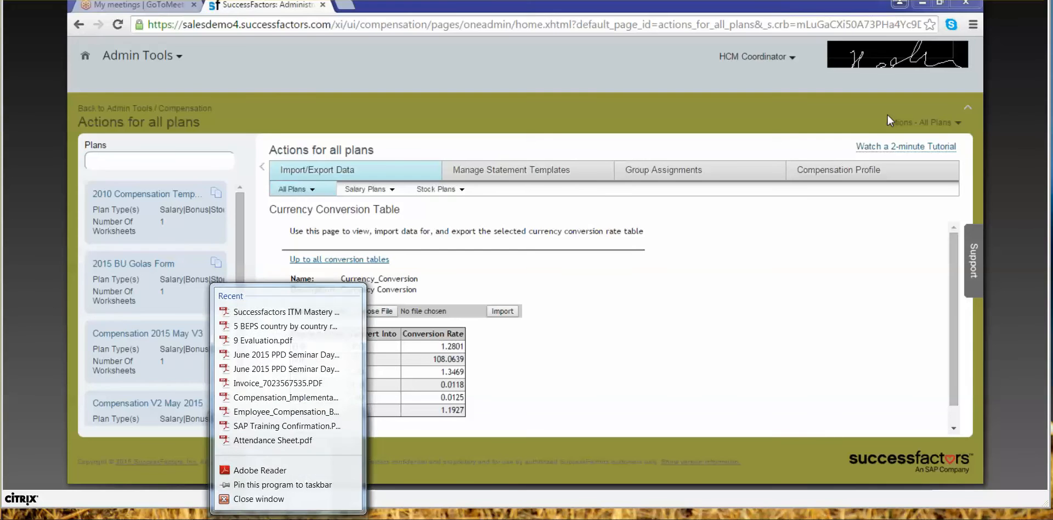
pyautogui.click(279, 500)
pyautogui.moveTo(210, 516)
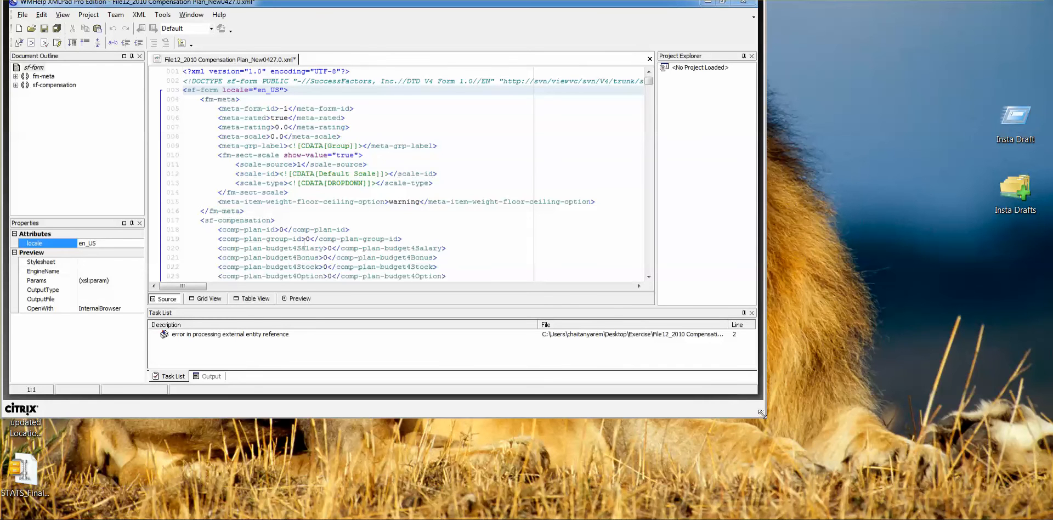
pyautogui.click(269, 299)
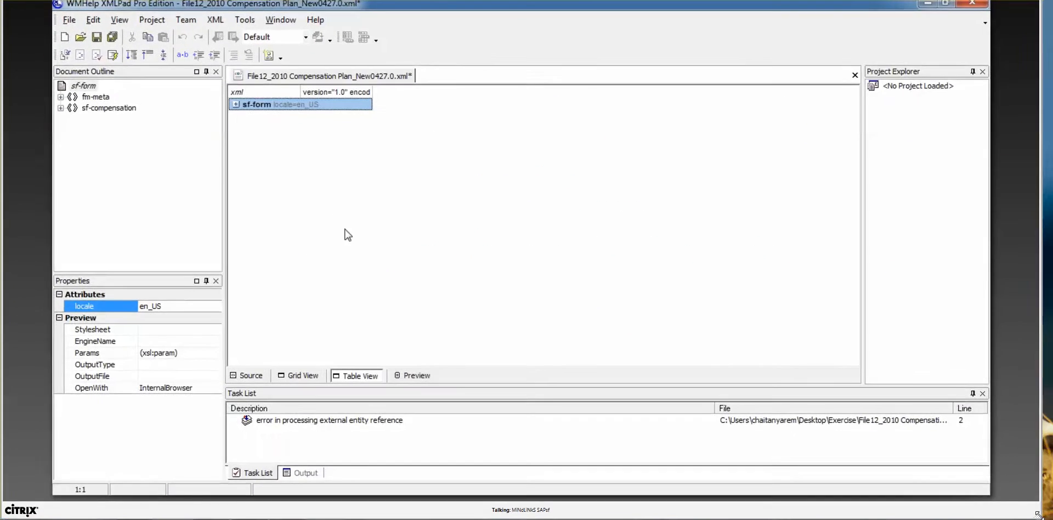
pyautogui.click(235, 105)
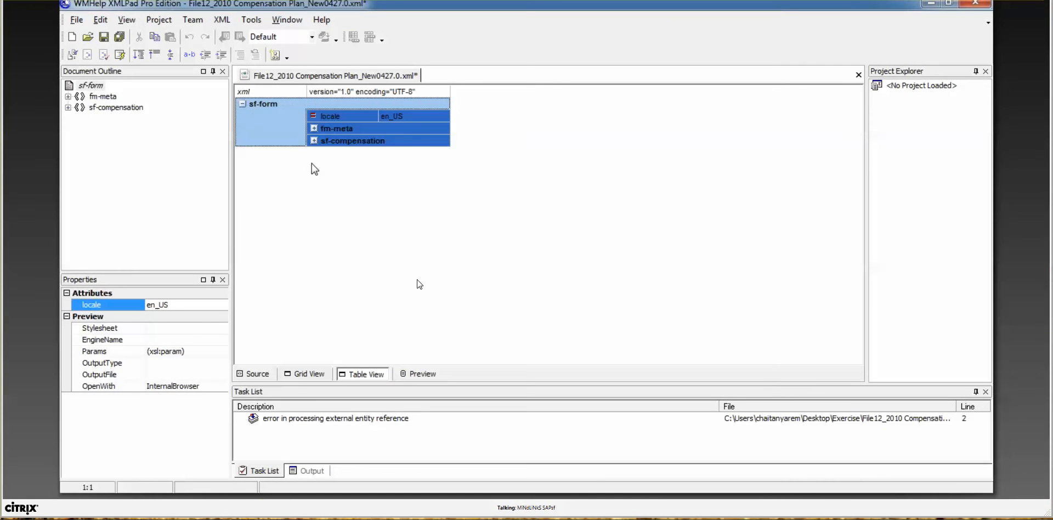
pyautogui.click(313, 141)
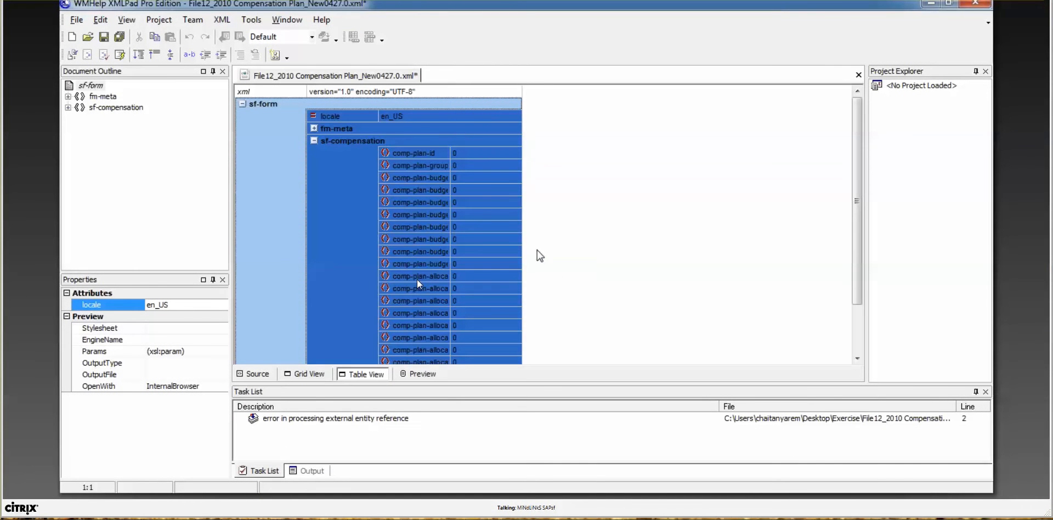
# Step: Expand comp-config and comp-rating-source, then start editing the form-id value 364
pyautogui.click(482, 216)
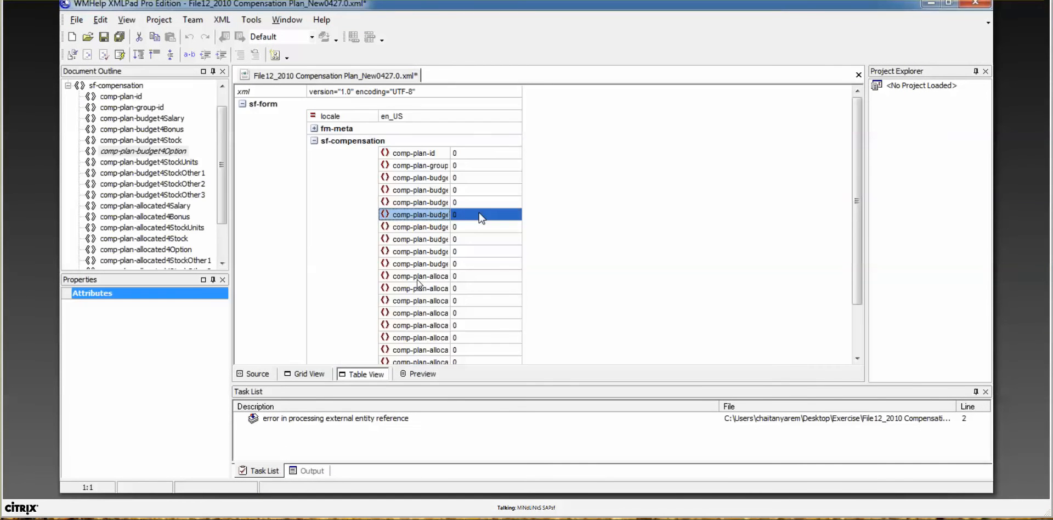
pyautogui.press('Down')
pyautogui.press('Down')
pyautogui.press('Down')
pyautogui.press('Down')
pyautogui.press('Down')
pyautogui.press('Down')
pyautogui.press('Down')
pyautogui.press('Down')
pyautogui.press('Down')
pyautogui.press('Down')
pyautogui.press('Down')
pyautogui.press('Down')
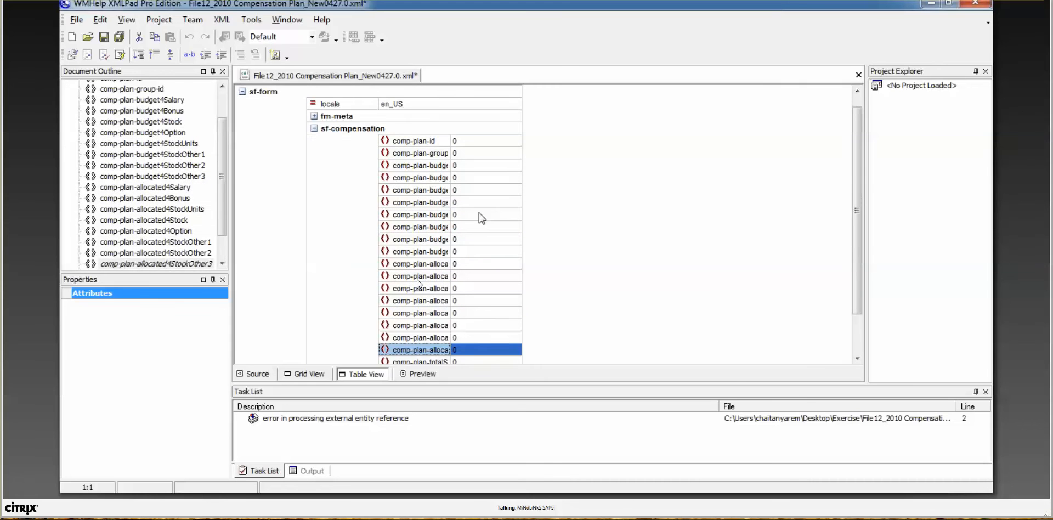
pyautogui.press('Down')
pyautogui.press('Down')
pyautogui.press('Down')
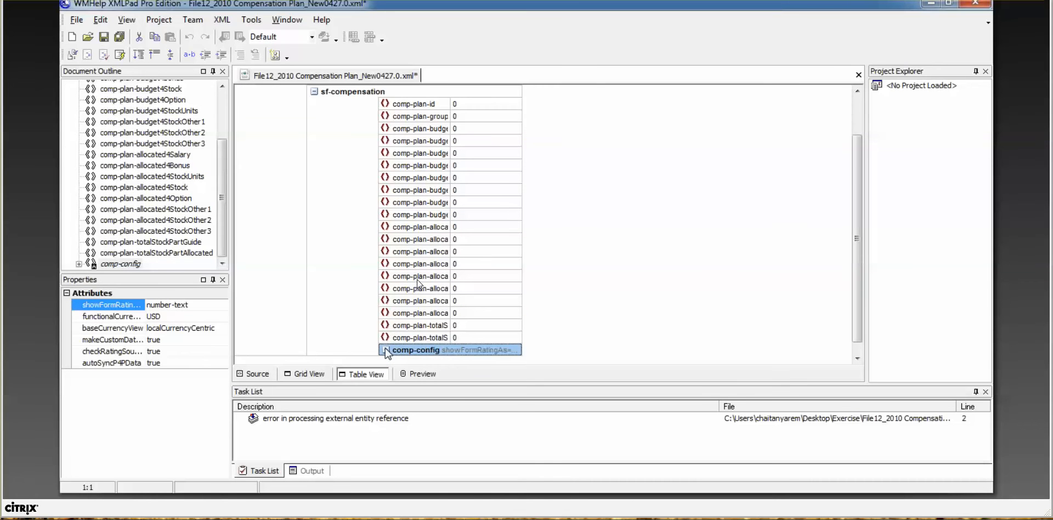
pyautogui.click(386, 350)
pyautogui.click(548, 361)
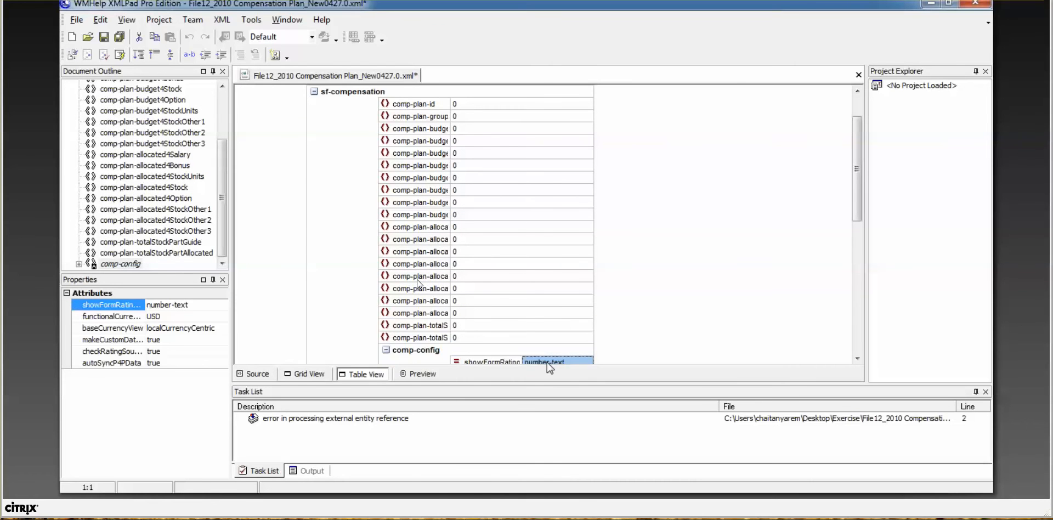
pyautogui.press('Down')
pyautogui.press('Down')
pyautogui.press('Down')
pyautogui.press('Down')
pyautogui.press('Down')
pyautogui.press('Down')
pyautogui.press('Down')
pyautogui.press('Down')
pyautogui.press('Down')
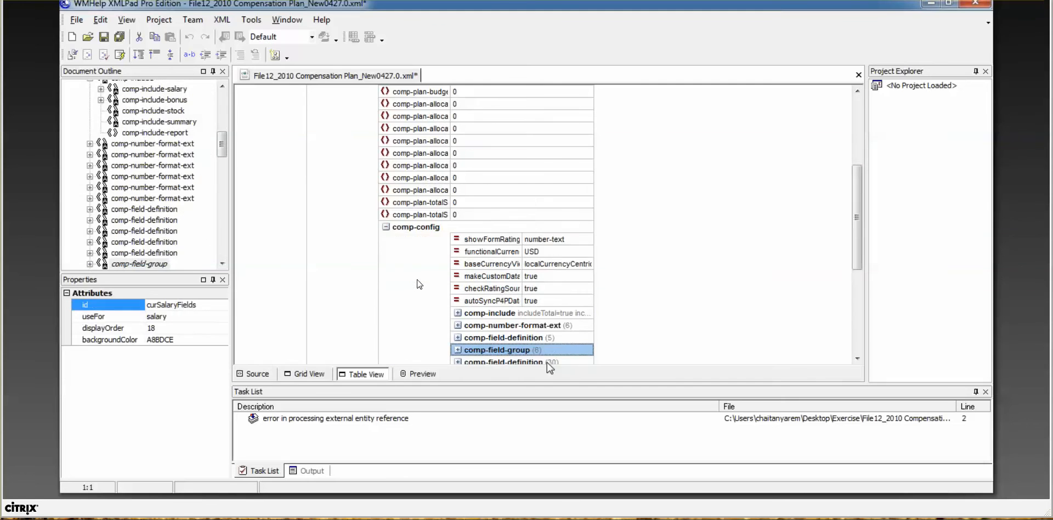
pyautogui.press('Down')
pyautogui.press('Down')
pyautogui.press('Down')
pyautogui.press('Down')
pyautogui.press('Down')
pyautogui.press('Down')
pyautogui.press('Down')
pyautogui.press('Down')
pyautogui.press('Down')
pyautogui.press('Down')
pyautogui.press('Down')
pyautogui.press('Down')
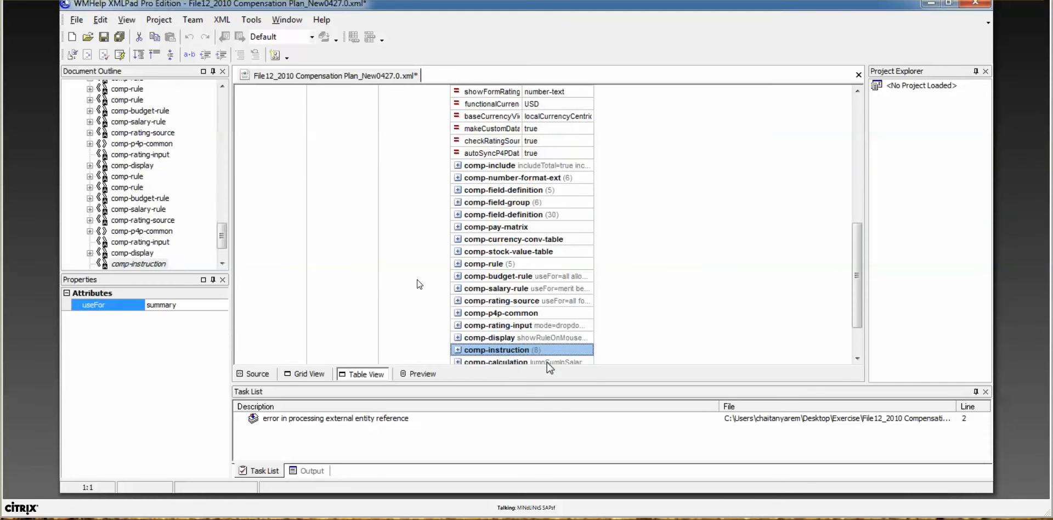
pyautogui.press('Down')
pyautogui.press('Down')
pyautogui.press('Down')
pyautogui.press('Down')
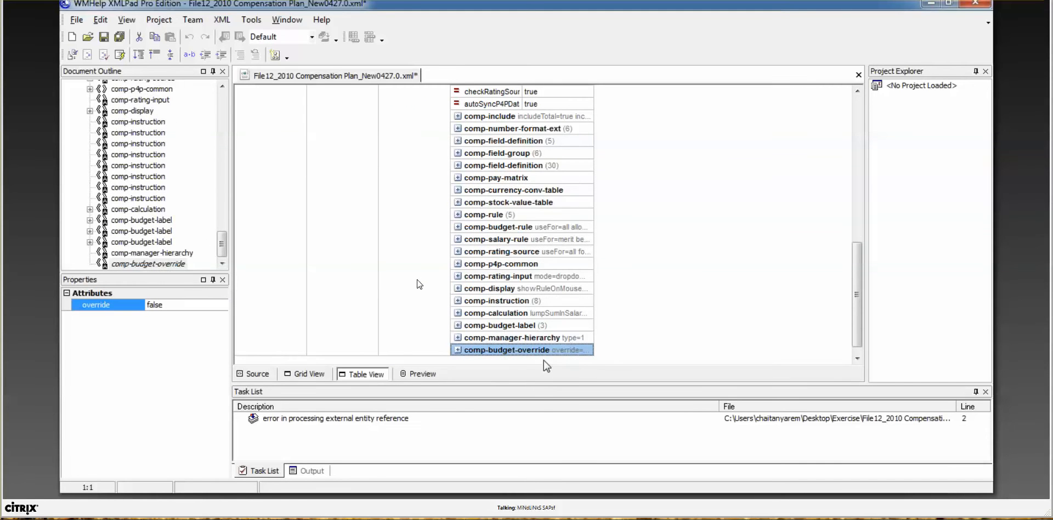
pyautogui.click(457, 251)
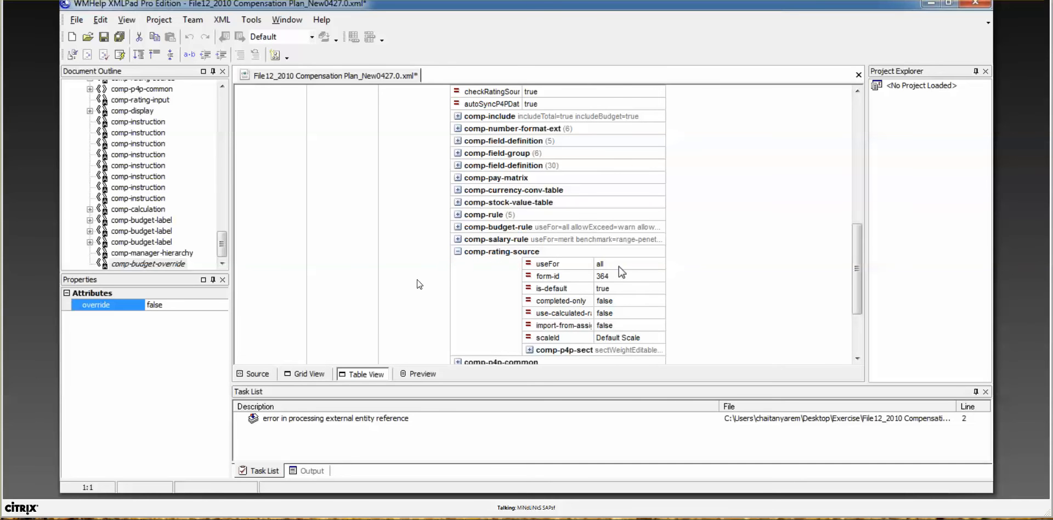
pyautogui.click(613, 282)
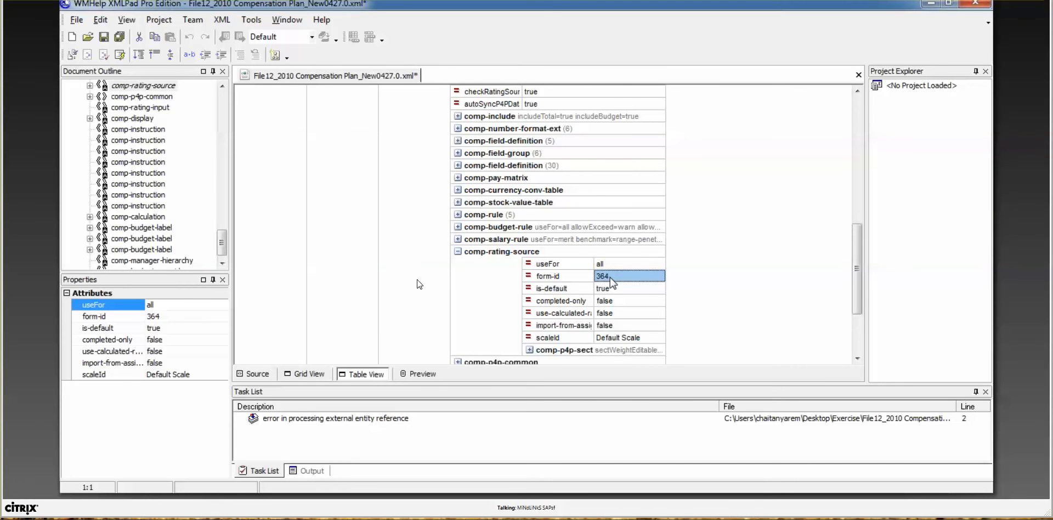
pyautogui.click(611, 280)
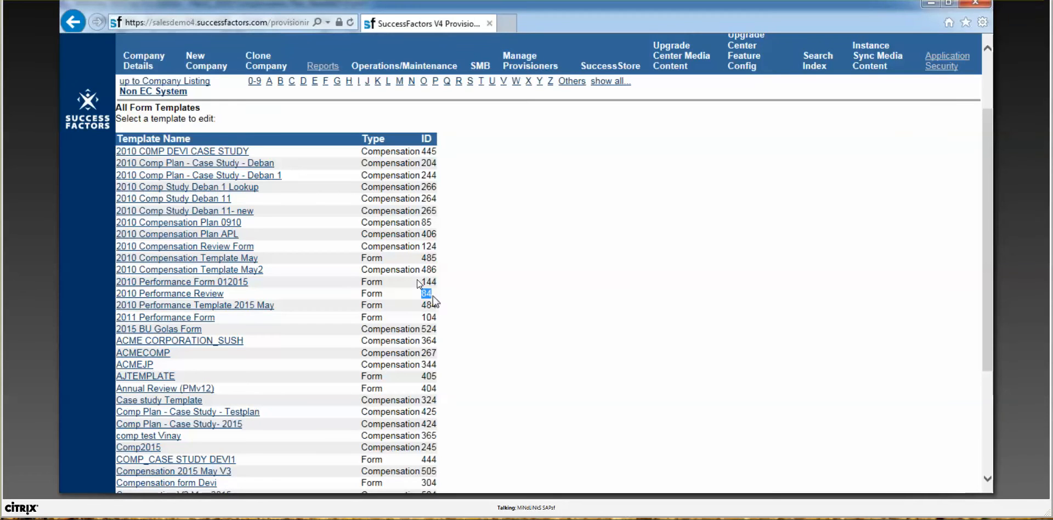
# Step: Find the 2010 Performance Review form in All Form Templates and select its ID 84
pyautogui.moveTo(433, 293); pyautogui.dragTo(429, 298)
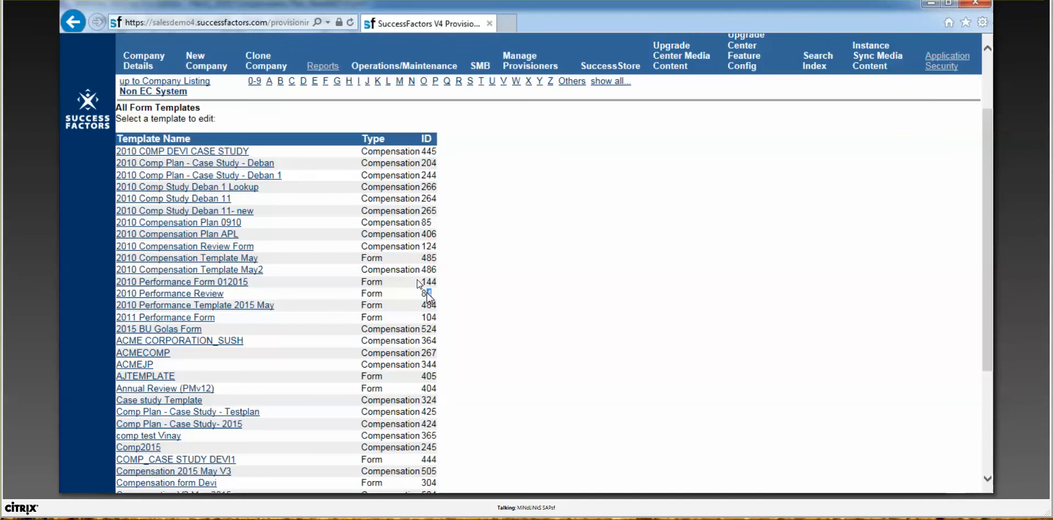
pyautogui.click(429, 299)
pyautogui.scroll(-1, 460, 301)
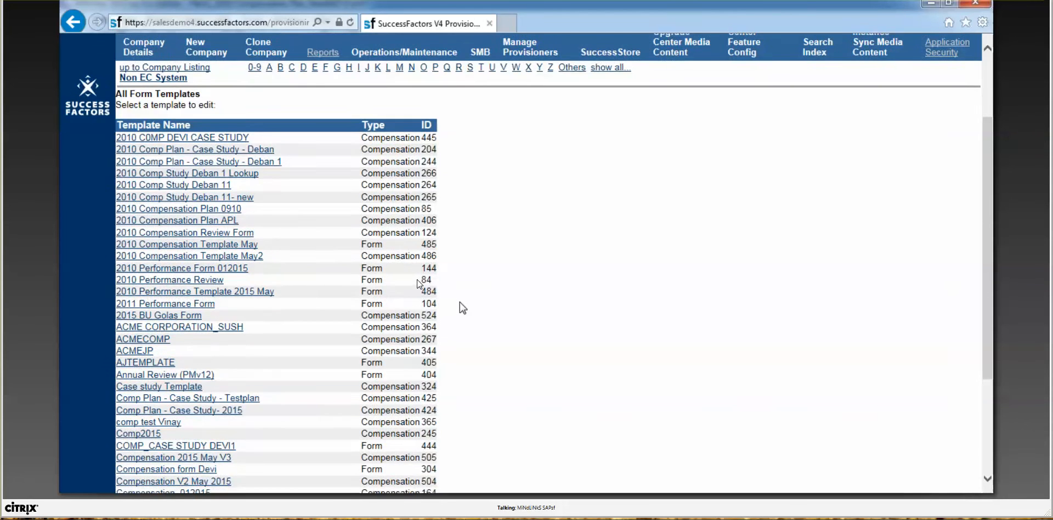
pyautogui.scroll(-6, 460, 301)
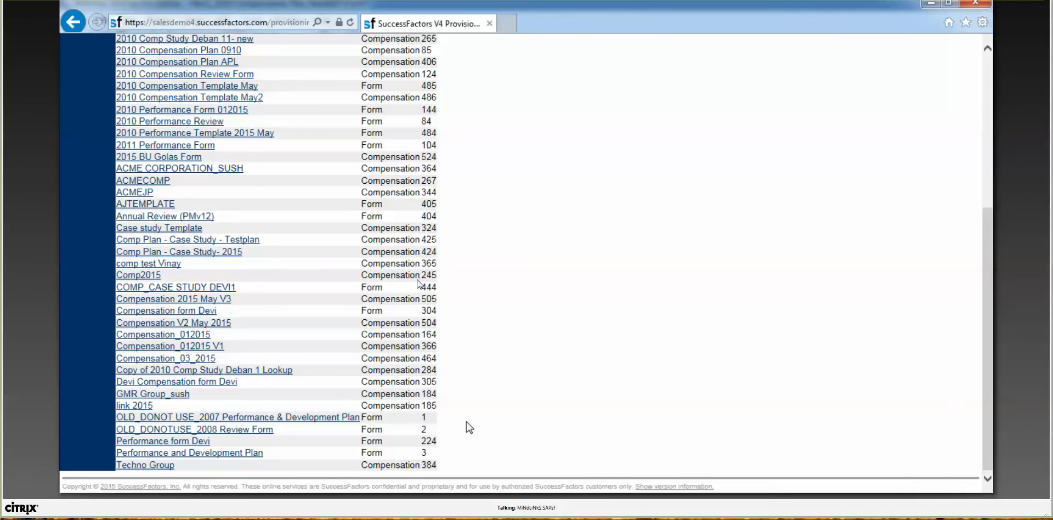
pyautogui.hotkey('alt', 'Tab')
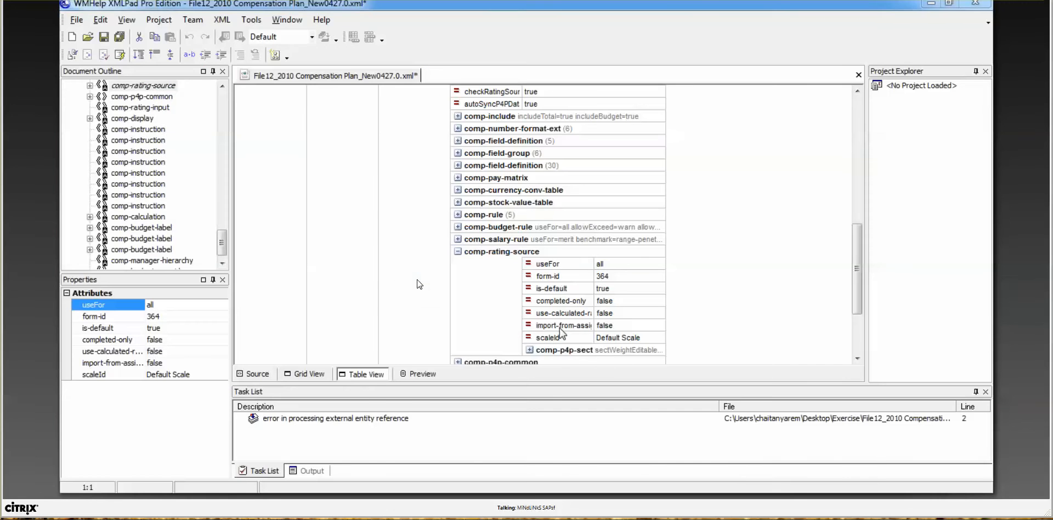
pyautogui.hotkey('alt', 'Tab')
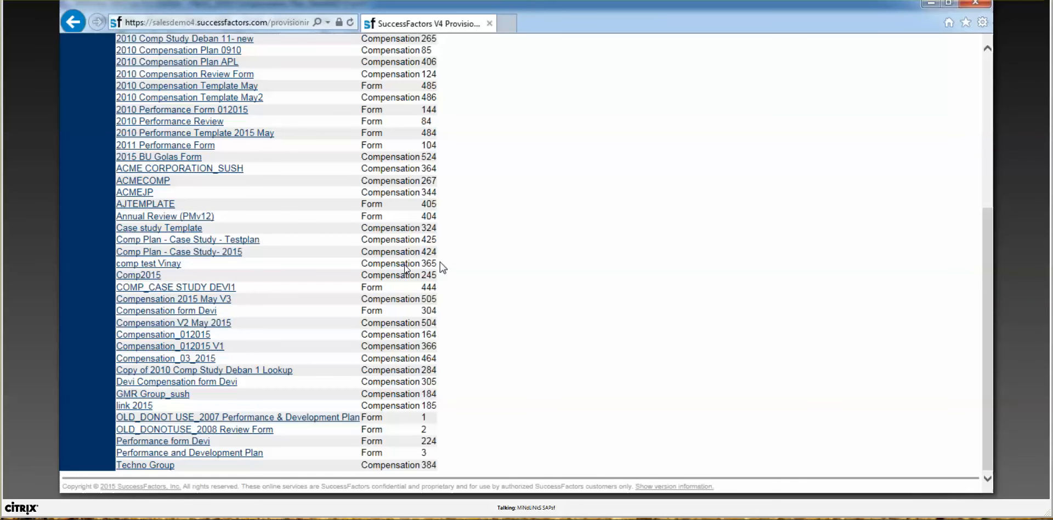
pyautogui.scroll(1, 363, 269)
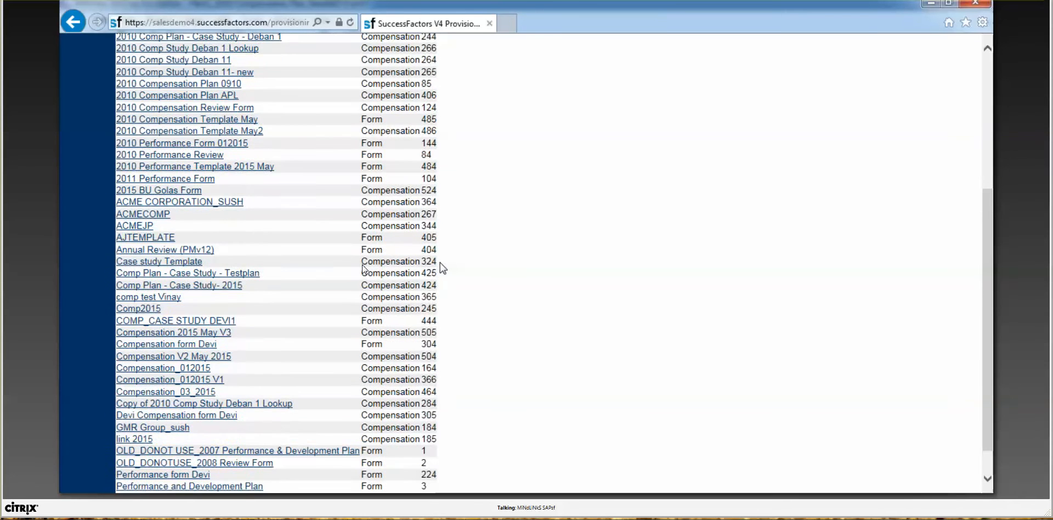
pyautogui.scroll(3, 473, 357)
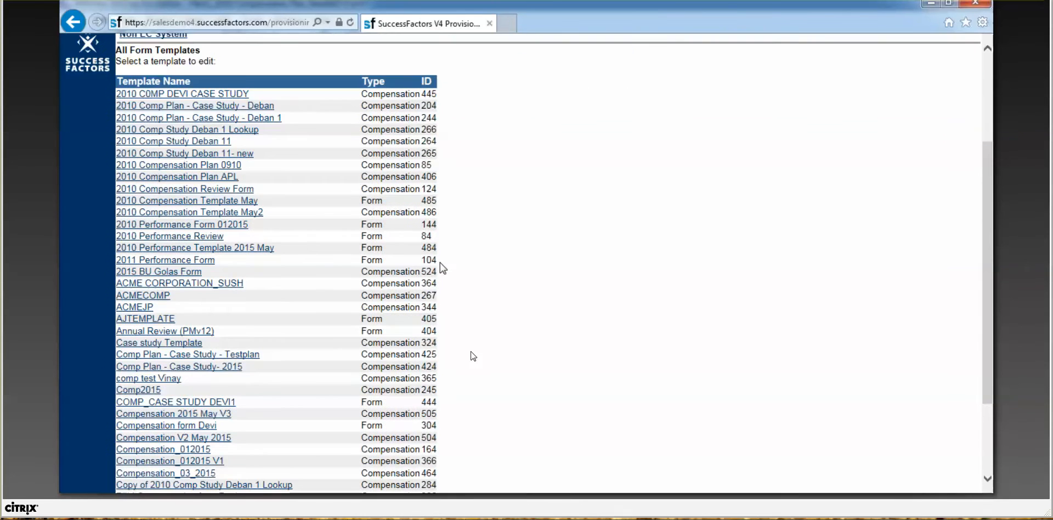
pyautogui.scroll(-2, 473, 356)
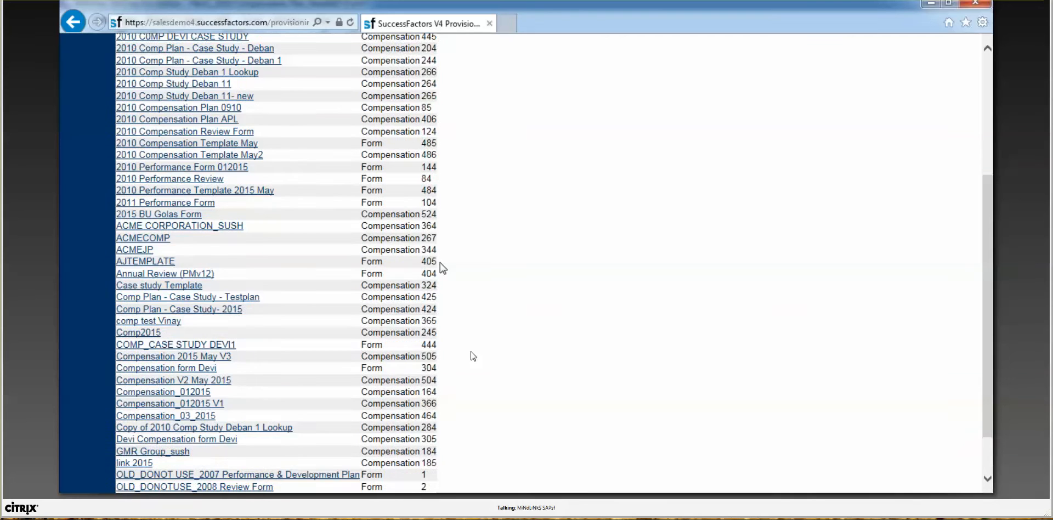
pyautogui.scroll(-2, 474, 357)
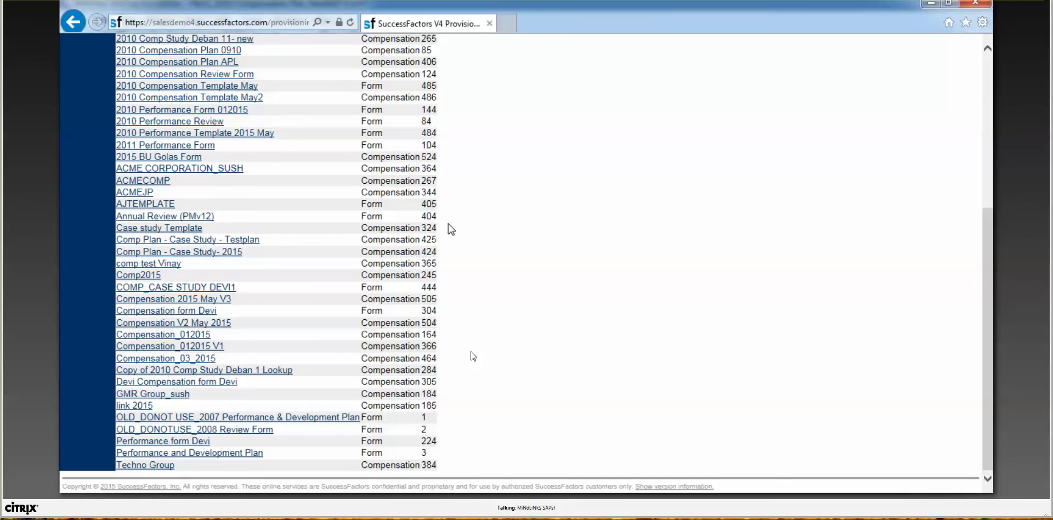
pyautogui.scroll(4, 453, 263)
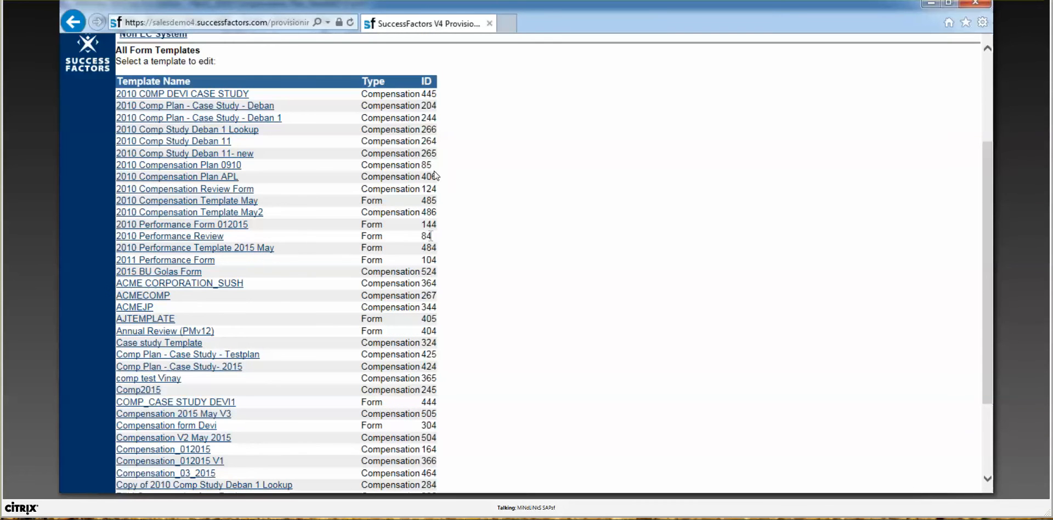
pyautogui.doubleClick(427, 235)
# Step: Search the template list for ID 364, then return to the XML file in XMLPad
pyautogui.hotkey('alt', 'Tab')
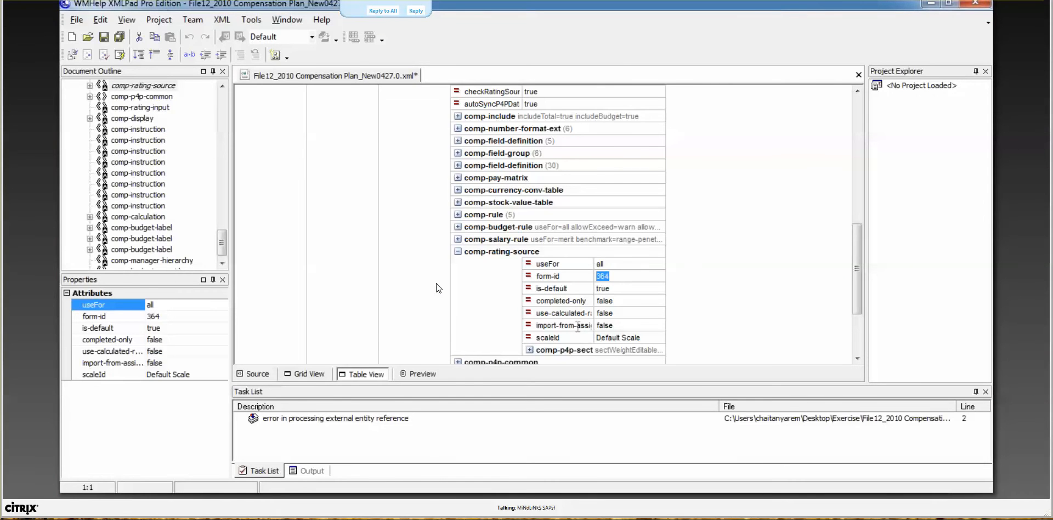
pyautogui.hotkey('alt', 'Tab')
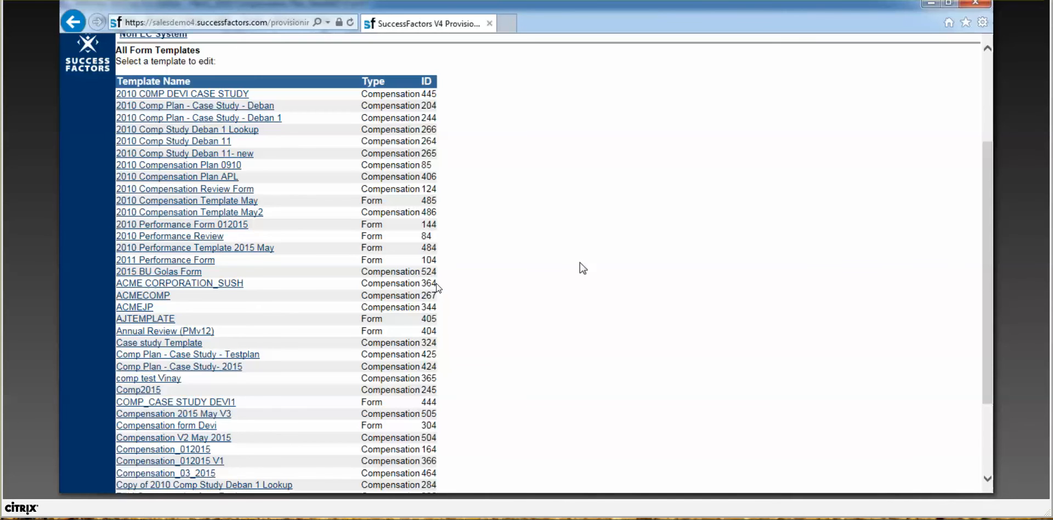
pyautogui.scroll(-4, 580, 263)
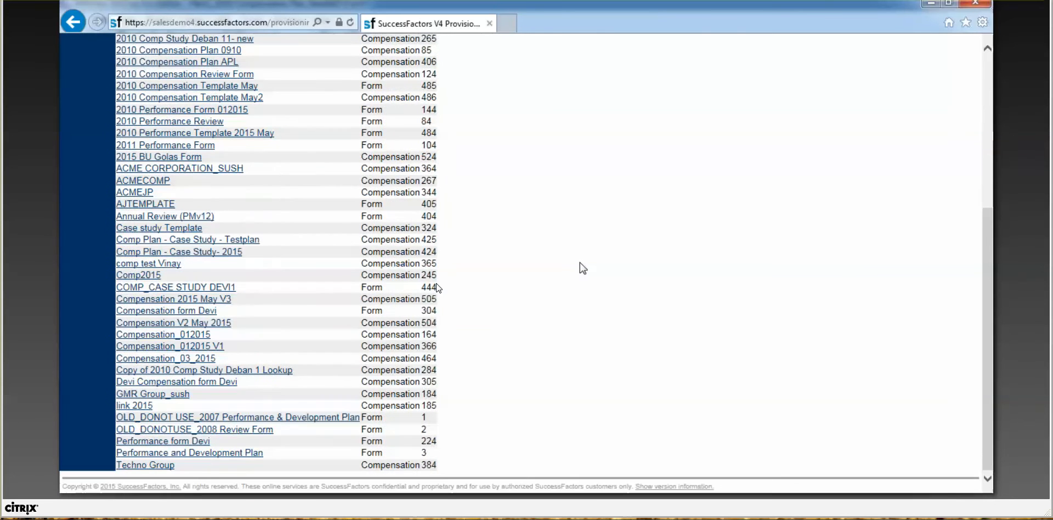
pyautogui.hotkey('ctrl', 'f')
pyautogui.write('364')
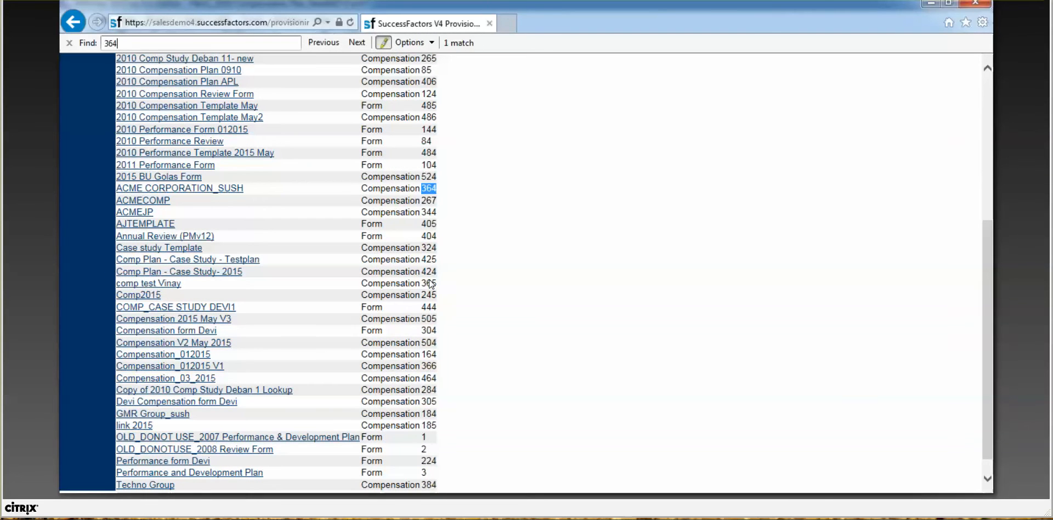
pyautogui.click(470, 226)
pyautogui.click(69, 42)
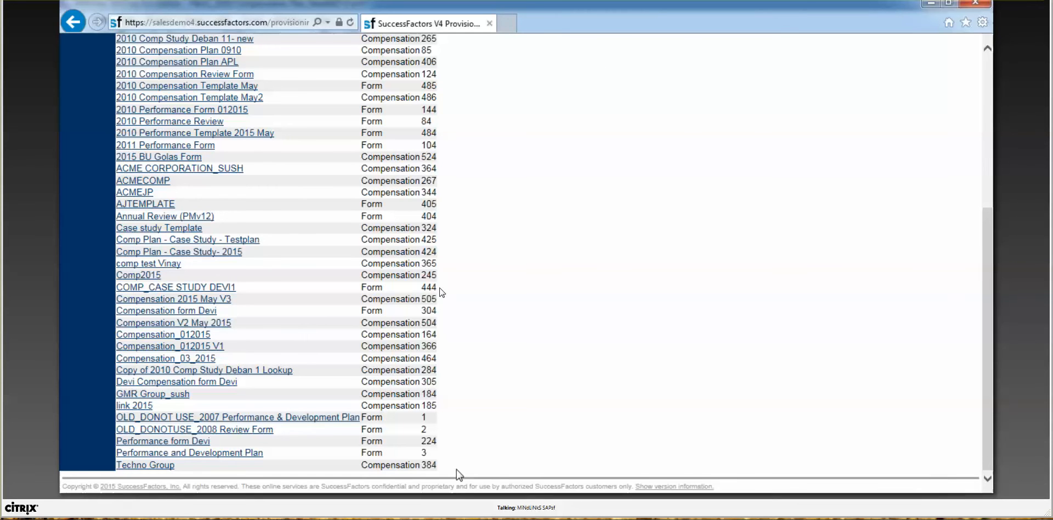
pyautogui.click(463, 507)
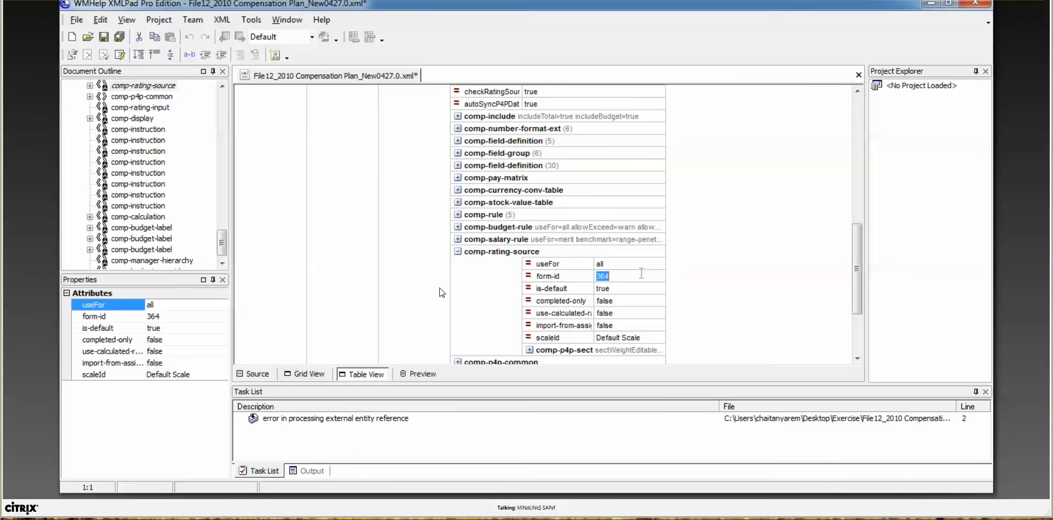
# Step: Change the form-id to 84, then expand comp-field-definition, comp-number-format-ext and comp-include
pyautogui.write('84')
pyautogui.press('Return')
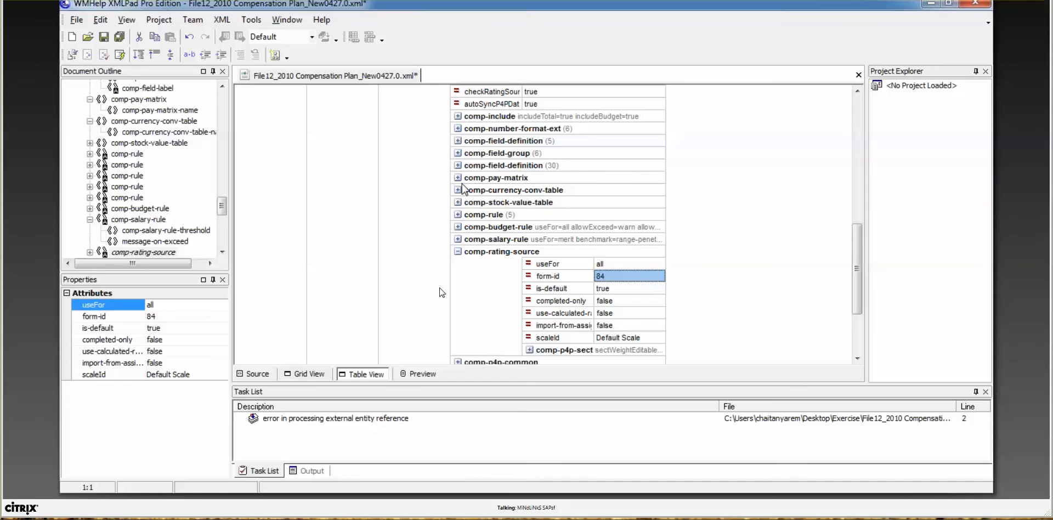
pyautogui.click(458, 141)
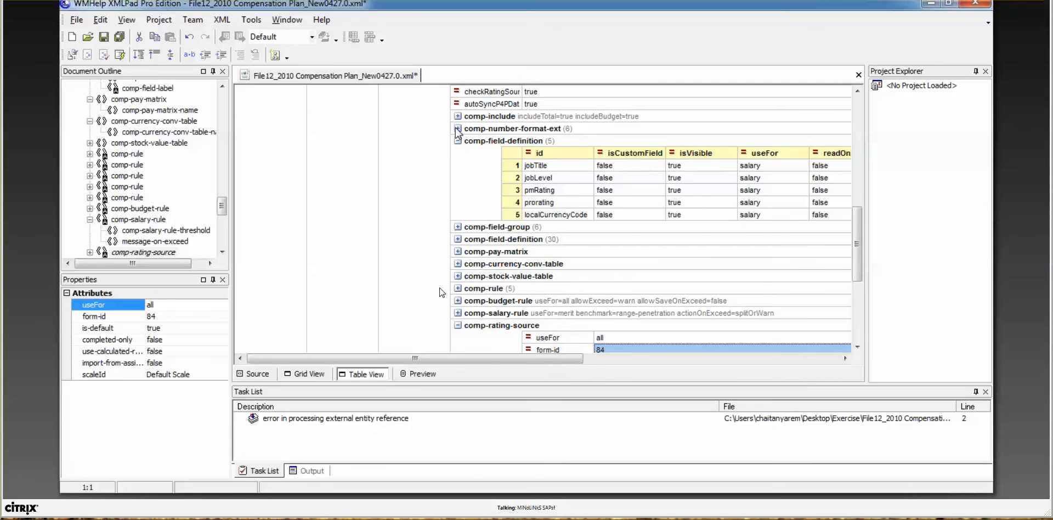
pyautogui.click(458, 128)
pyautogui.click(458, 116)
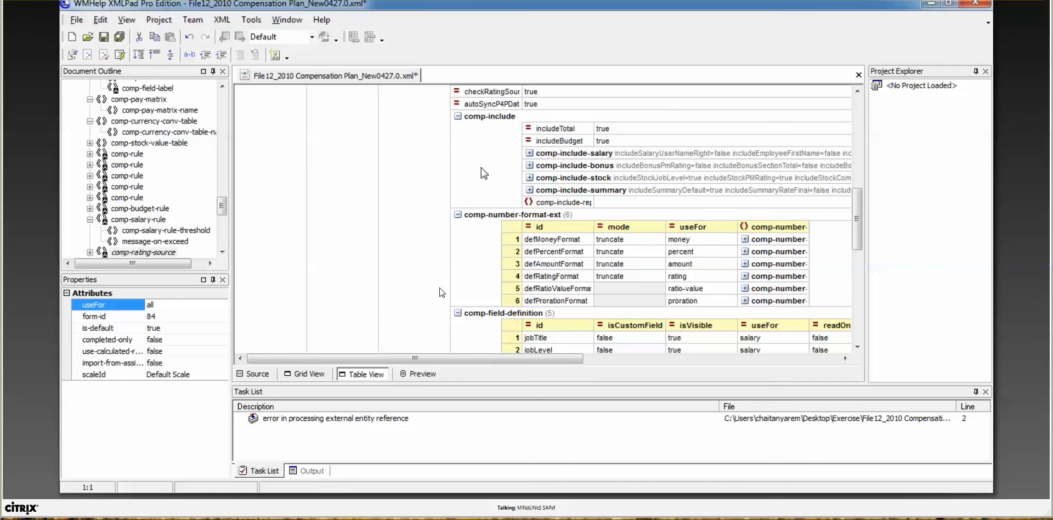
# Step: Review the attributes of comp-include-salary, comp-currency-view, comp-include-summary and comp-include-stock
pyautogui.click(530, 153)
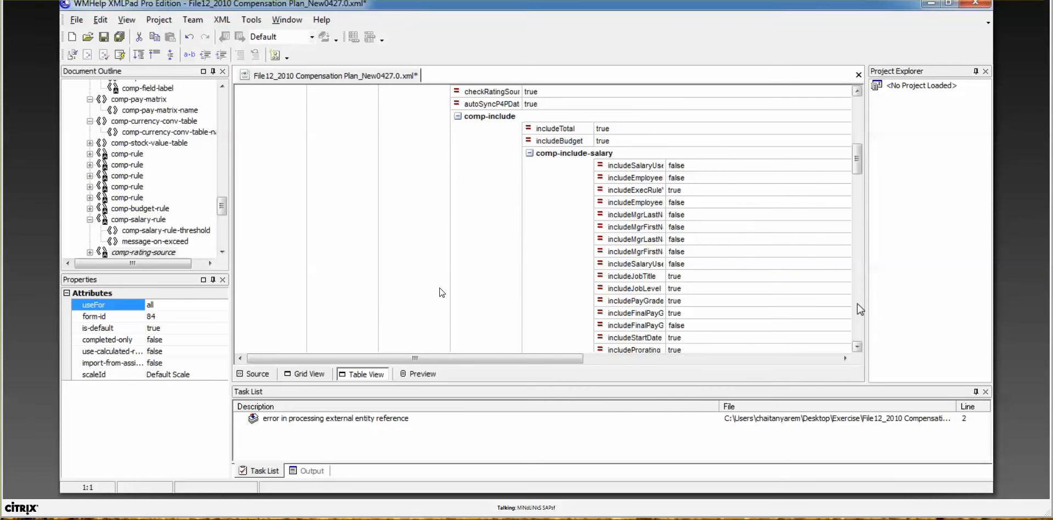
pyautogui.click(858, 345)
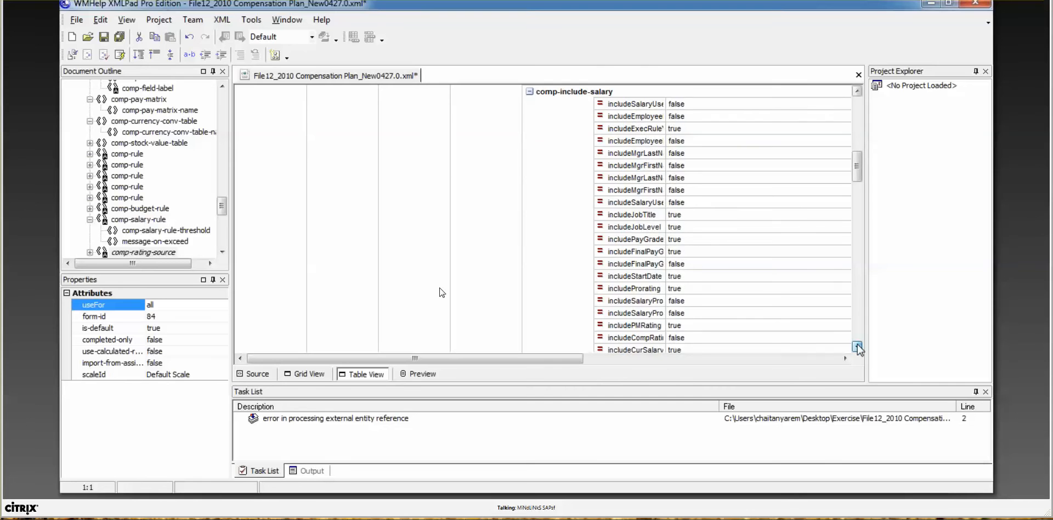
pyautogui.moveTo(857, 345); pyautogui.dragTo(858, 345)
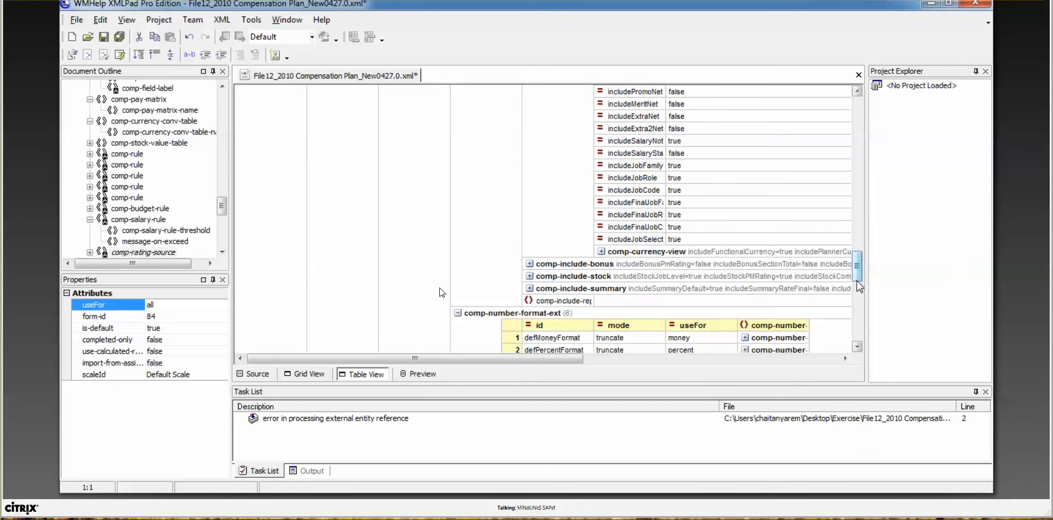
pyautogui.moveTo(857, 278); pyautogui.dragTo(856, 274)
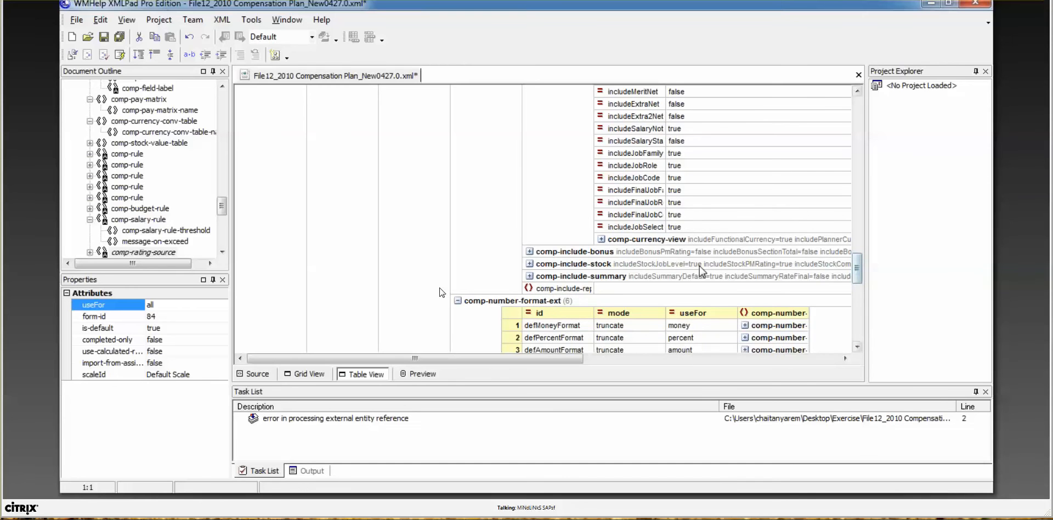
pyautogui.click(601, 239)
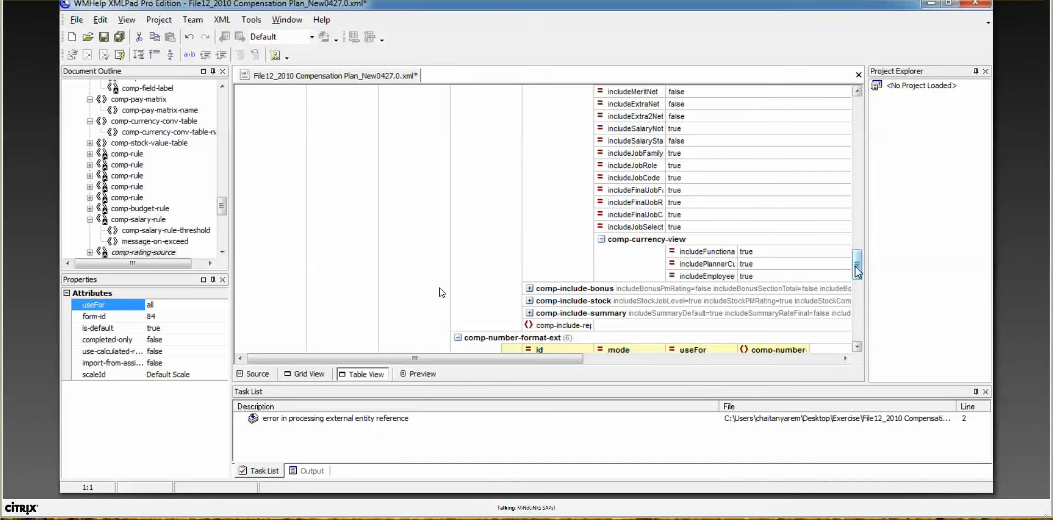
pyautogui.moveTo(857, 269); pyautogui.dragTo(859, 296)
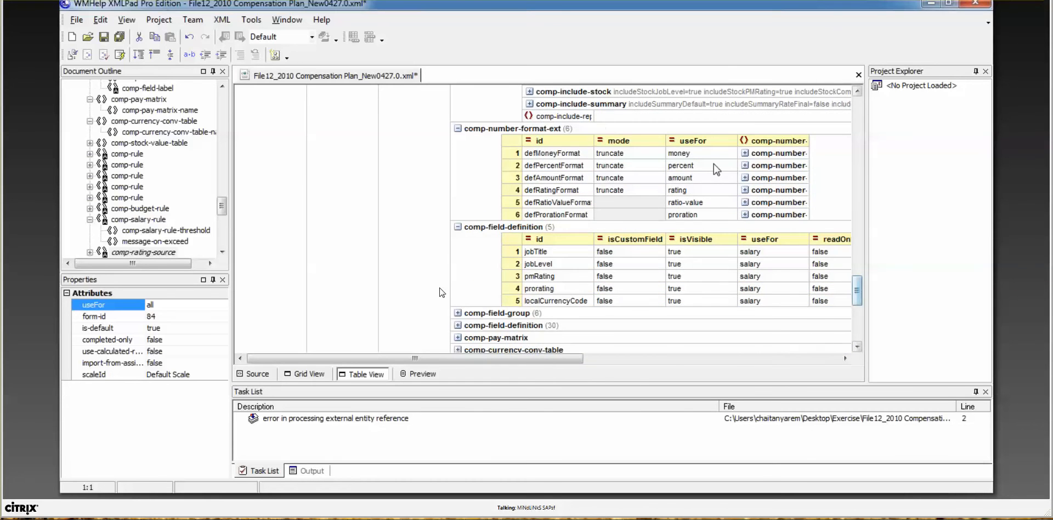
pyautogui.click(529, 104)
pyautogui.click(529, 92)
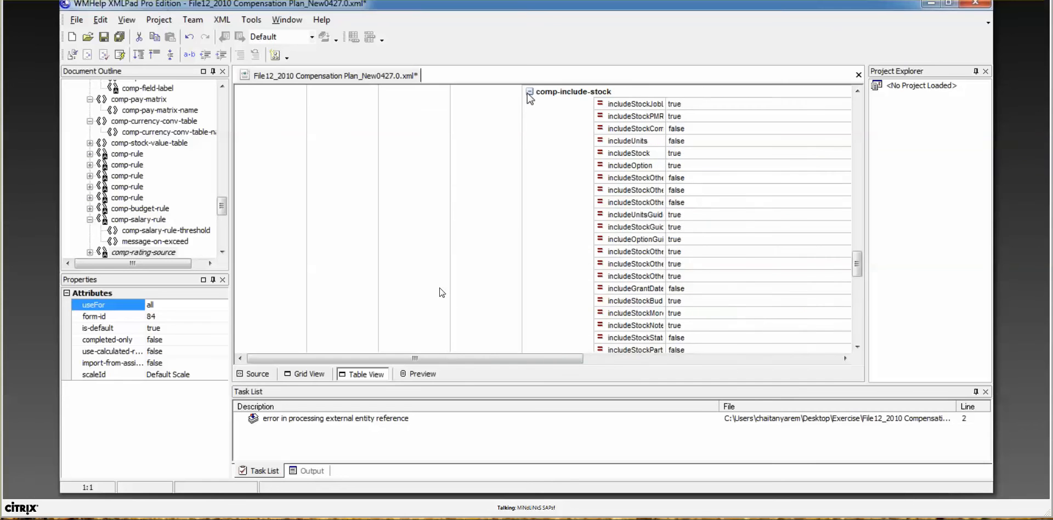
pyautogui.click(530, 91)
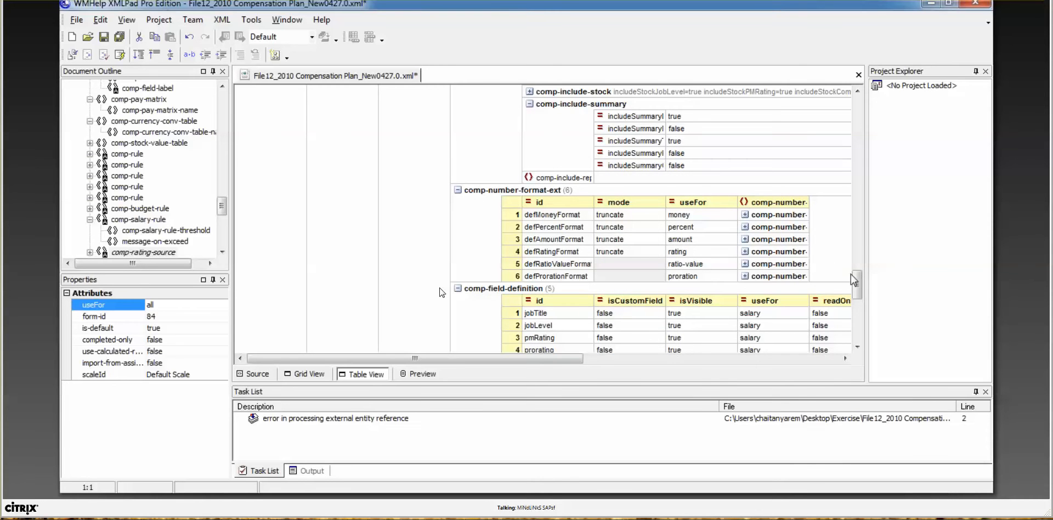
pyautogui.moveTo(858, 291); pyautogui.dragTo(859, 299)
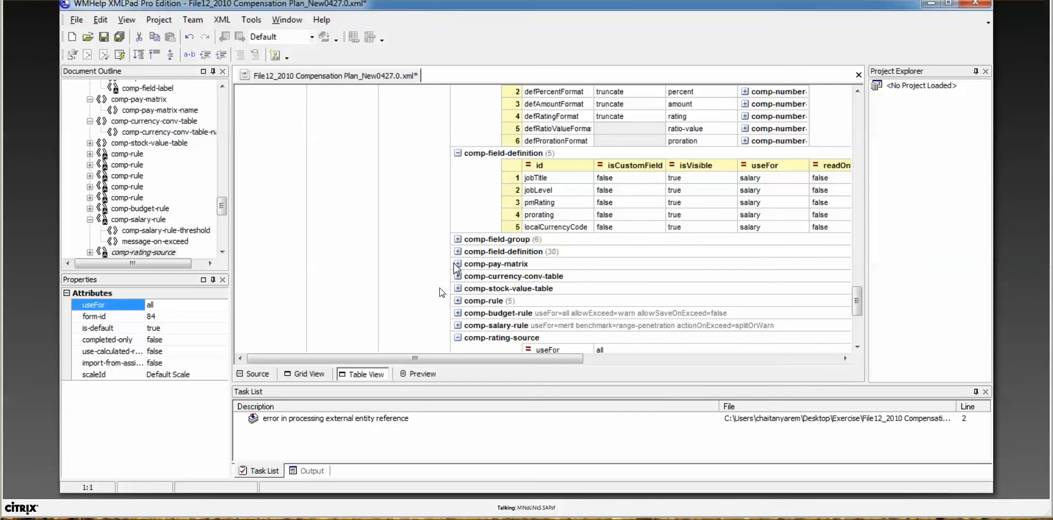
# Step: Expand comp-field-group, check comp-pay-matrix and the curSalaryFields label, then fold the group
pyautogui.click(456, 240)
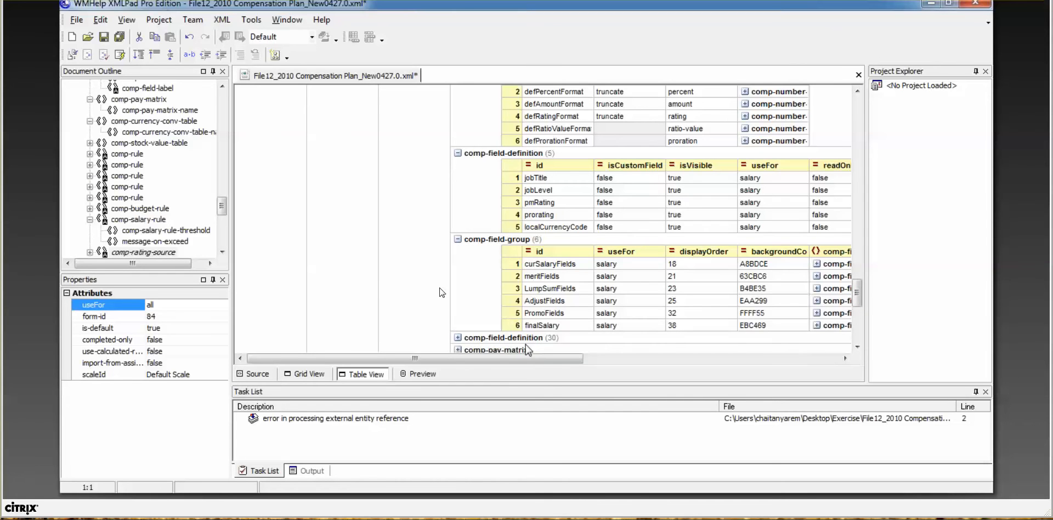
pyautogui.click(554, 350)
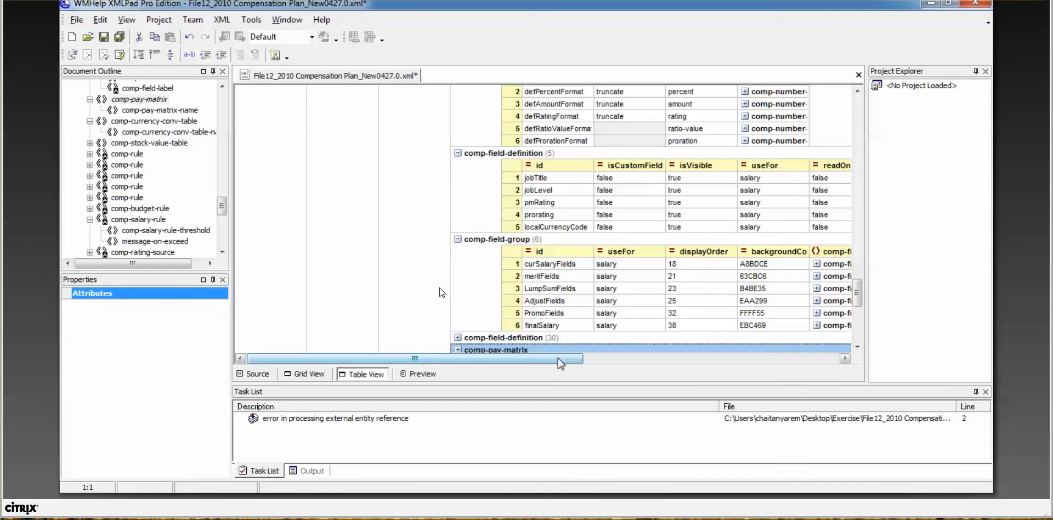
pyautogui.moveTo(558, 363); pyautogui.dragTo(610, 357)
pyautogui.click(652, 264)
pyautogui.click(386, 239)
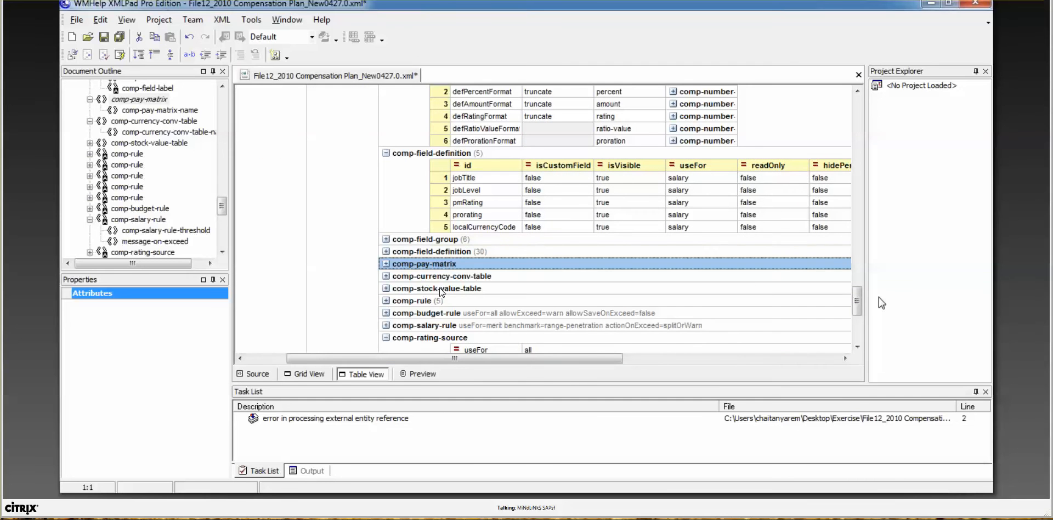
pyautogui.moveTo(861, 302); pyautogui.dragTo(857, 119)
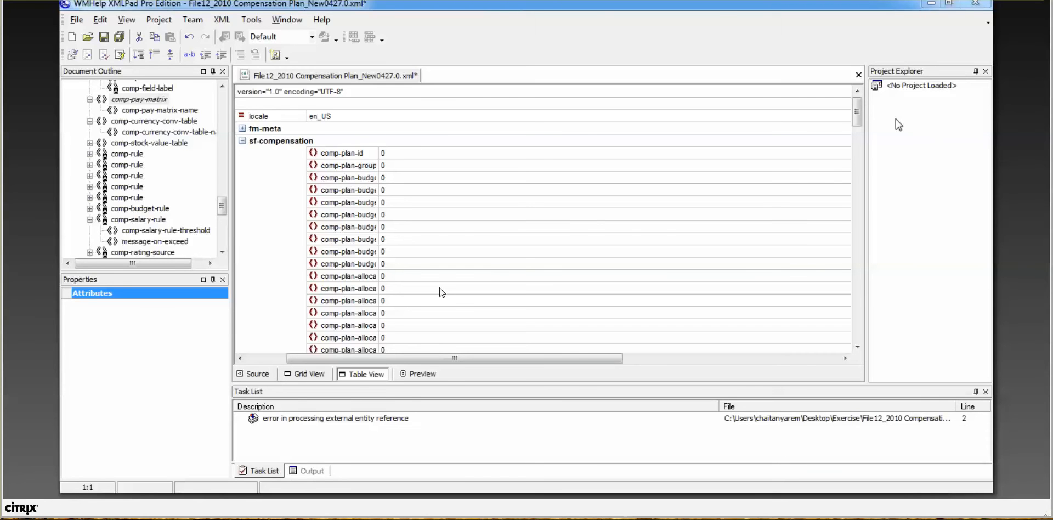
# Step: In SuccessFactors, go from Compensation Home to the Add new compensation plan page
pyautogui.hotkey('alt', 'Tab')
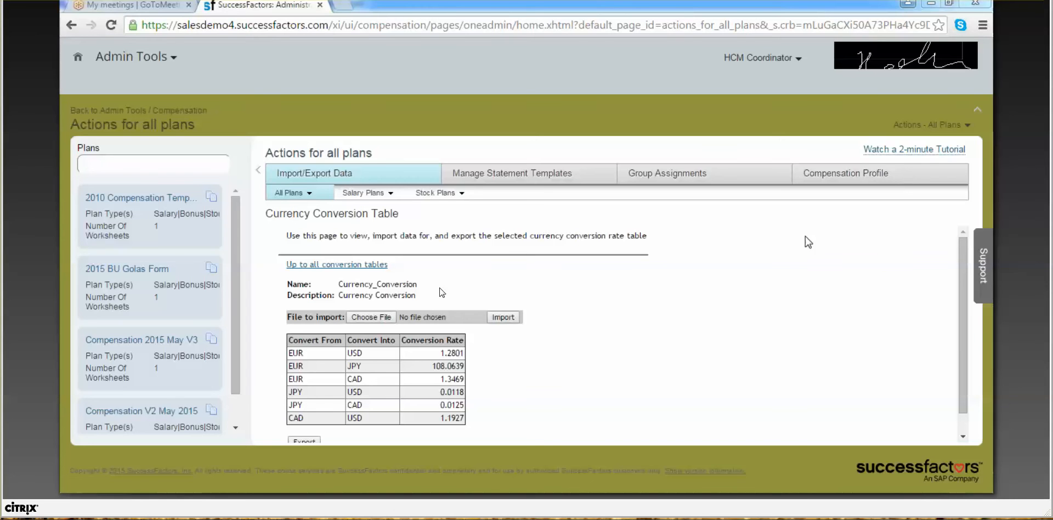
pyautogui.click(188, 112)
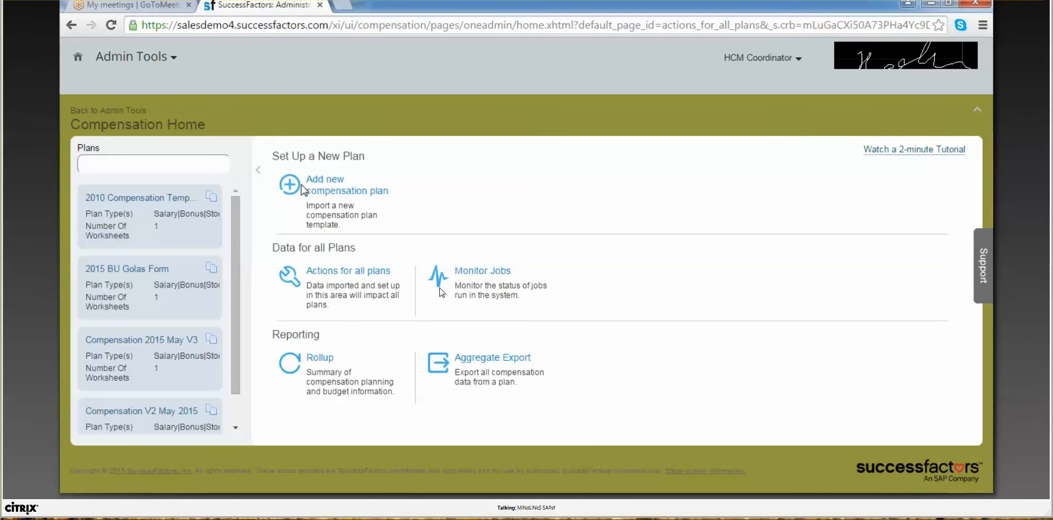
pyautogui.click(320, 183)
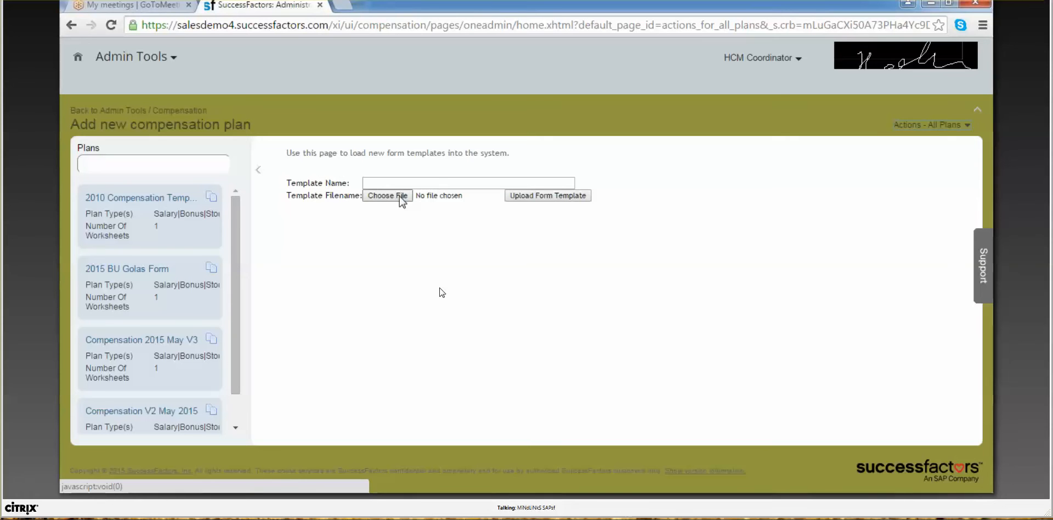
# Step: Enter 2015_July_Compensation as the Template Name, replacing spaces with underscores
pyautogui.click(440, 184)
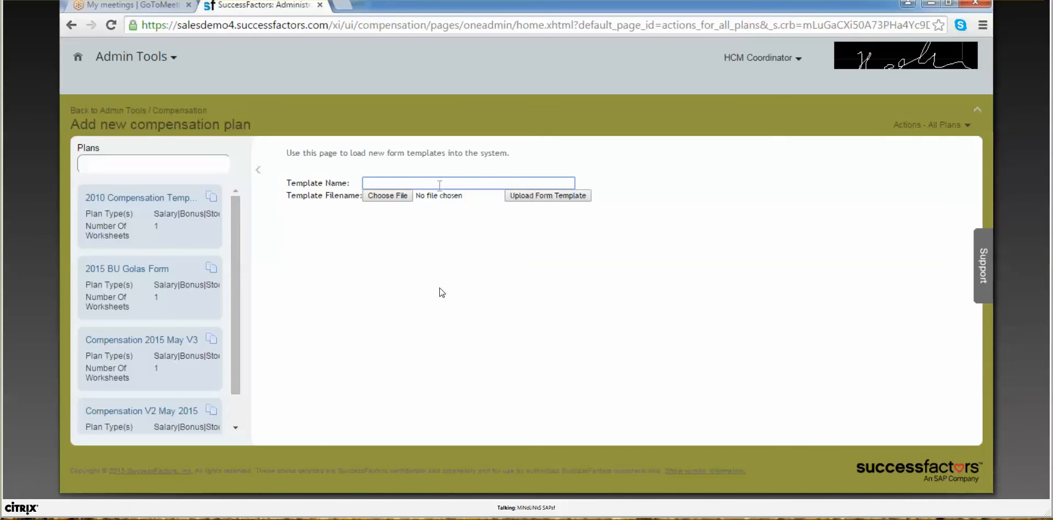
pyautogui.write('2015 July Compensation')
pyautogui.click(382, 183)
pyautogui.press('BackSpace')
pyautogui.write('_')
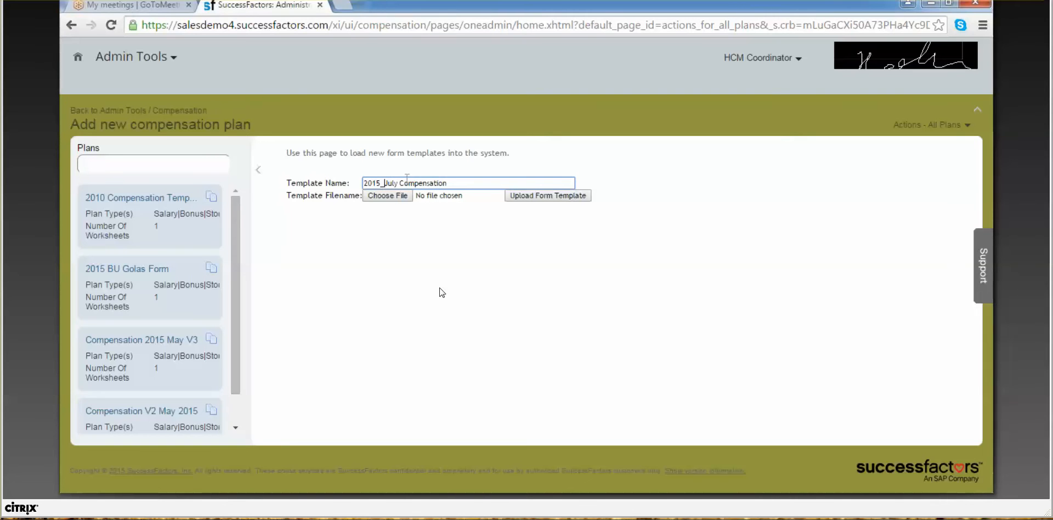
pyautogui.click(399, 183)
pyautogui.press('BackSpace')
pyautogui.write('_')
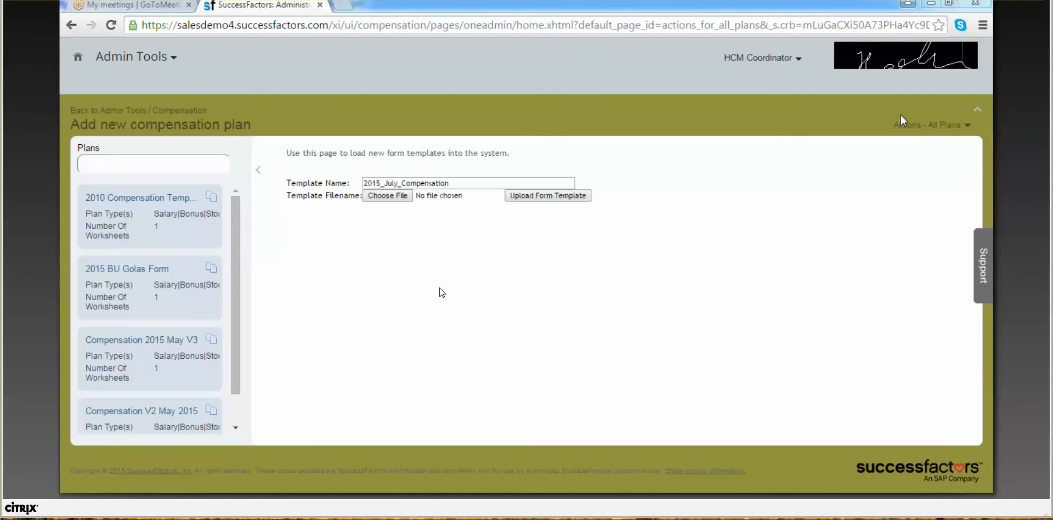
# Step: Attach the compensation XML file and upload it, then go back to XMLPad after the tab-name errors
pyautogui.click(656, 239)
pyautogui.click(554, 199)
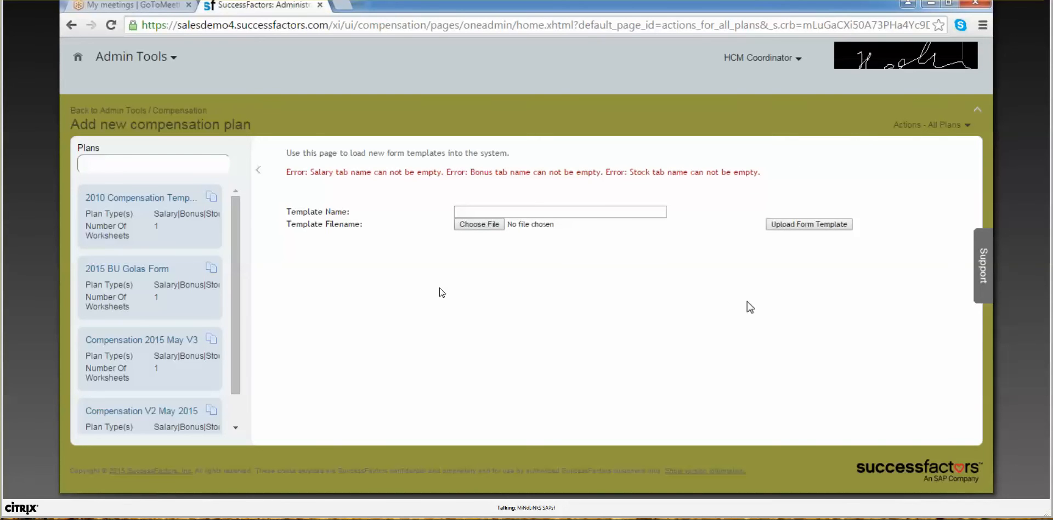
pyautogui.click(466, 499)
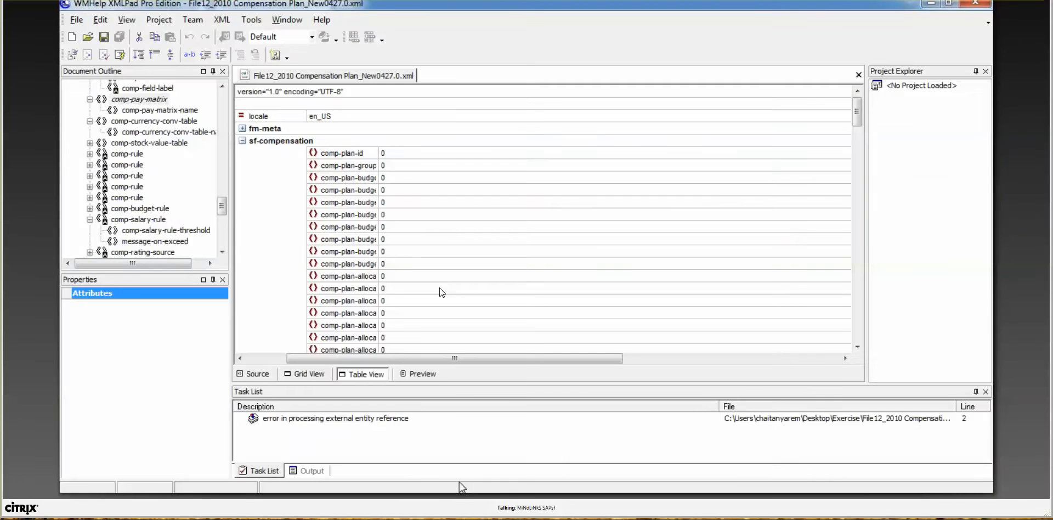
# Step: Toggle fm-meta and sf-compensation in Table View and select a comp-plan-allocated row
pyautogui.moveTo(341, 358); pyautogui.dragTo(306, 357)
pyautogui.click(308, 129)
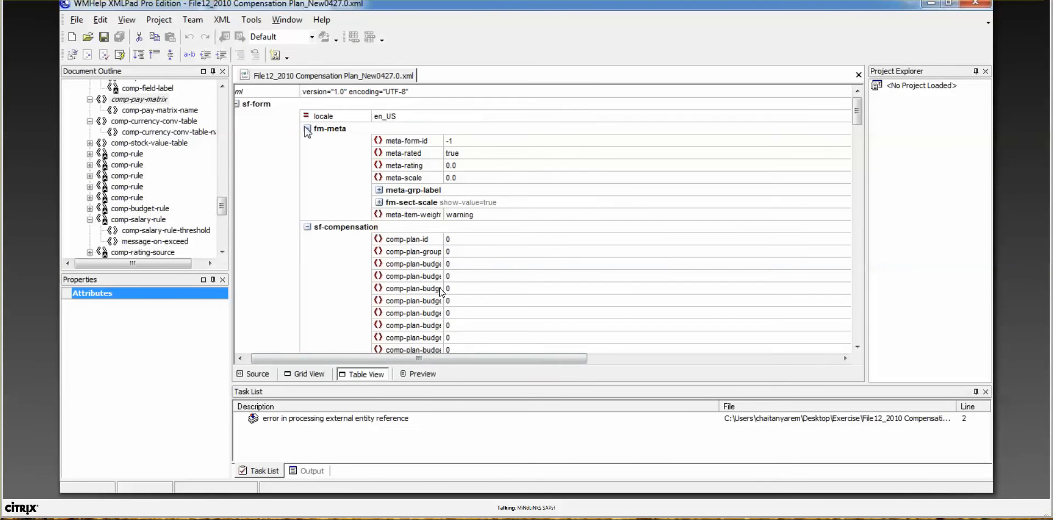
pyautogui.click(307, 130)
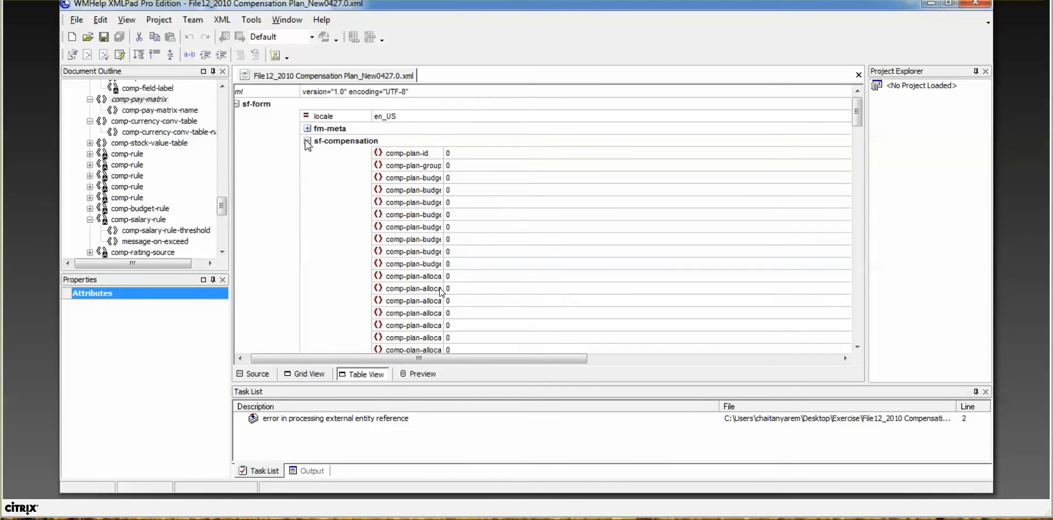
pyautogui.click(311, 141)
pyautogui.click(314, 141)
pyautogui.click(440, 276)
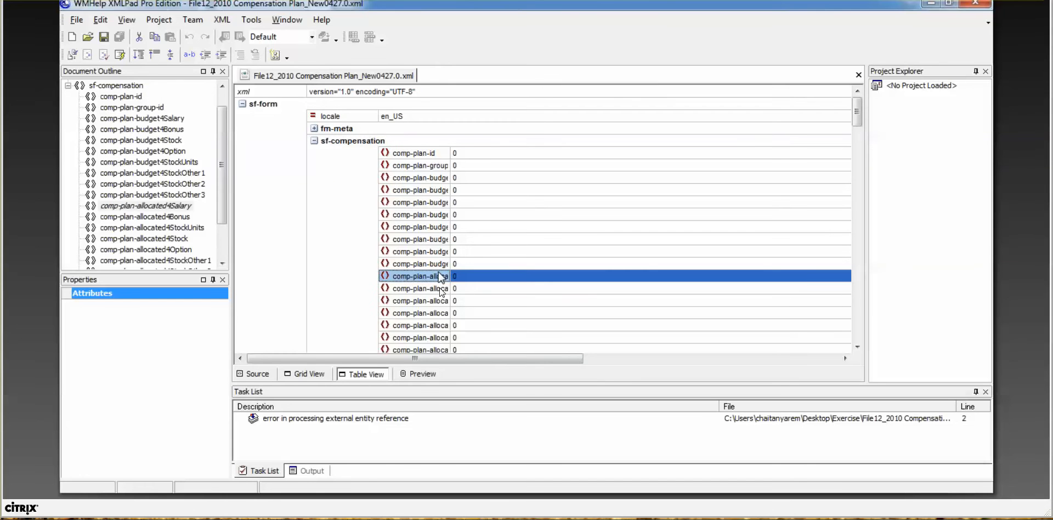
# Step: Step down through comp-config into the comp-include-salary and comp-include-summary attributes
pyautogui.press('Down')
pyautogui.press('Down')
pyautogui.press('Down')
pyautogui.press('Down')
pyautogui.press('Down')
pyautogui.press('Down')
pyautogui.press('Down')
pyautogui.press('Down')
pyautogui.press('Down')
pyautogui.press('Down')
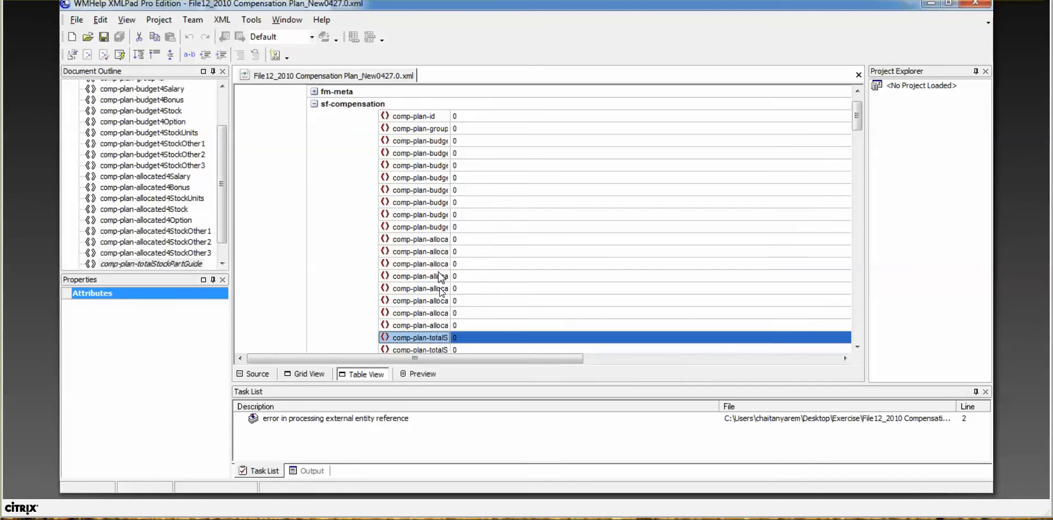
pyautogui.press('Down')
pyautogui.press('Down')
pyautogui.press('Down')
pyautogui.press('Down')
pyautogui.press('Down')
pyautogui.press('Down')
pyautogui.press('Down')
pyautogui.press('Down')
pyautogui.press('Down')
pyautogui.press('Down')
pyautogui.press('Down')
pyautogui.press('Down')
pyautogui.press('Down')
pyautogui.press('Down')
pyautogui.press('Down')
pyautogui.press('Down')
pyautogui.press('Down')
pyautogui.press('Down')
pyautogui.press('Down')
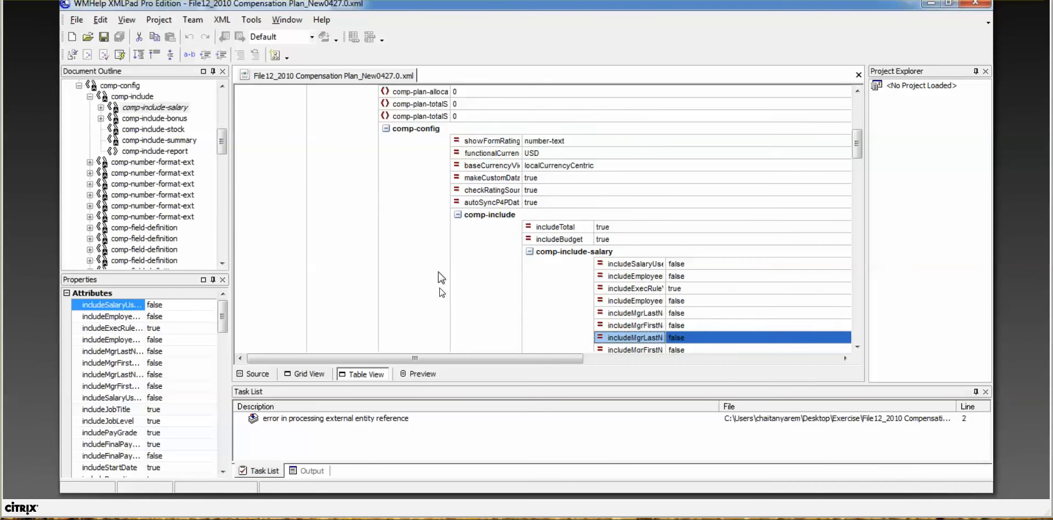
pyautogui.press('Down')
pyautogui.press('Down')
pyautogui.press('Down')
pyautogui.press('Down')
pyautogui.press('Down')
pyautogui.press('Down')
pyautogui.press('Down')
pyautogui.press('Down')
pyautogui.press('Down')
pyautogui.press('Down')
pyautogui.press('Down')
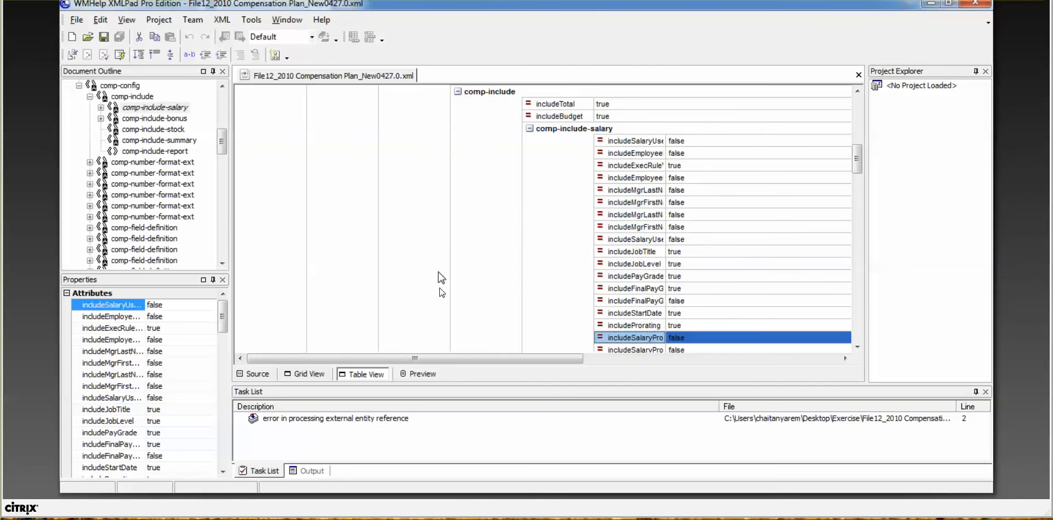
pyautogui.press('Down')
pyautogui.press('Down')
pyautogui.press('Down')
pyautogui.press('Down')
pyautogui.press('Down')
pyautogui.press('Down')
pyautogui.press('Down')
pyautogui.press('Down')
pyautogui.press('Down')
pyautogui.press('Down')
pyautogui.press('Down')
pyautogui.press('Down')
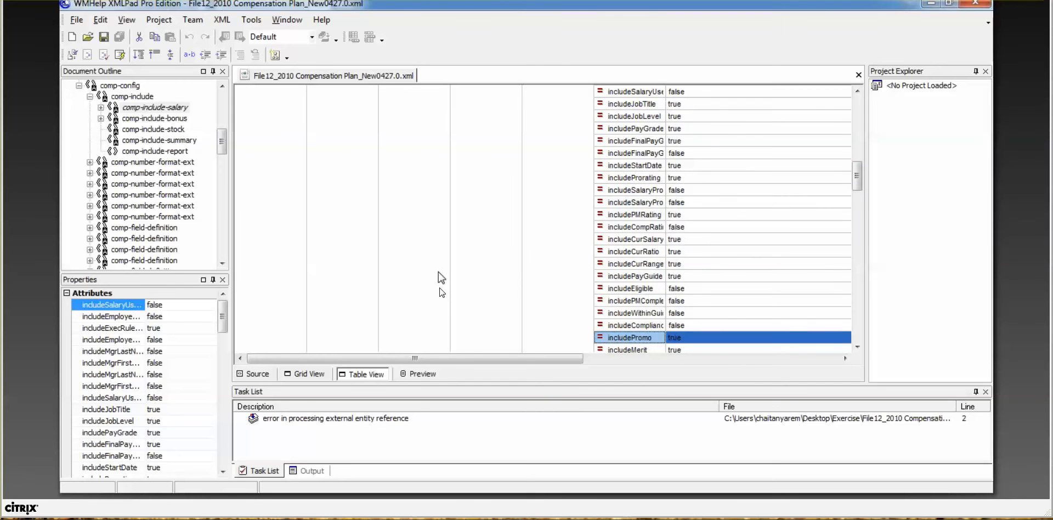
pyautogui.press('Down')
pyautogui.press('Down')
pyautogui.press('Down')
pyautogui.press('Down')
pyautogui.press('Down')
pyautogui.press('Down')
pyautogui.press('Down')
pyautogui.press('Down')
pyautogui.press('Down')
pyautogui.press('Down')
pyautogui.press('Down')
pyautogui.press('Down')
pyautogui.press('Down')
pyautogui.press('Down')
pyautogui.press('Down')
pyautogui.press('Down')
pyautogui.press('Down')
pyautogui.press('Down')
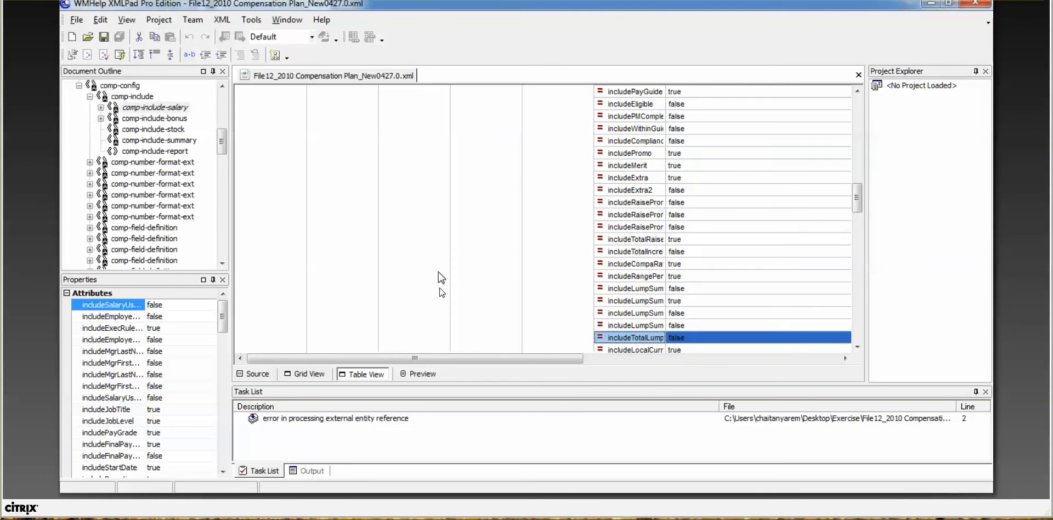
pyautogui.press('Down')
pyautogui.press('Down')
pyautogui.press('Down')
pyautogui.press('Down')
pyautogui.press('Down')
pyautogui.press('Down')
pyautogui.press('Down')
pyautogui.press('Down')
pyautogui.press('Down')
pyautogui.press('Down')
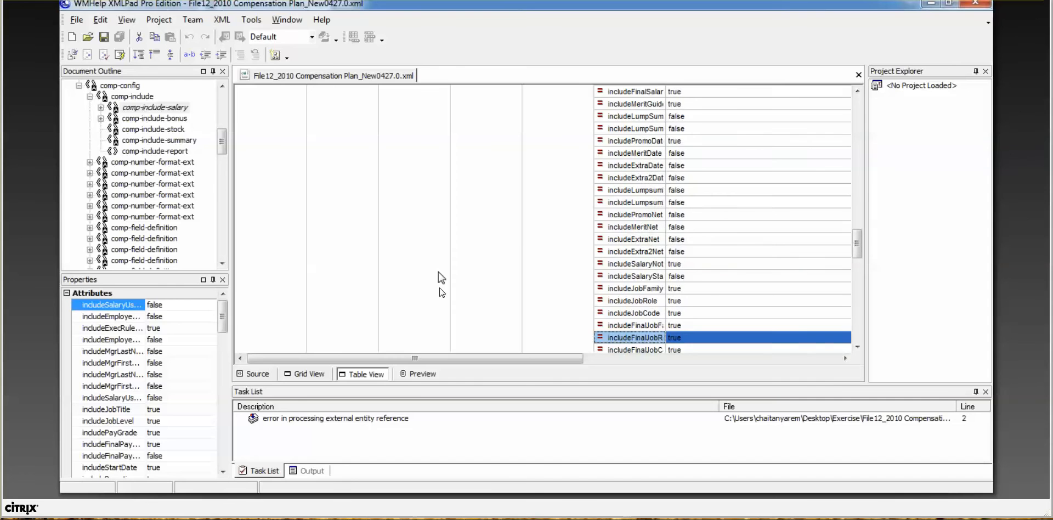
pyautogui.press('Down')
pyautogui.press('Down')
pyautogui.press('Down')
pyautogui.press('Down')
pyautogui.press('Down')
pyautogui.press('Down')
pyautogui.press('Down')
pyautogui.press('Down')
pyautogui.press('Down')
pyautogui.press('Down')
pyautogui.press('Down')
pyautogui.press('Down')
pyautogui.press('Down')
# Step: Collapse comp-currency-view, inspect the comp-include-bonus and comp-include-stock settings, and return to SuccessFactors
pyautogui.click(601, 203)
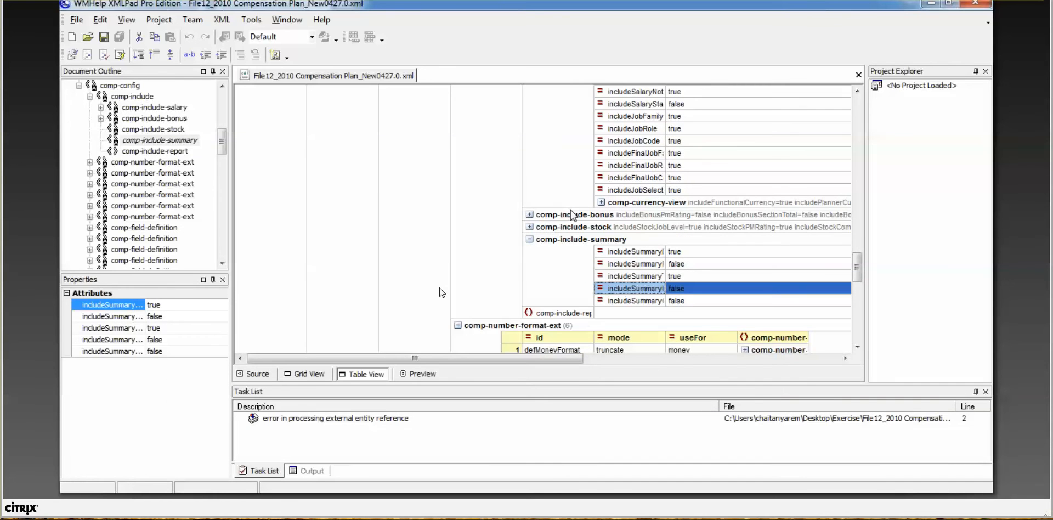
pyautogui.click(529, 215)
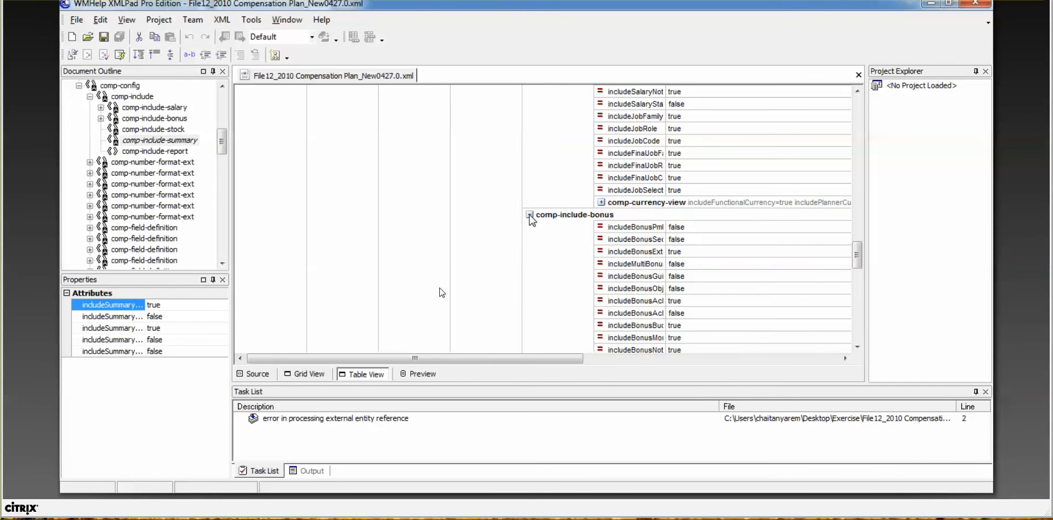
pyautogui.click(529, 215)
pyautogui.click(529, 227)
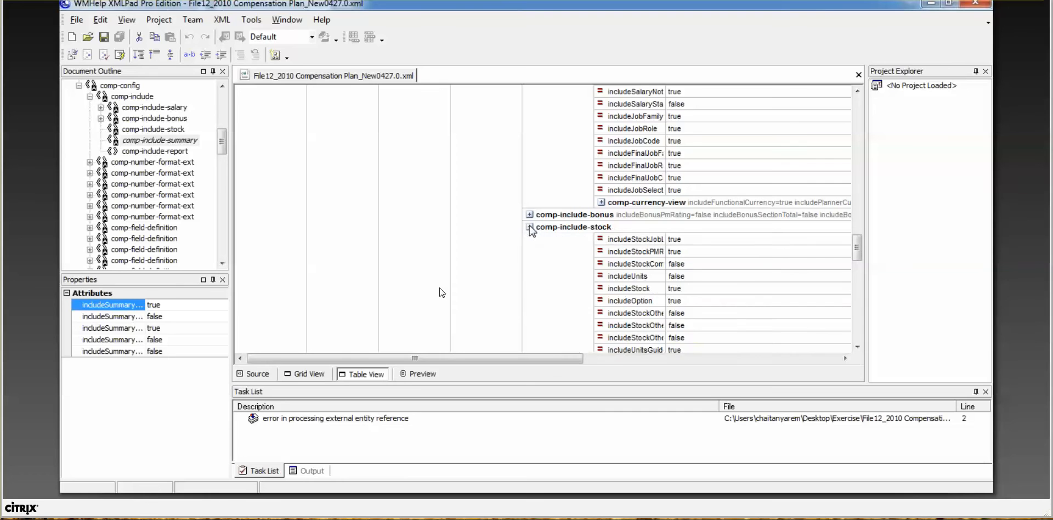
pyautogui.click(530, 227)
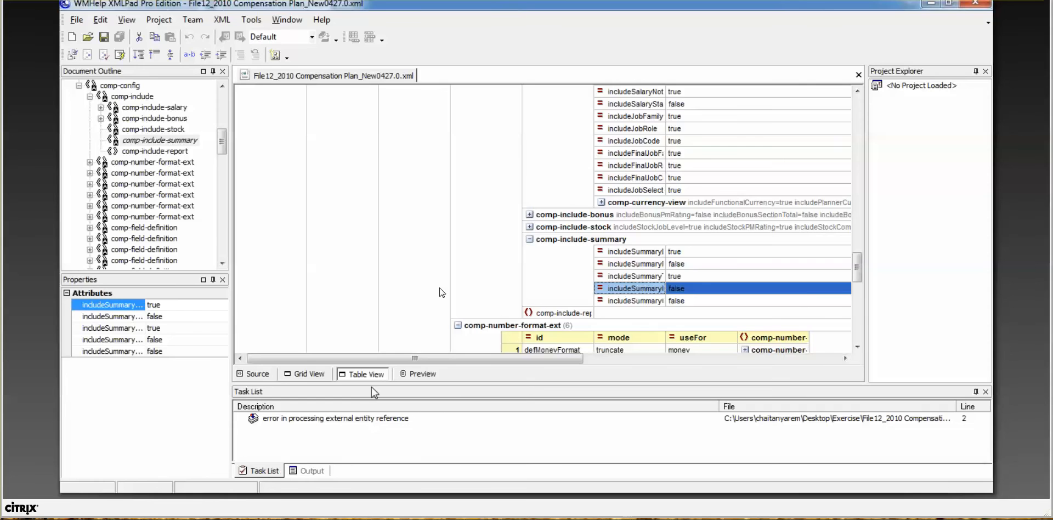
pyautogui.hotkey('alt', 'Tab')
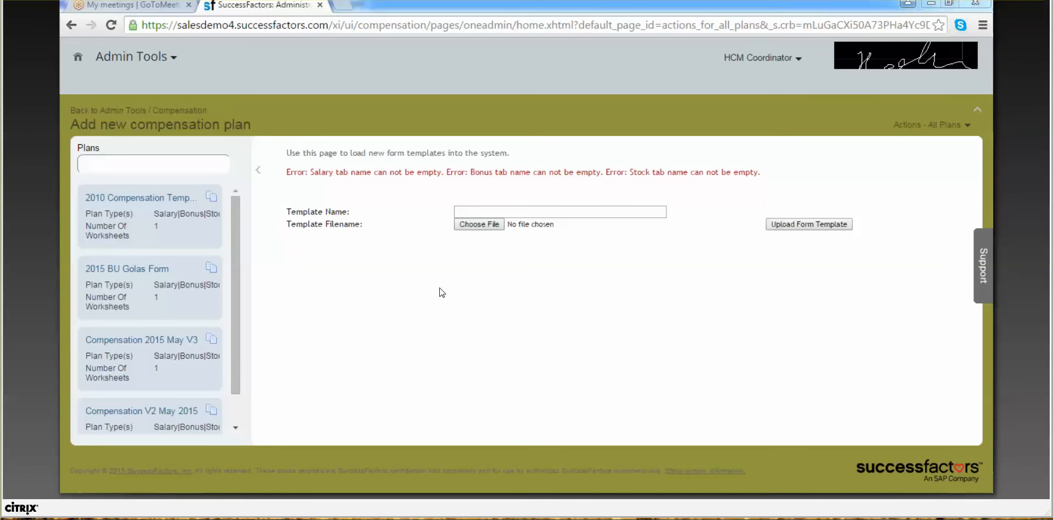
# Step: Back in XMLPad, search the template for 'salary' and then 'ta' without finding a match
pyautogui.hotkey('alt', 'Tab')
pyautogui.hotkey('ctrl', 'f')
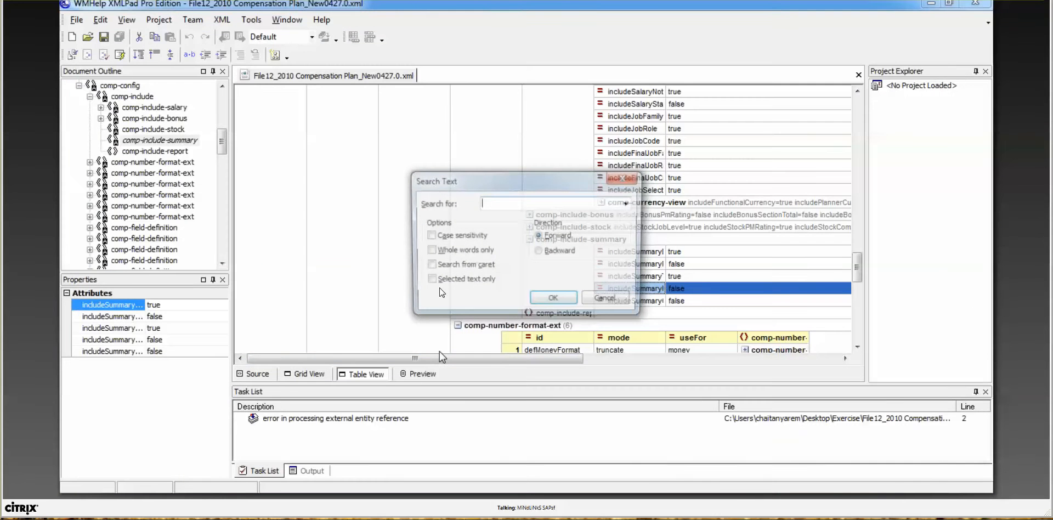
pyautogui.write('salary tab')
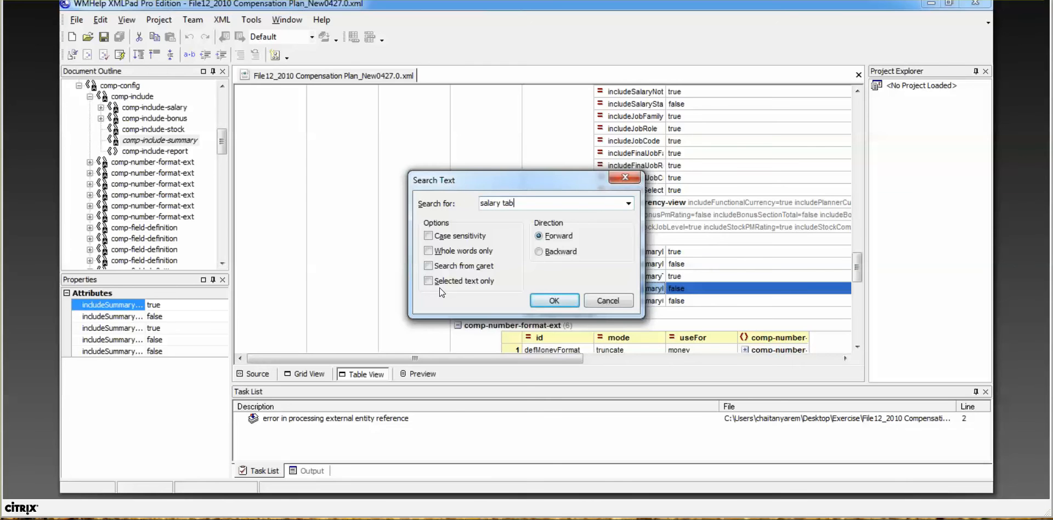
pyautogui.press('Return')
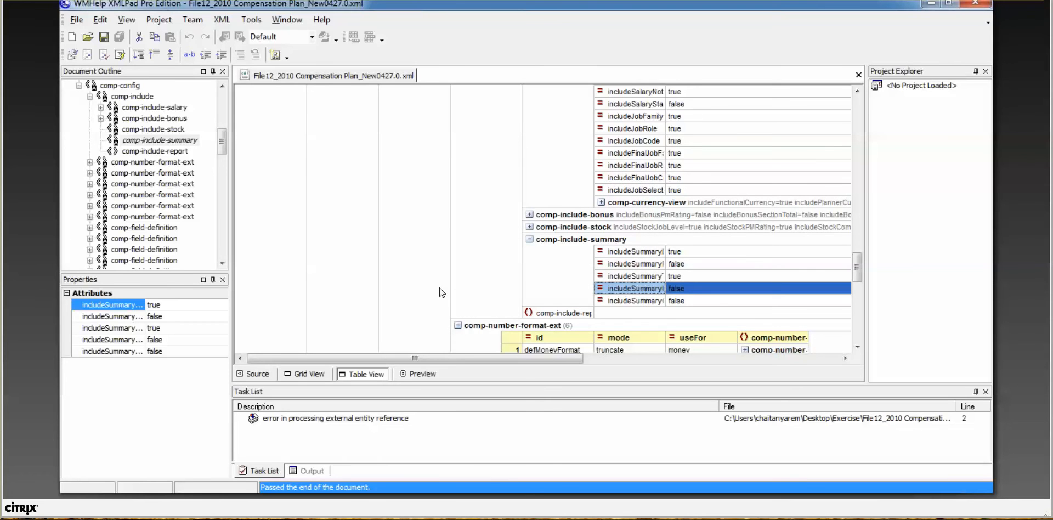
pyautogui.hotkey('ctrl', 'f')
pyautogui.write('tab')
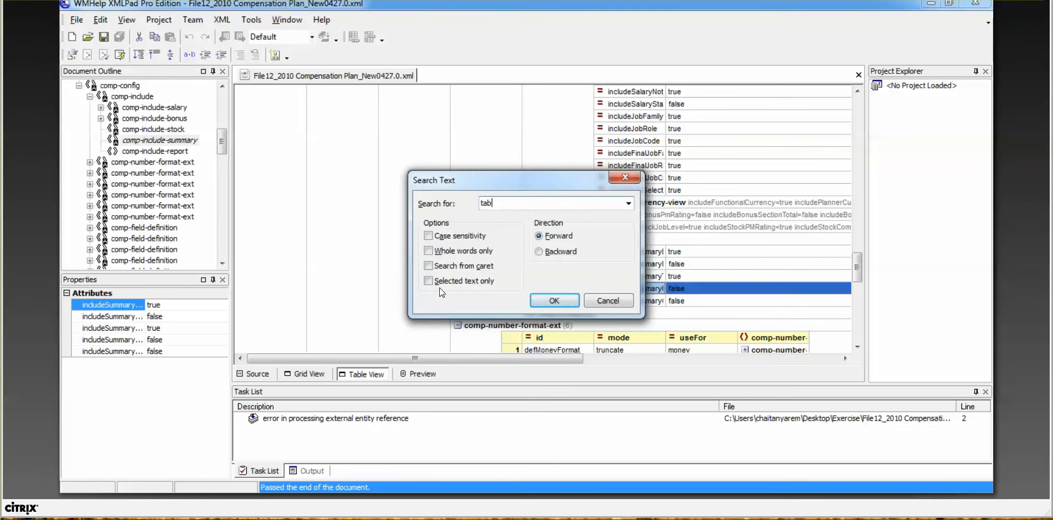
pyautogui.press('Return')
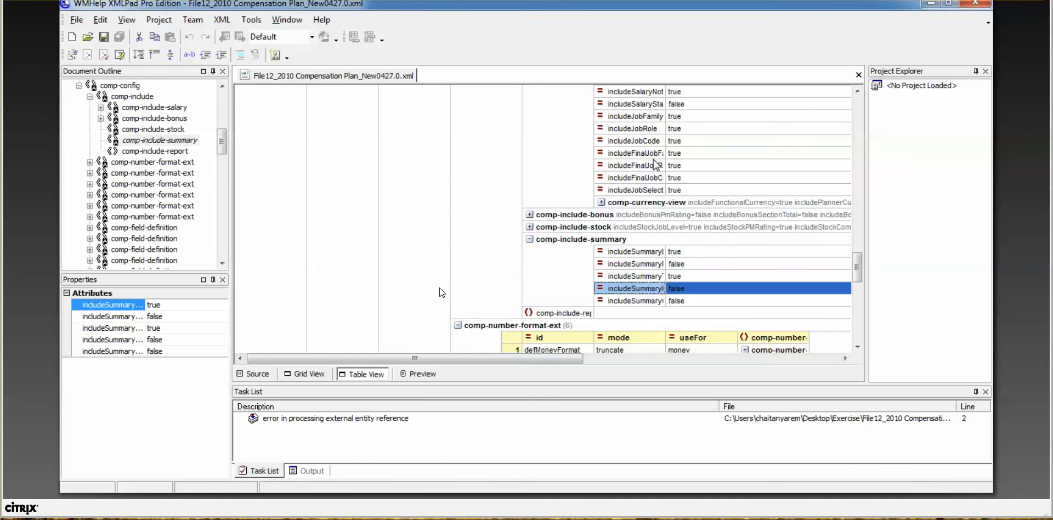
# Step: Collapse comp-include-summary, comp-number-format-ext and comp-field-definition; expand comp-field-group to the PromoFields label
pyautogui.click(652, 265)
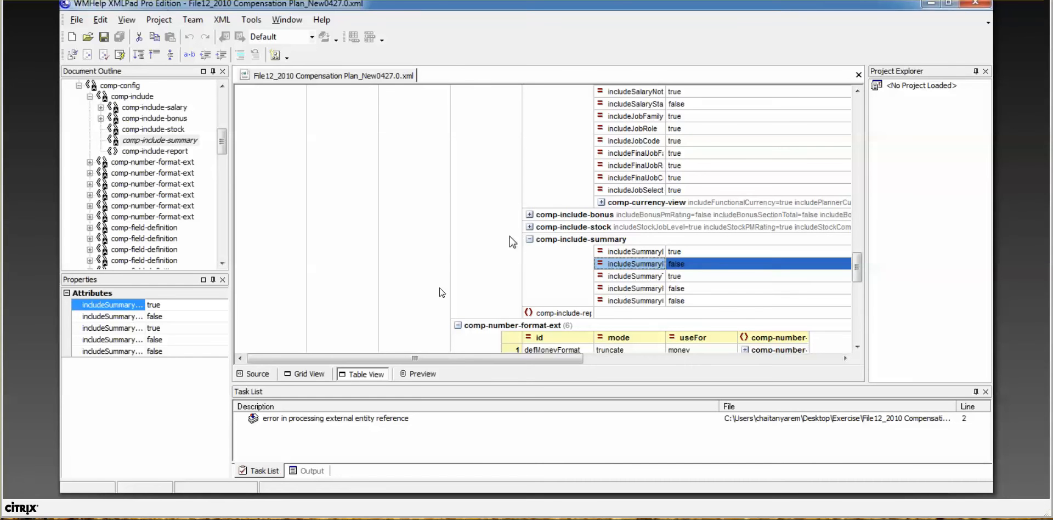
pyautogui.click(529, 239)
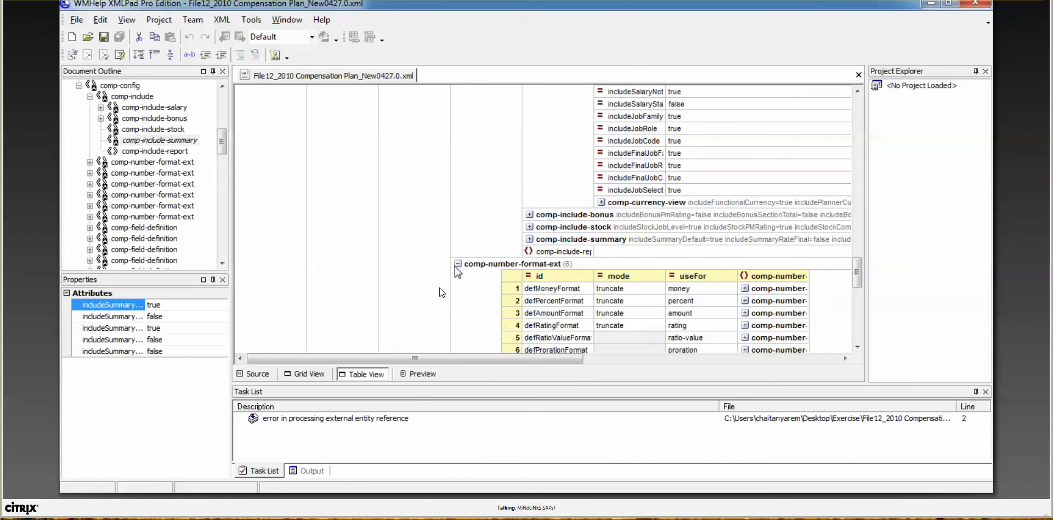
pyautogui.click(457, 263)
pyautogui.click(457, 276)
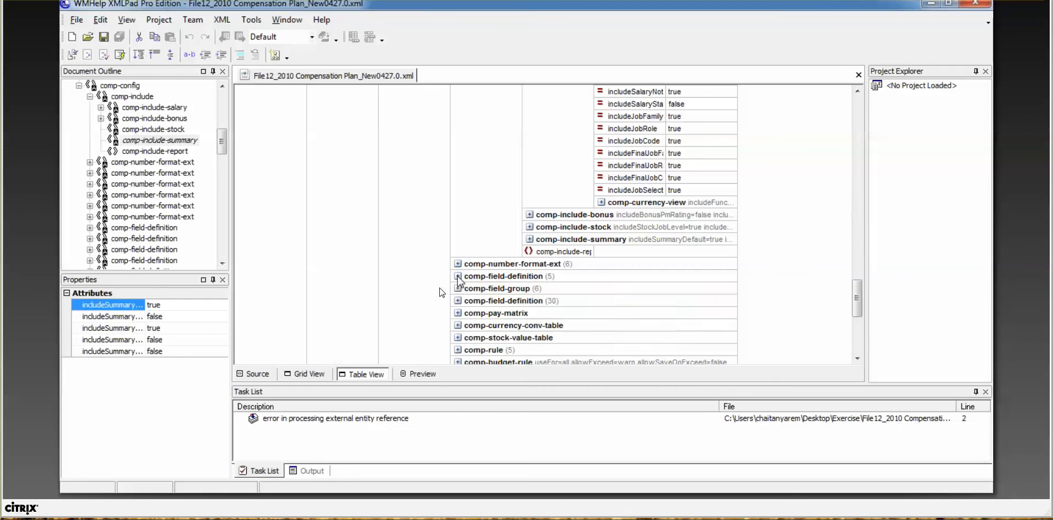
pyautogui.click(458, 289)
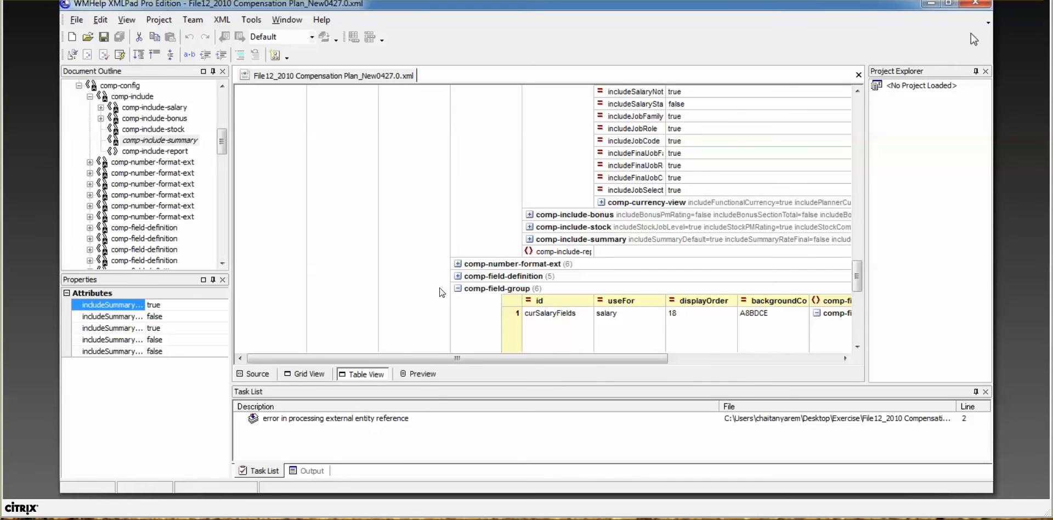
pyautogui.click(857, 349)
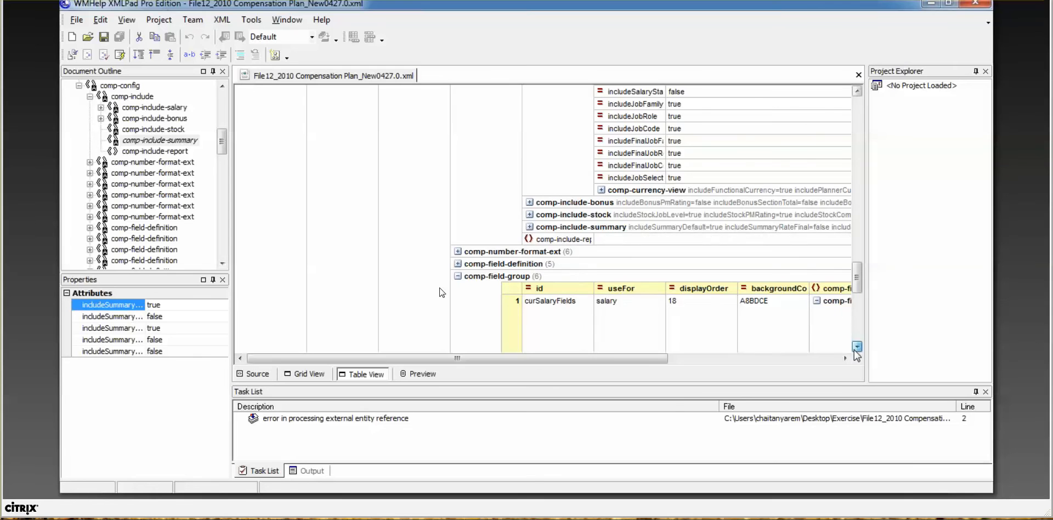
pyautogui.moveTo(648, 359); pyautogui.dragTo(722, 351)
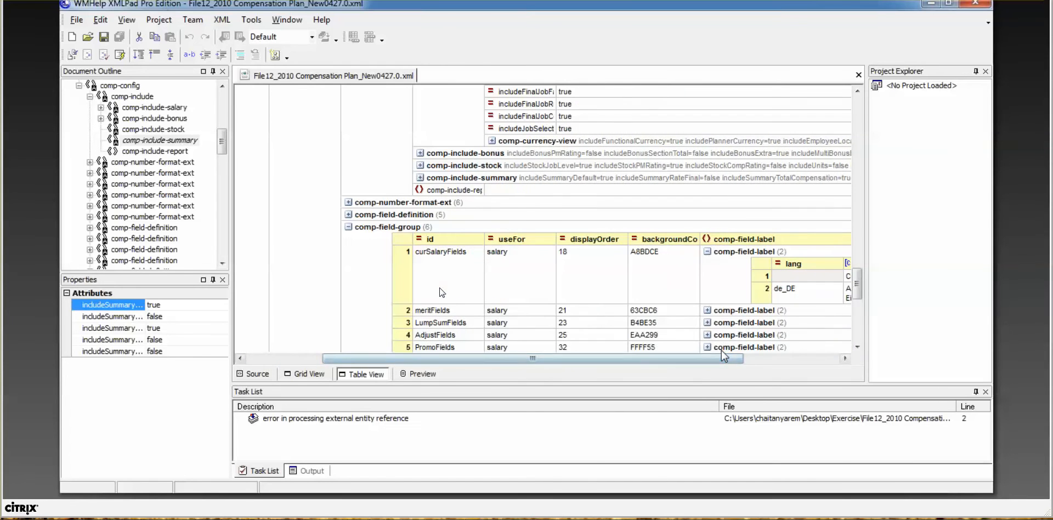
pyautogui.click(722, 350)
pyautogui.moveTo(859, 282); pyautogui.dragTo(858, 304)
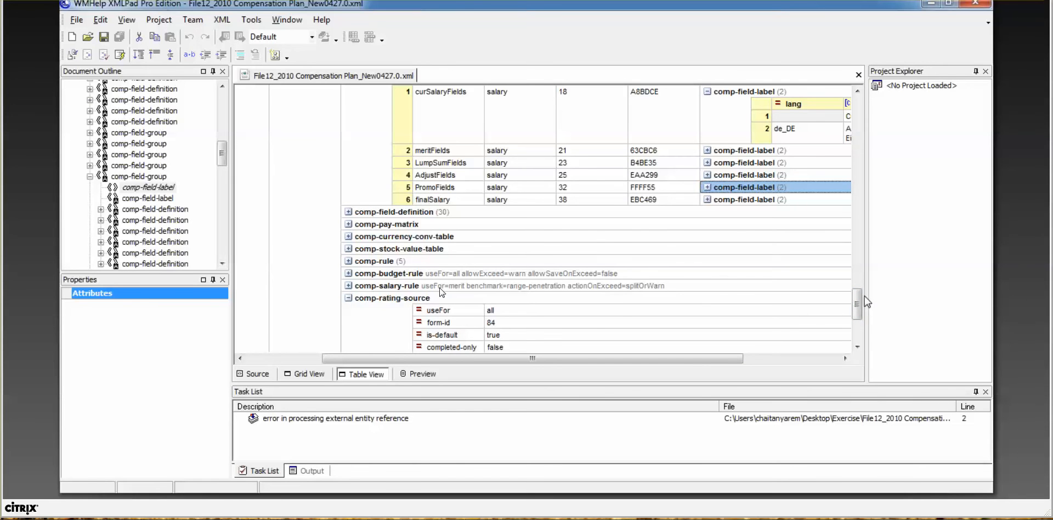
# Step: Expand comp-display, comp-instruction, comp-budget-label and comp-calculation to review their settings and de_DE text
pyautogui.scroll(-4, 659, 323)
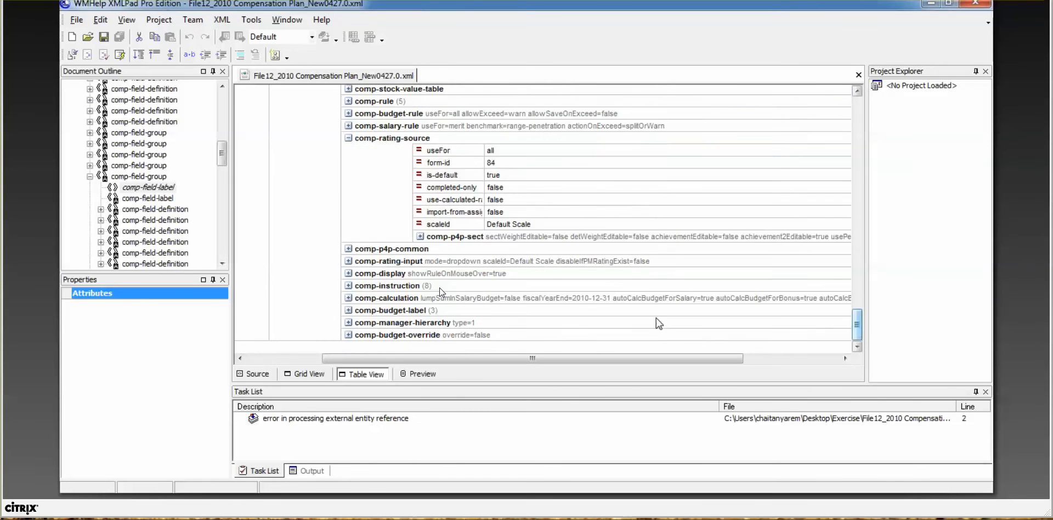
pyautogui.click(349, 274)
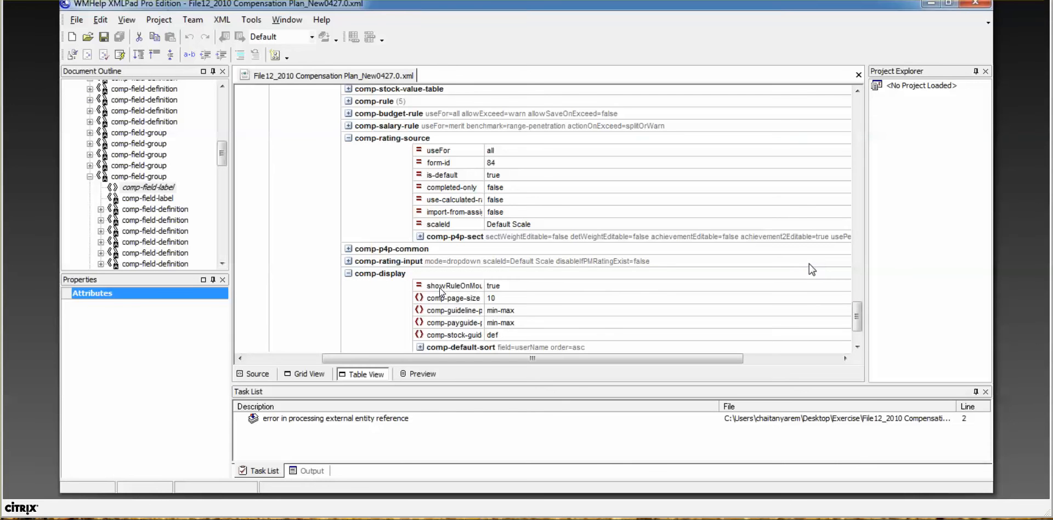
pyautogui.scroll(-2, 858, 318)
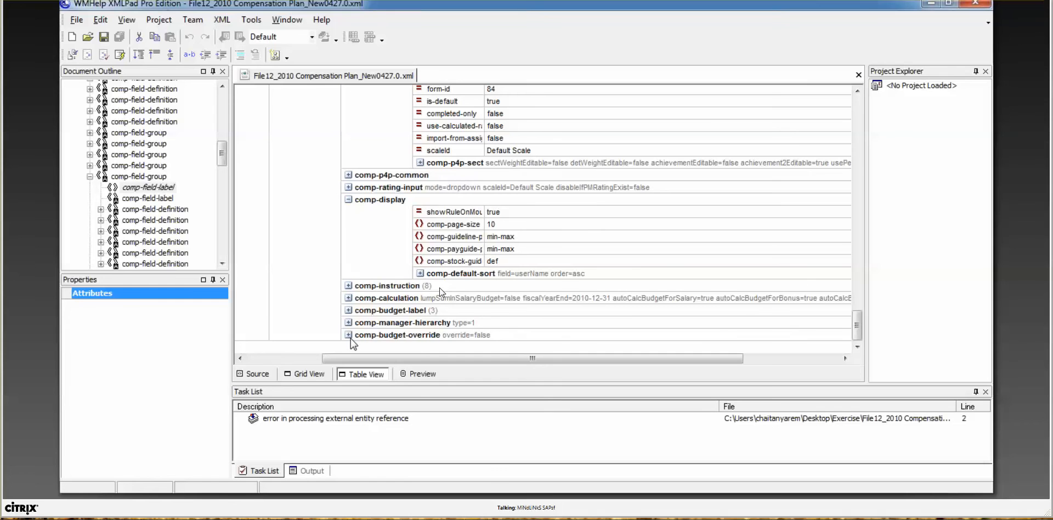
pyautogui.click(348, 286)
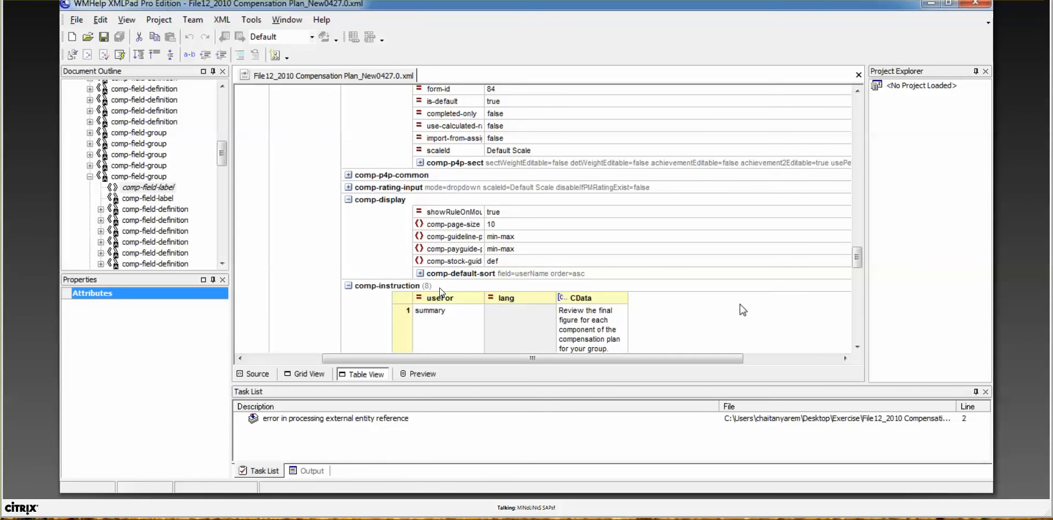
pyautogui.moveTo(857, 257); pyautogui.dragTo(871, 327)
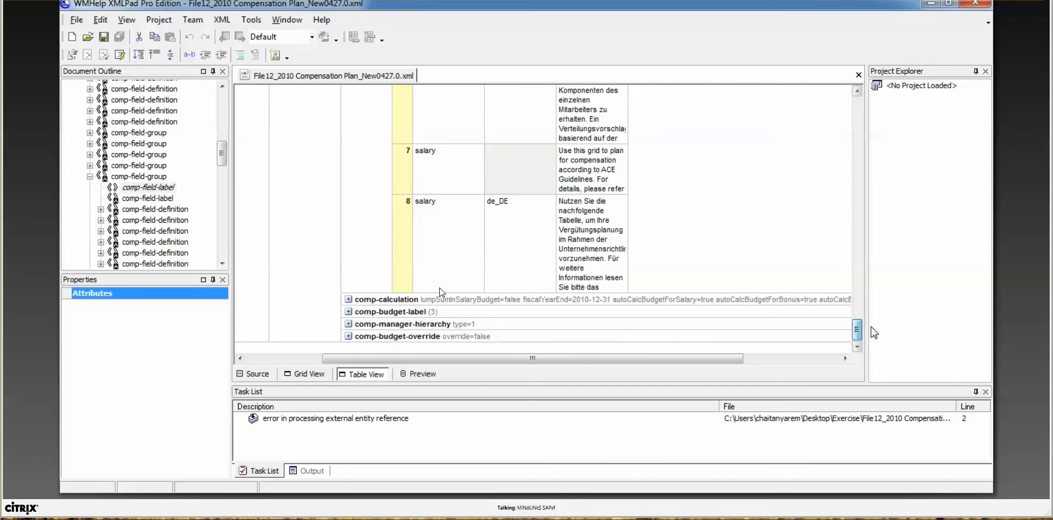
pyautogui.click(348, 312)
pyautogui.click(347, 312)
pyautogui.click(347, 312)
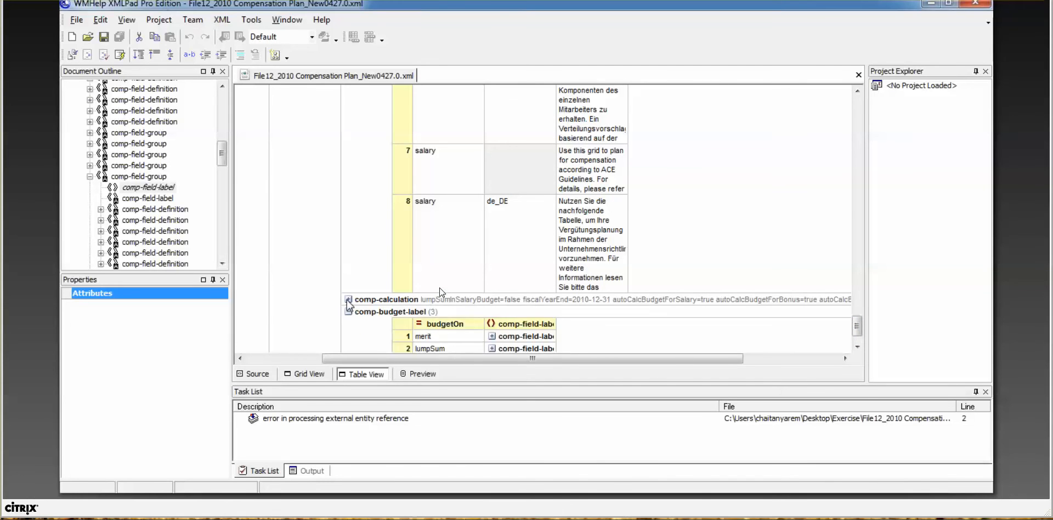
pyautogui.click(348, 299)
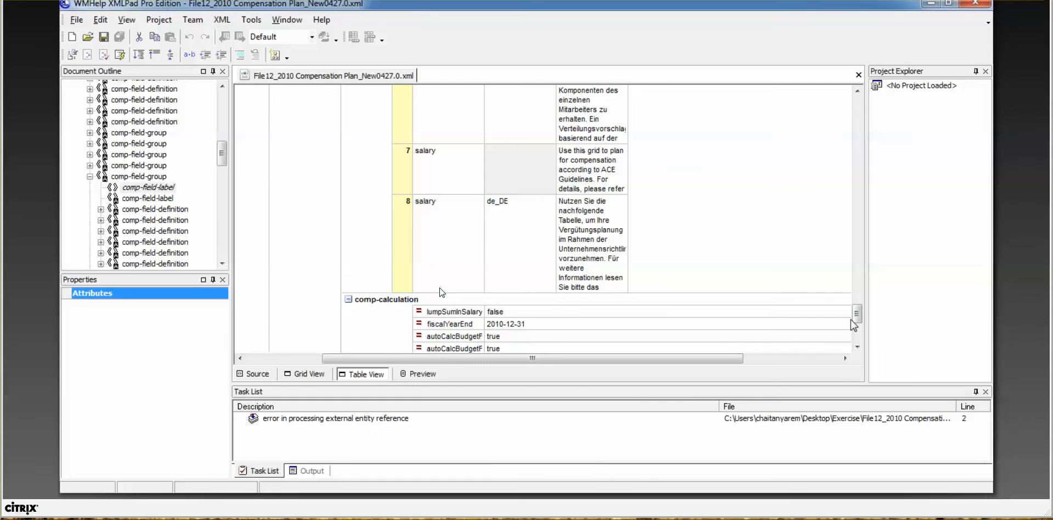
pyautogui.moveTo(857, 314); pyautogui.dragTo(857, 340)
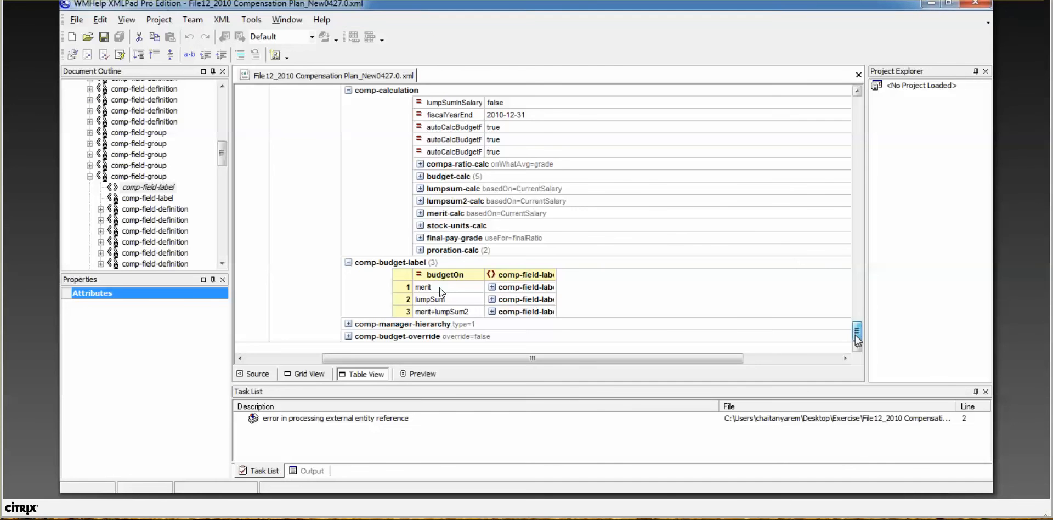
pyautogui.moveTo(857, 339); pyautogui.dragTo(858, 234)
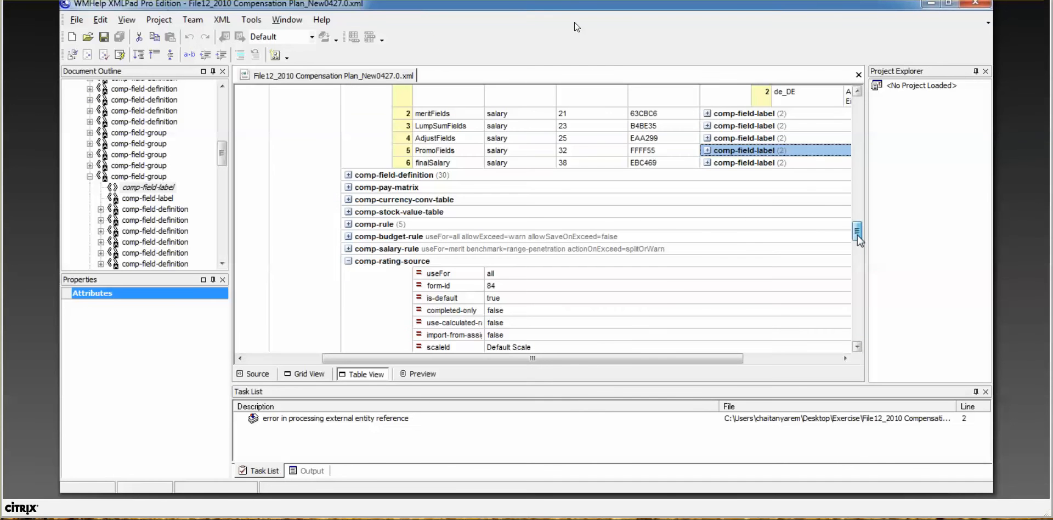
# Step: Expand the salary-rule, budget-rule, rule, stock-value, currency-conversion, pay-matrix and field-definition sections
pyautogui.click(348, 249)
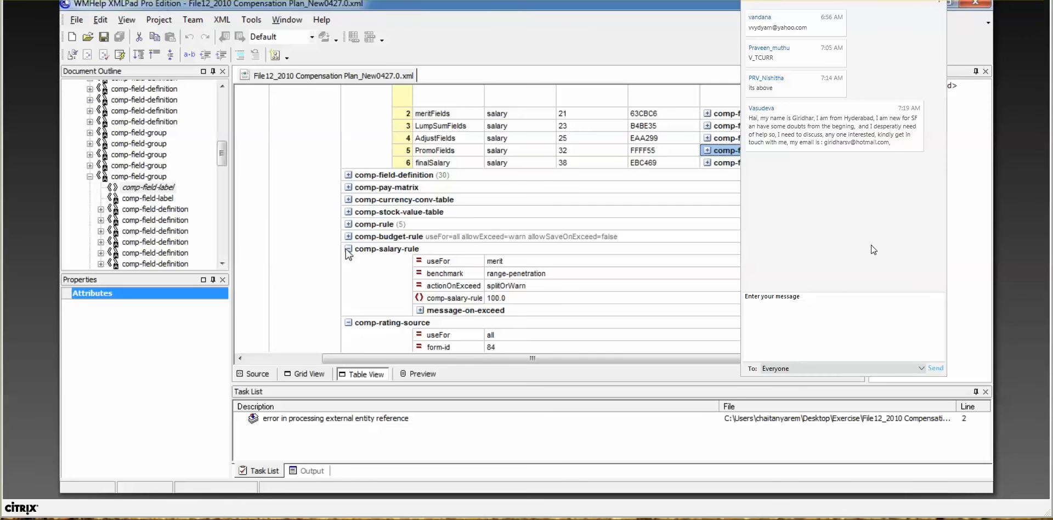
pyautogui.click(348, 236)
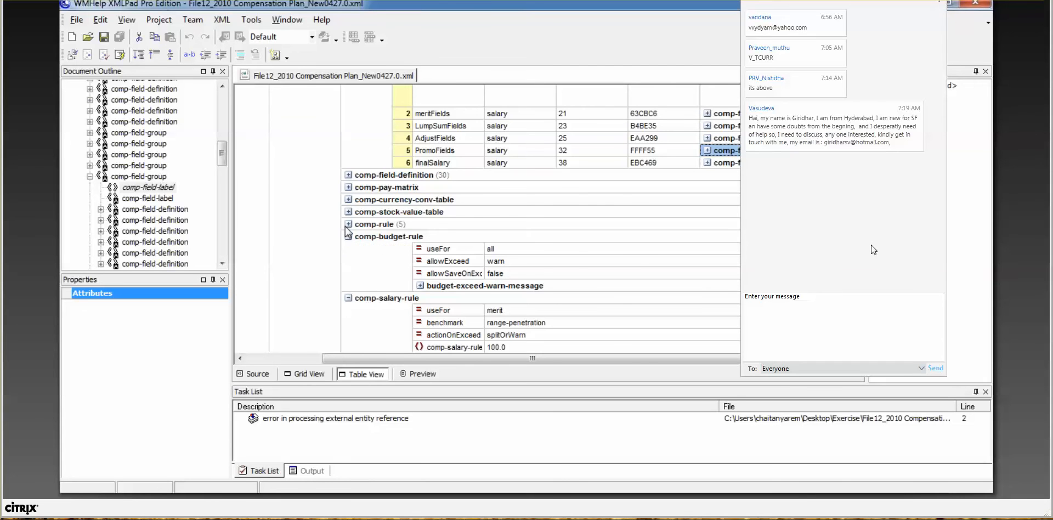
pyautogui.click(348, 225)
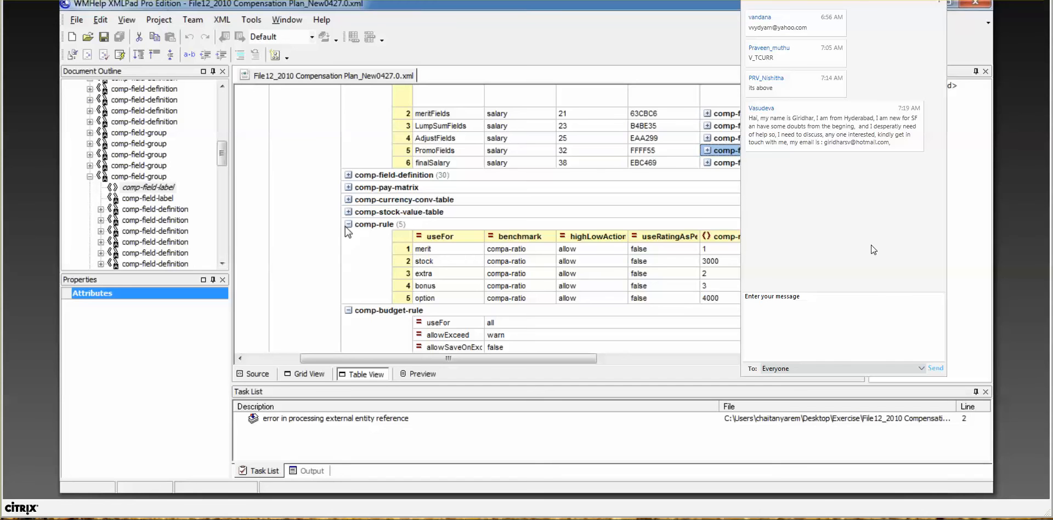
pyautogui.click(348, 212)
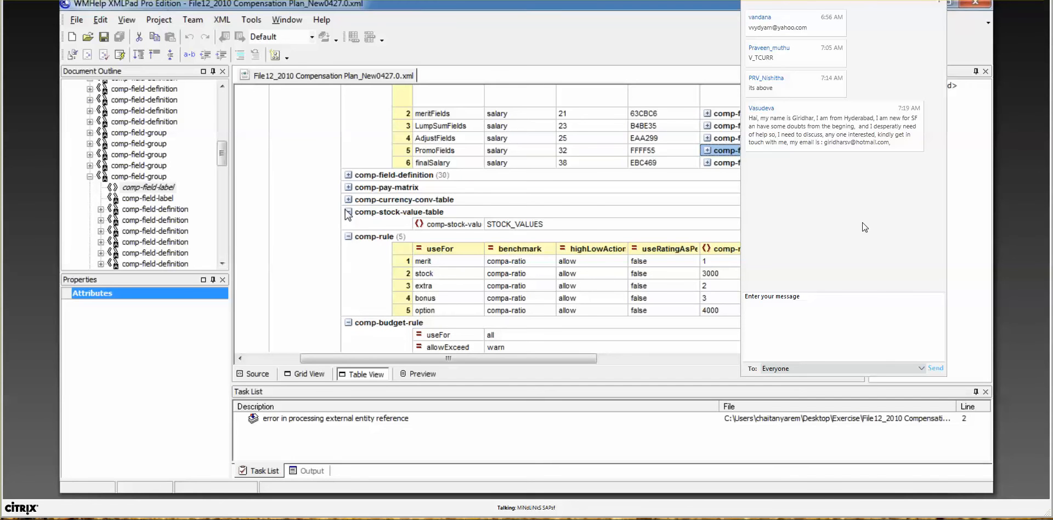
pyautogui.click(348, 199)
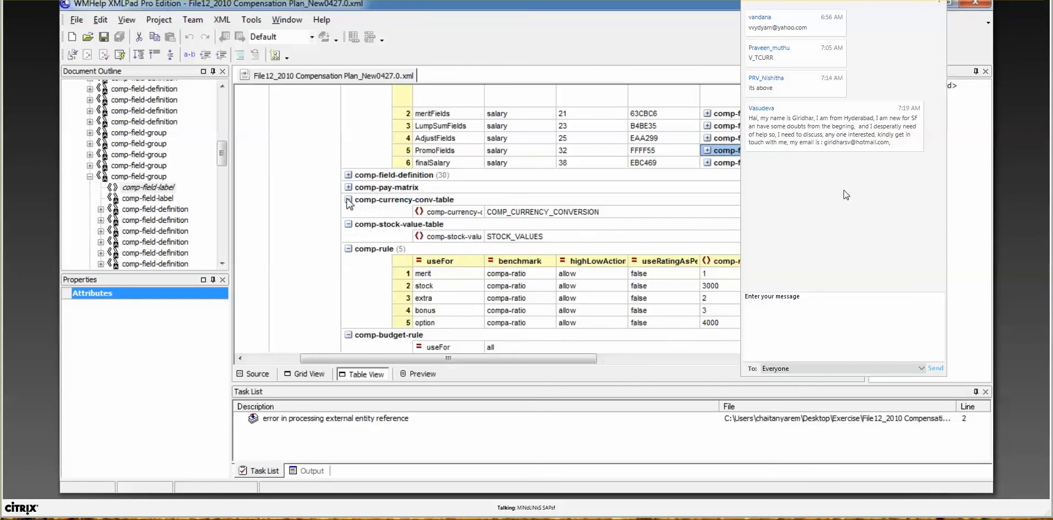
pyautogui.click(348, 187)
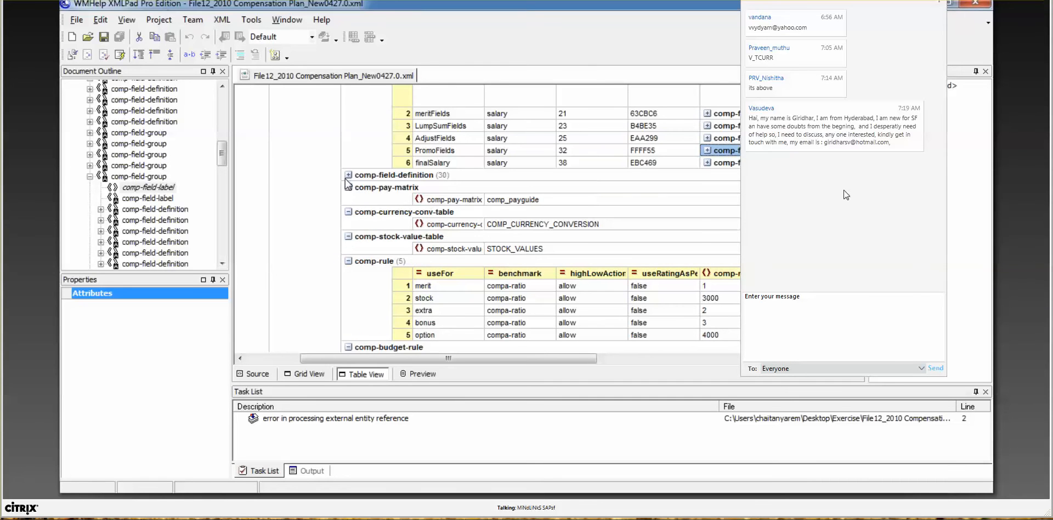
pyautogui.click(348, 175)
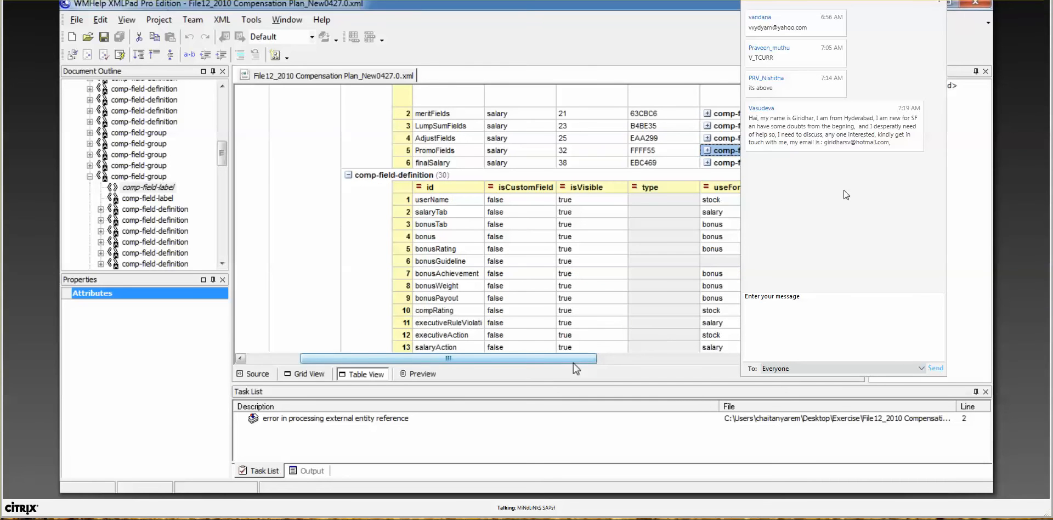
pyautogui.moveTo(573, 362); pyautogui.dragTo(622, 362)
pyautogui.scroll(5, 846, 195)
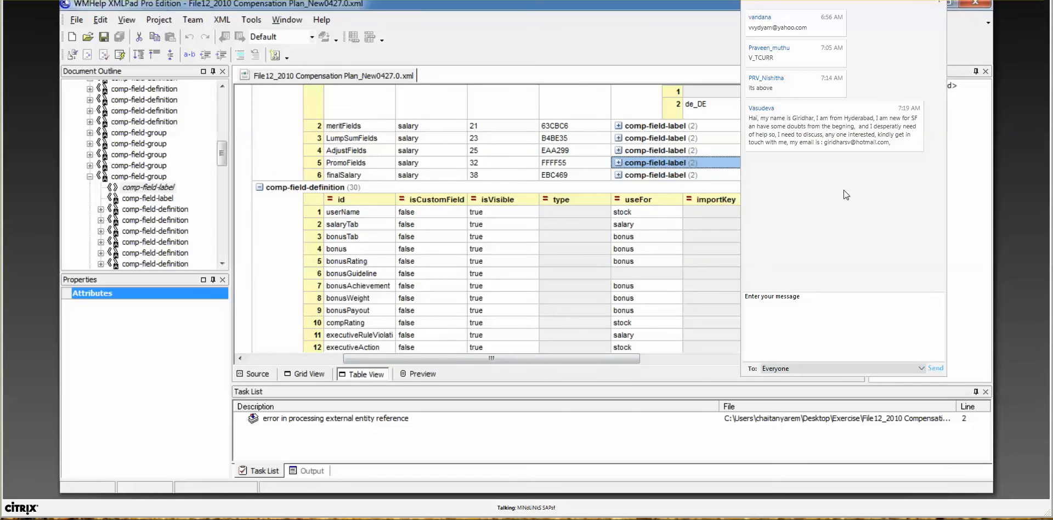
pyautogui.scroll(3, 847, 195)
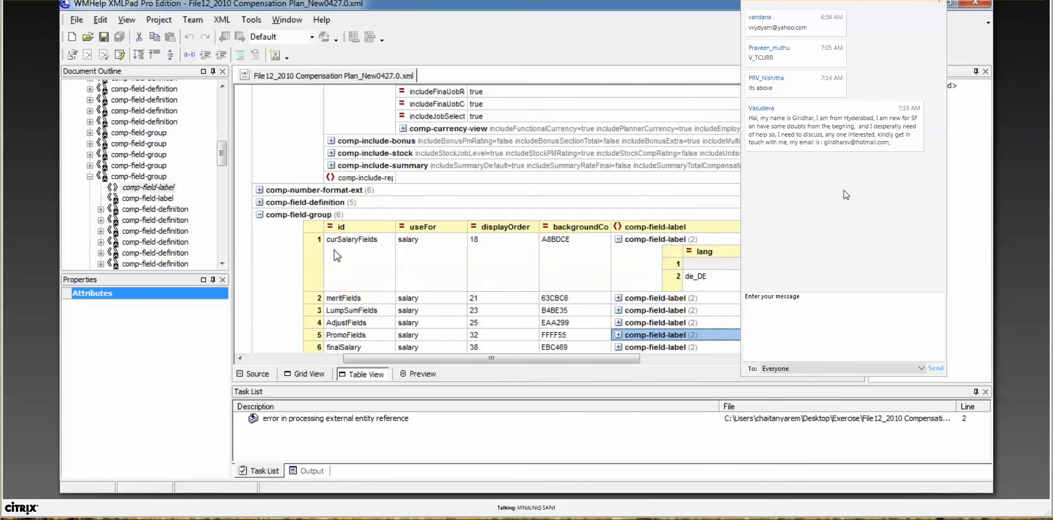
# Step: Dismiss the chat panel, select the salaryTab field definition, and show it in XML Source view
pyautogui.click(259, 202)
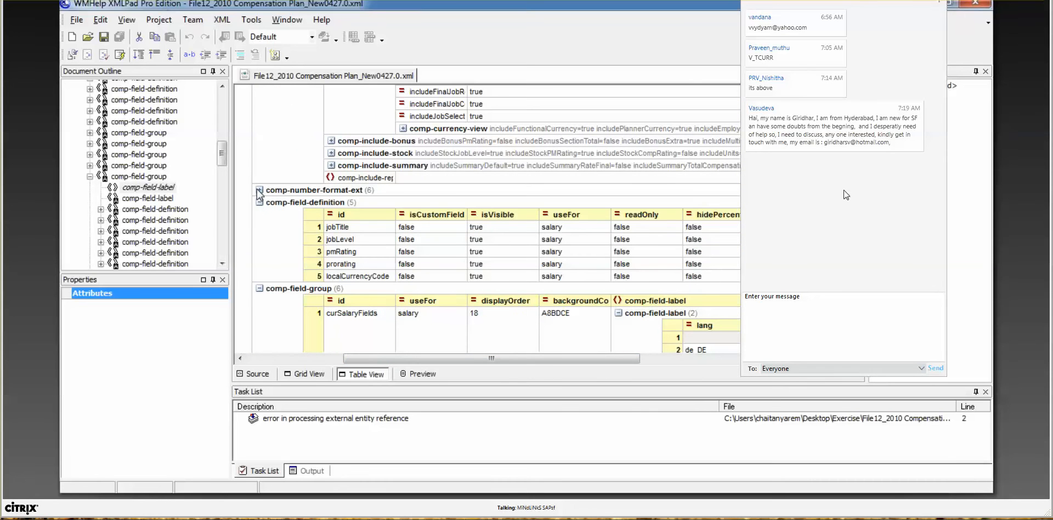
pyautogui.click(260, 190)
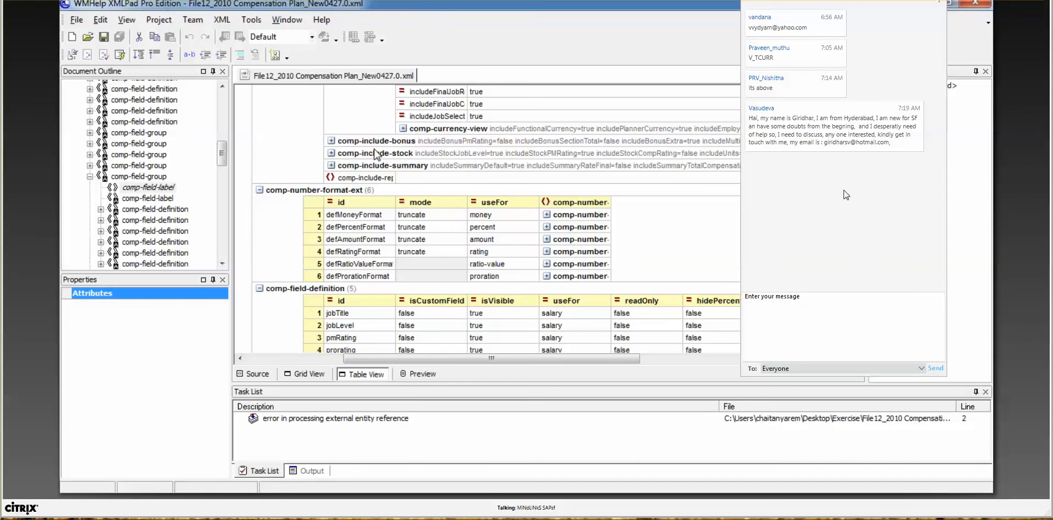
pyautogui.click(331, 141)
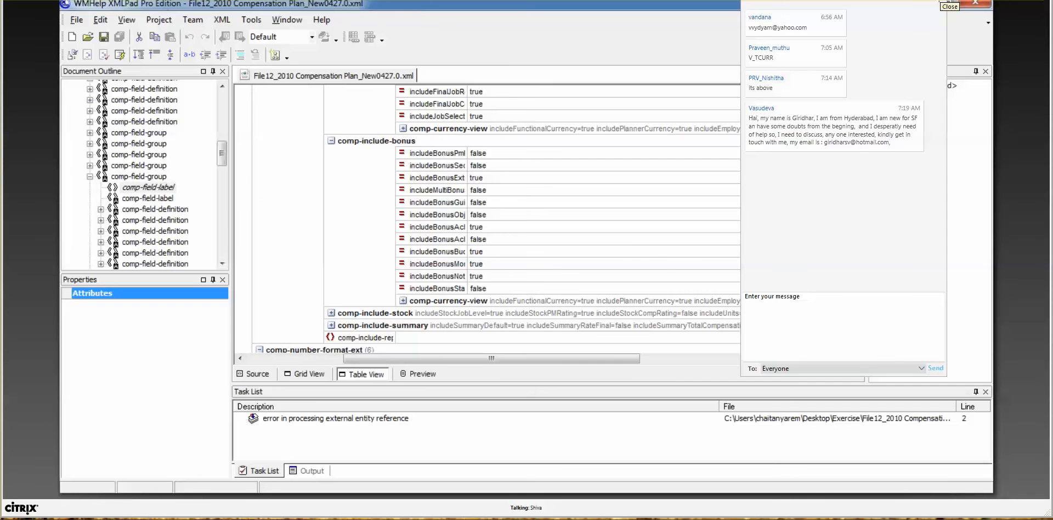
pyautogui.click(976, 3)
pyautogui.scroll(-4, 858, 189)
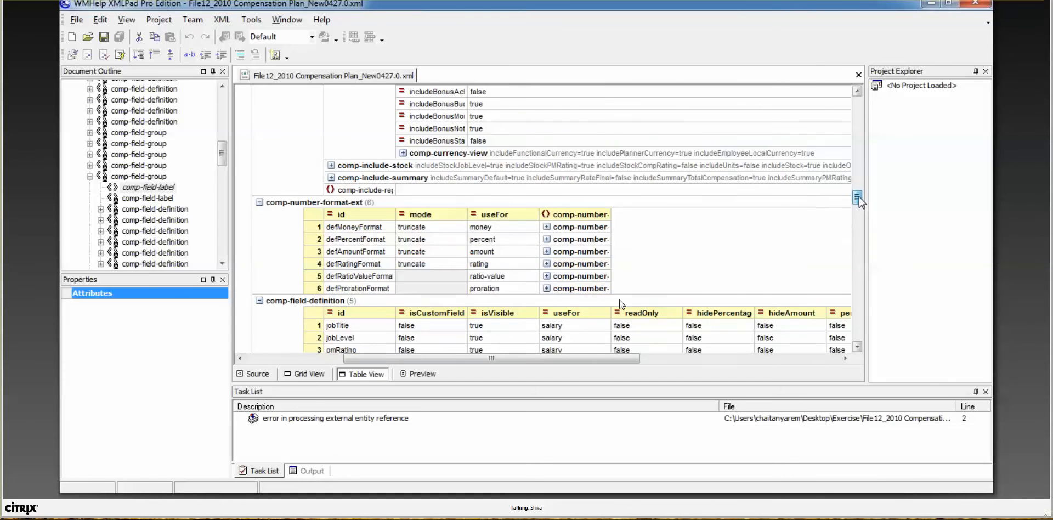
pyautogui.moveTo(859, 202); pyautogui.dragTo(859, 214)
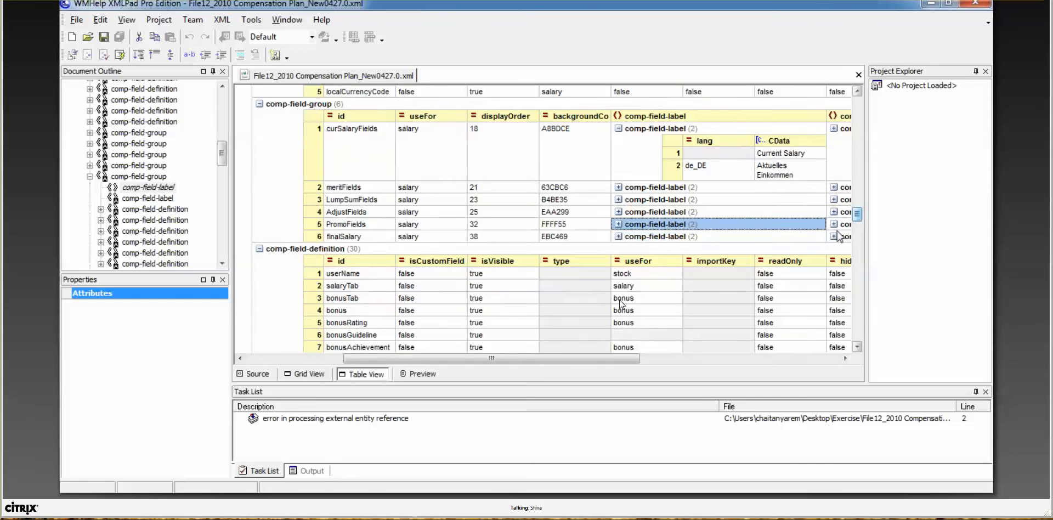
pyautogui.click(342, 285)
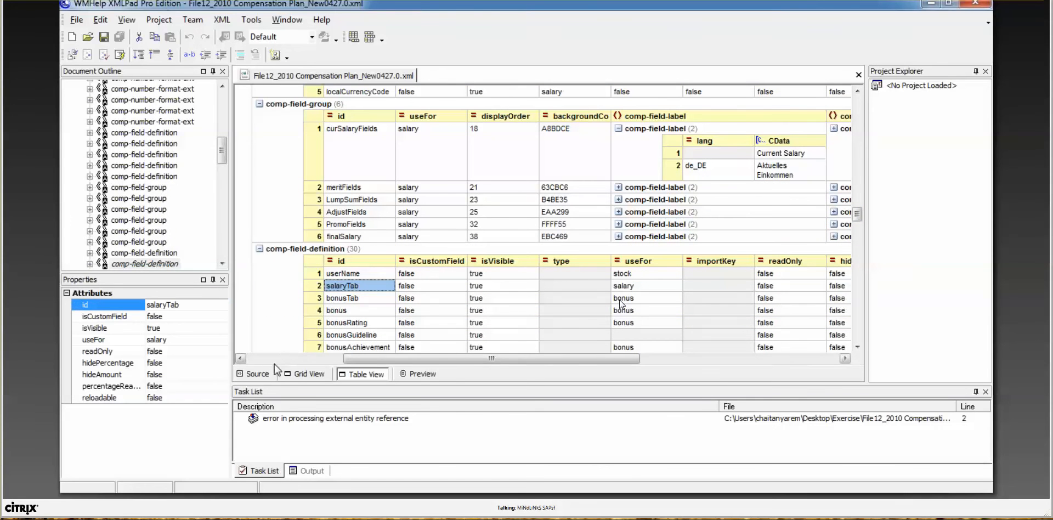
pyautogui.click(268, 375)
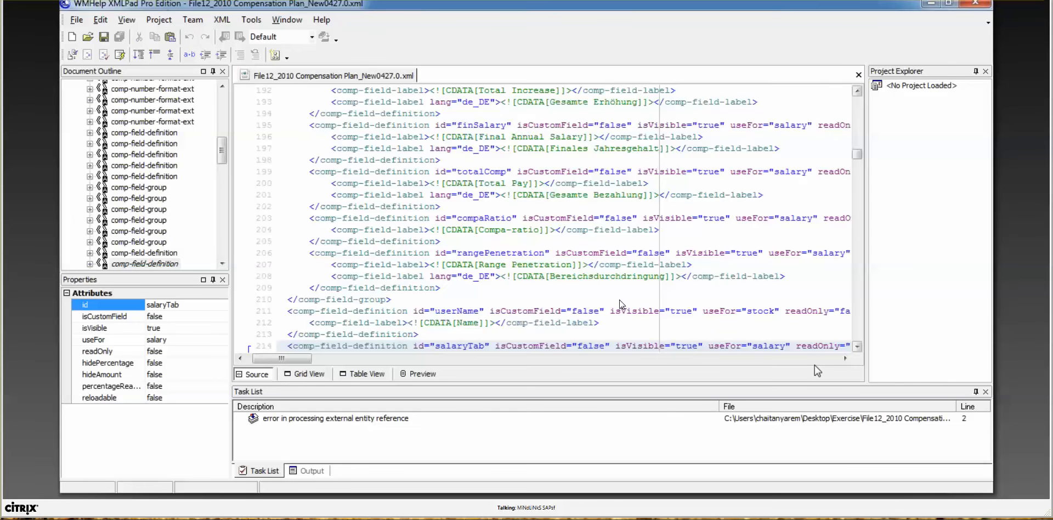
# Step: Fill salaryTab's empty fr_FR label with Salary, next to its German label Einkommen
pyautogui.click(857, 346)
pyautogui.click(856, 346)
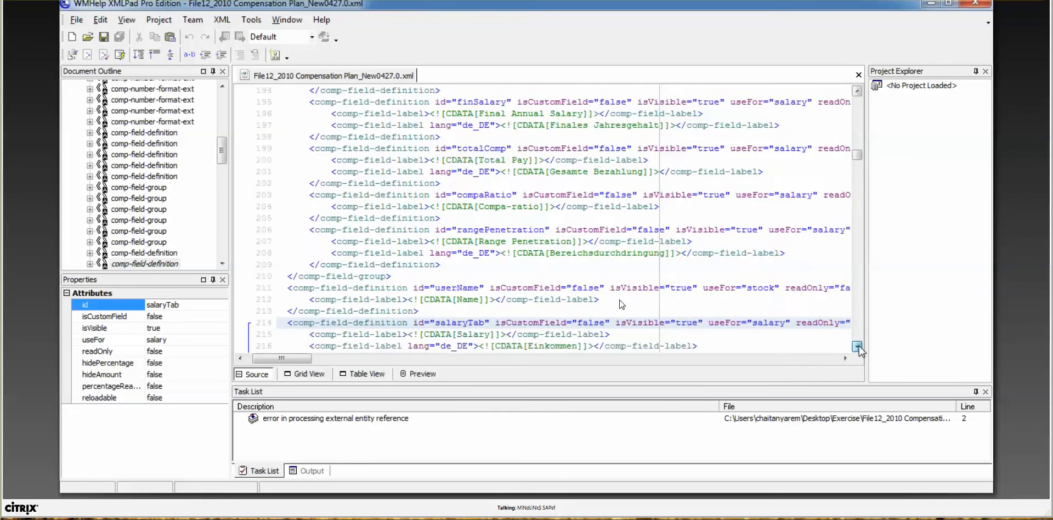
pyautogui.click(858, 347)
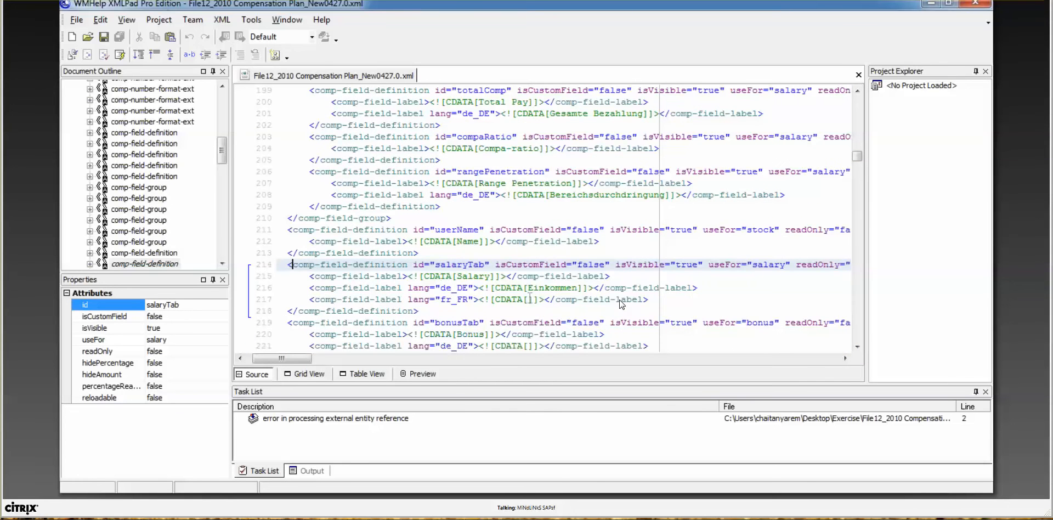
pyautogui.click(530, 299)
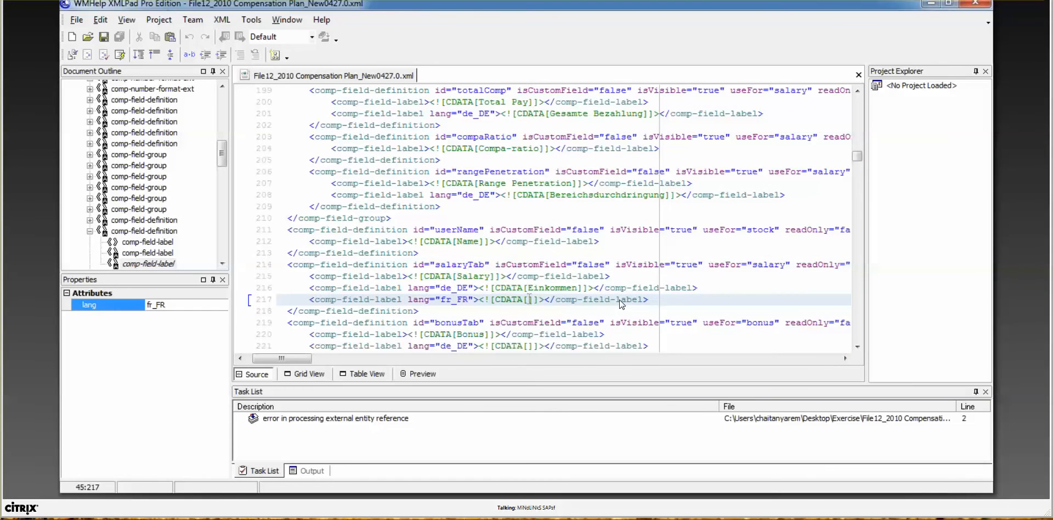
pyautogui.write('Sa')
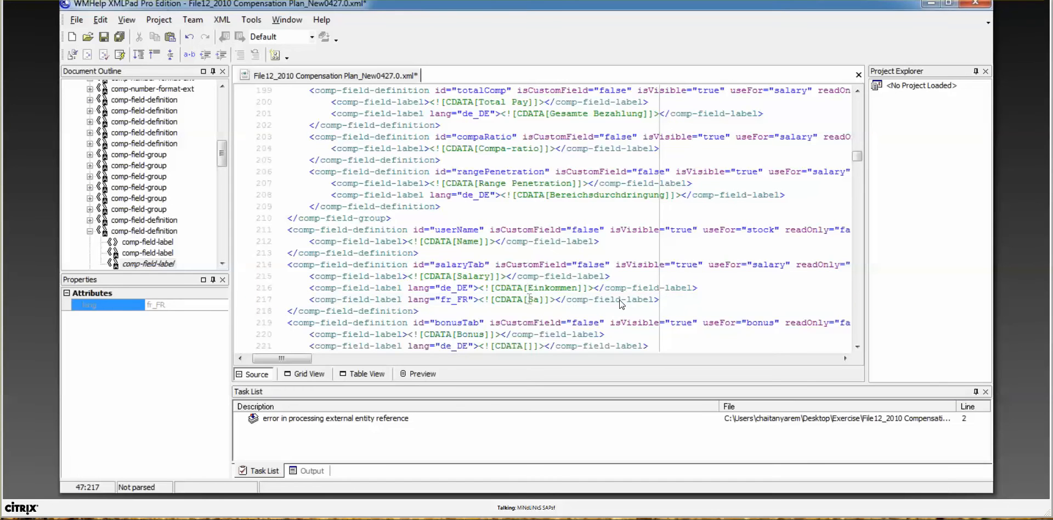
pyautogui.write('lary')
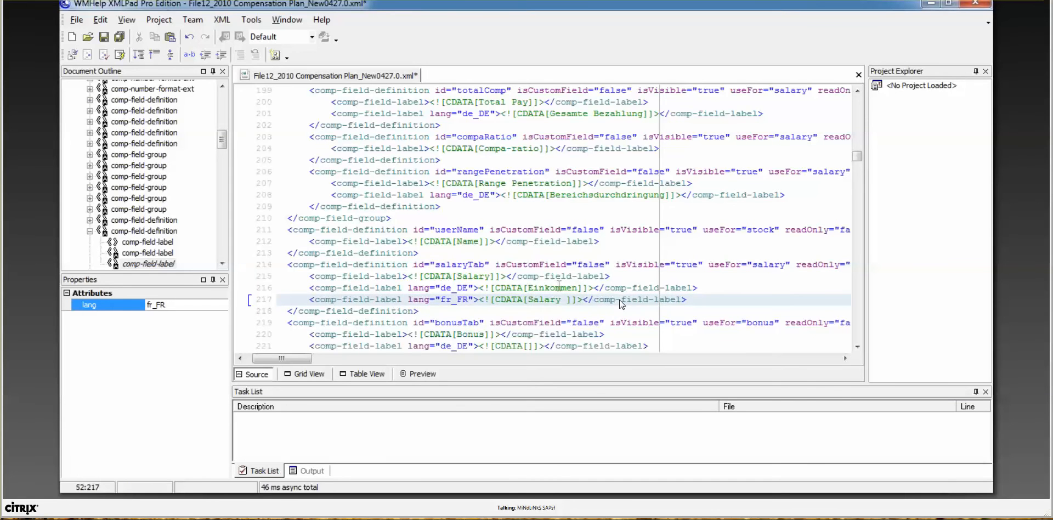
pyautogui.click(578, 287)
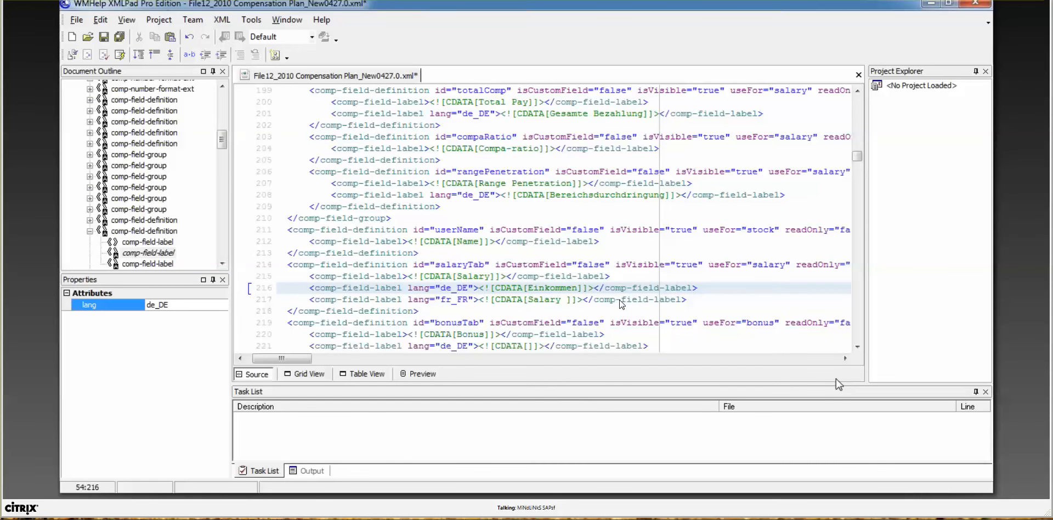
# Step: Enter Bonus as both the de_DE and fr_FR labels of bonusTab
pyautogui.click(857, 348)
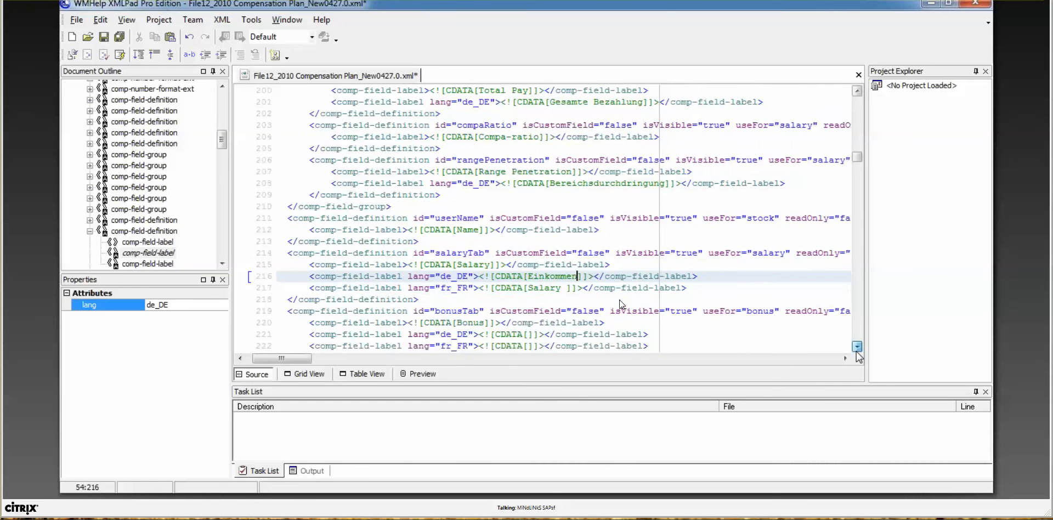
pyautogui.click(856, 347)
pyautogui.click(857, 347)
pyautogui.click(528, 311)
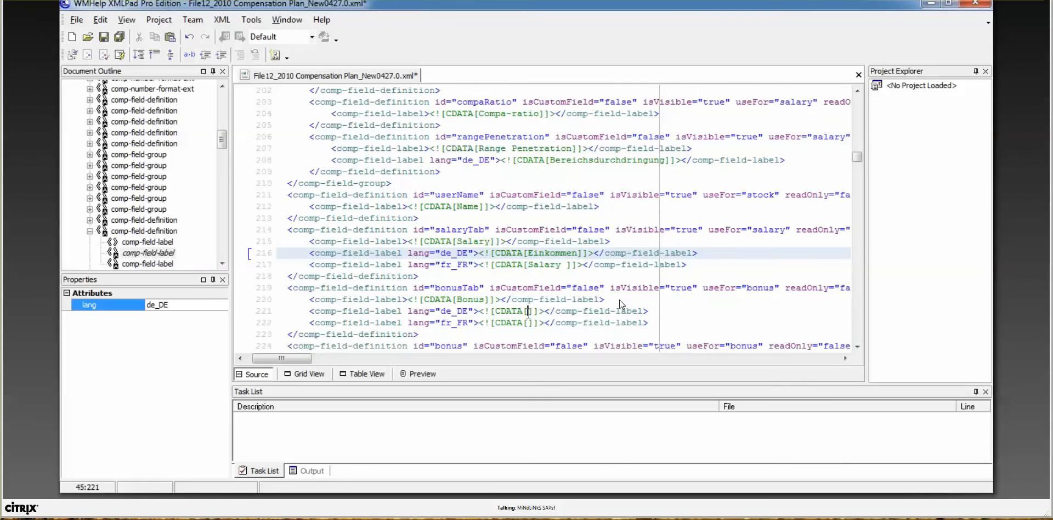
pyautogui.write('Bonus')
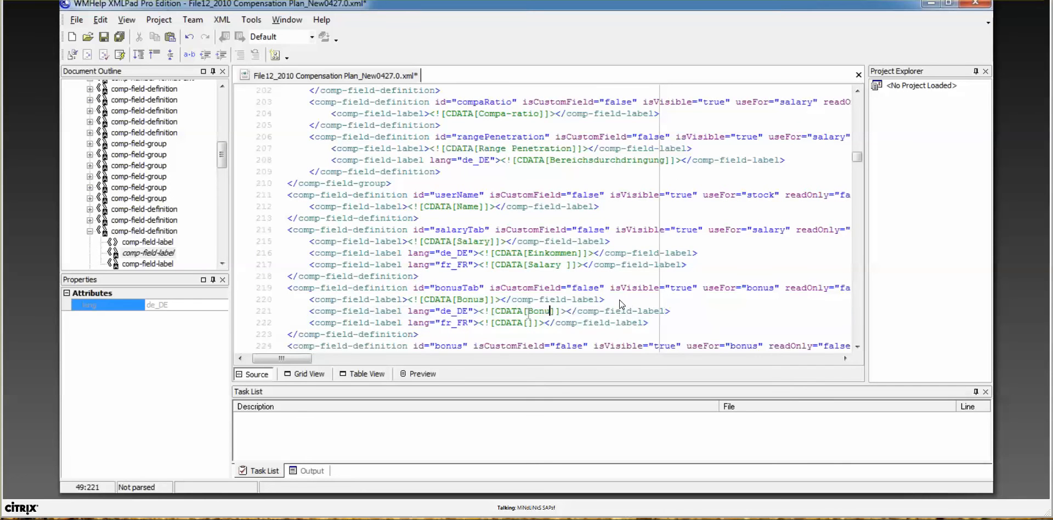
pyautogui.click(529, 323)
pyautogui.write('Bonus')
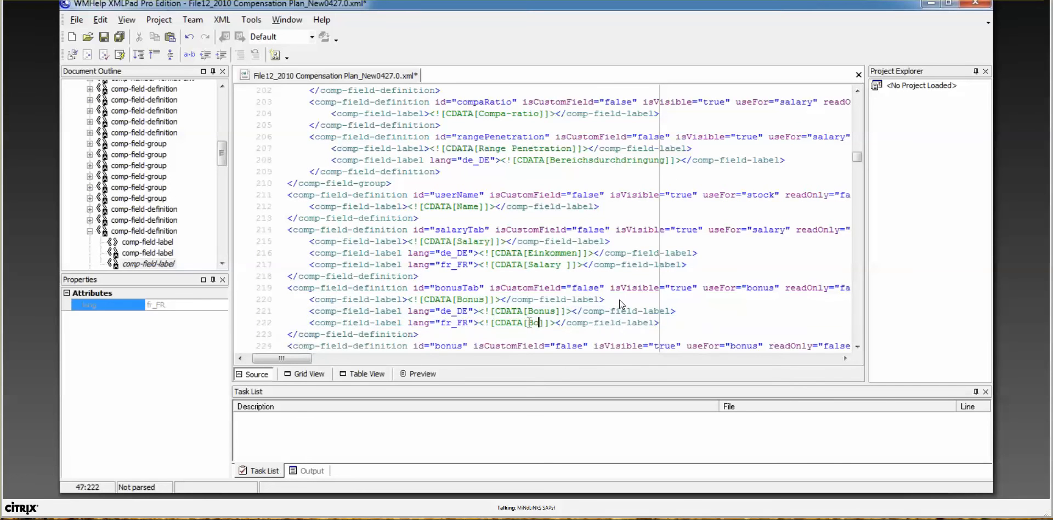
pyautogui.click(856, 347)
pyautogui.click(856, 346)
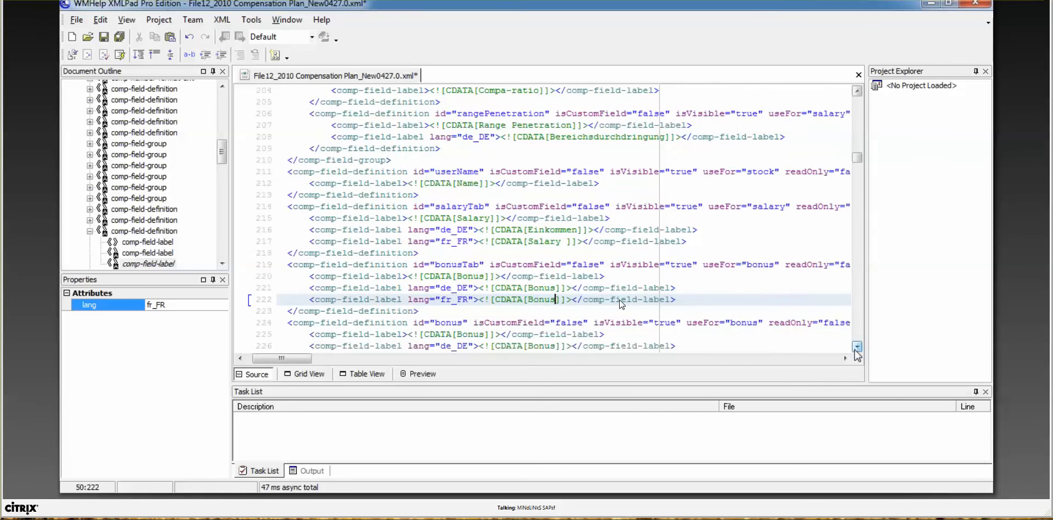
pyautogui.click(857, 347)
pyautogui.click(857, 346)
pyautogui.click(857, 347)
pyautogui.click(857, 346)
pyautogui.click(856, 347)
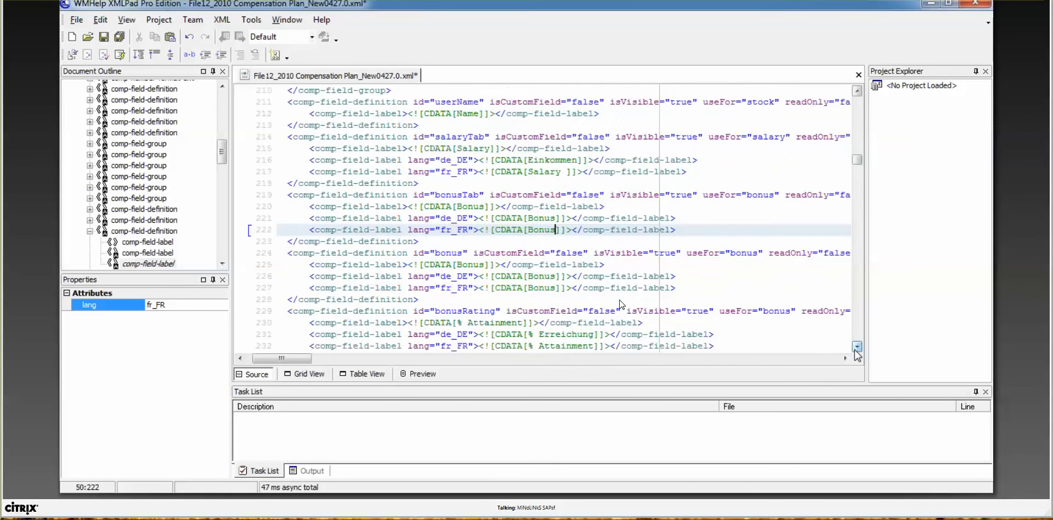
pyautogui.click(857, 347)
pyautogui.click(857, 346)
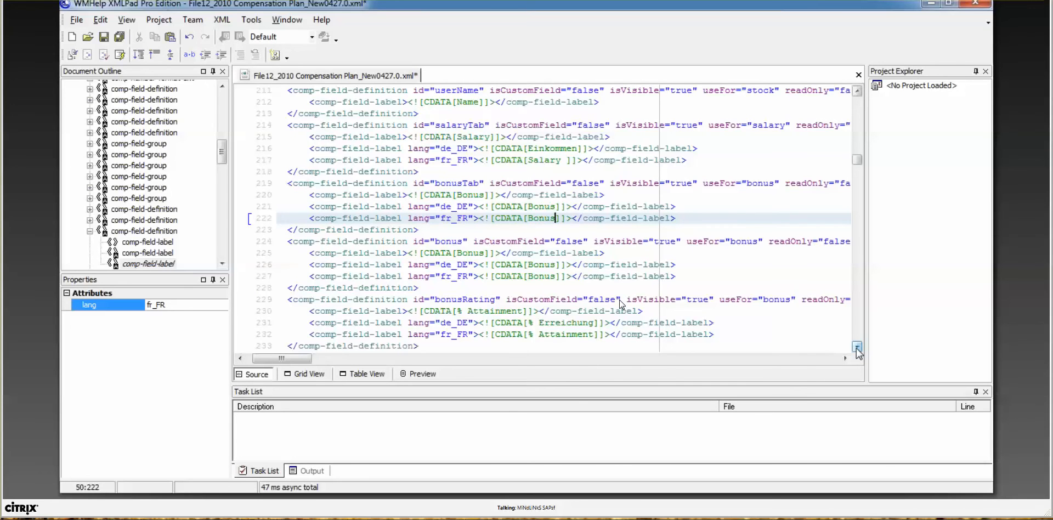
pyautogui.click(857, 347)
pyautogui.click(857, 347)
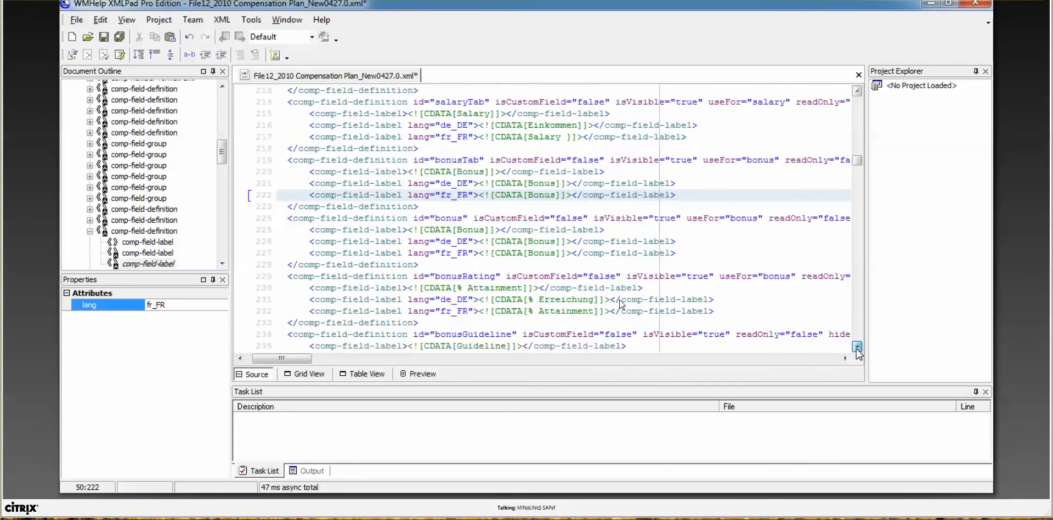
# Step: Scroll down to stockTab, type Stock into its de_DE and fr_FR labels, and return to SuccessFactors
pyautogui.scroll(-2, 857, 346)
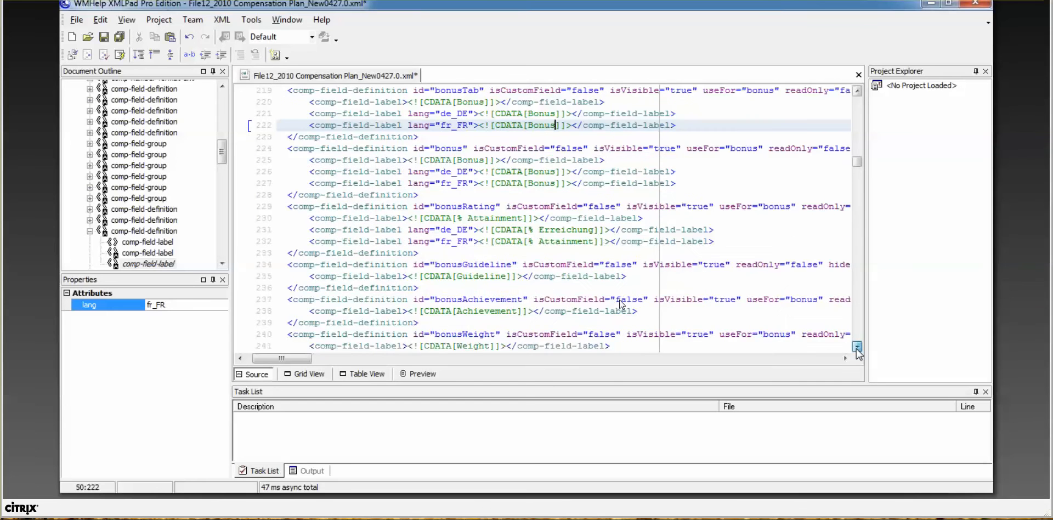
pyautogui.scroll(-2, 856, 347)
pyautogui.scroll(-5, 857, 351)
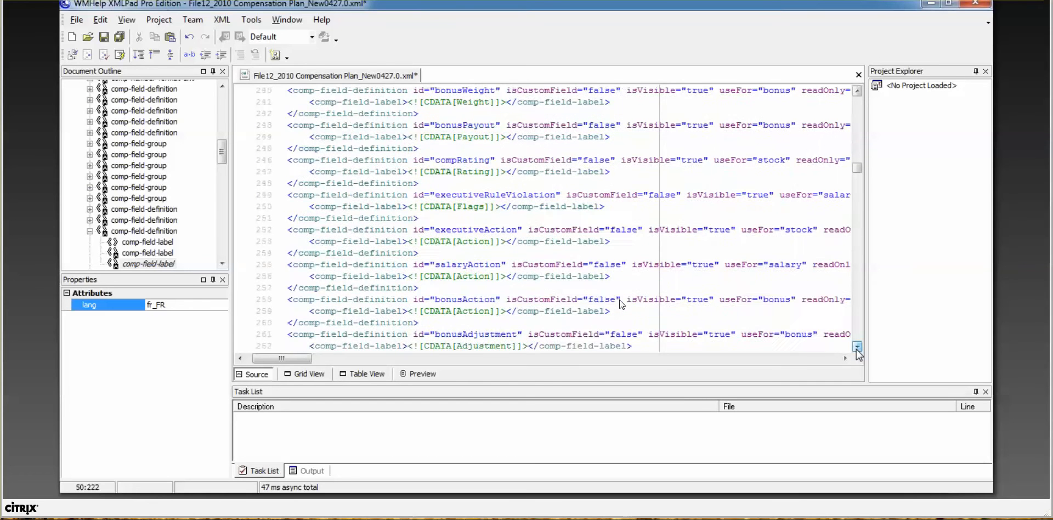
pyautogui.scroll(-3, 857, 351)
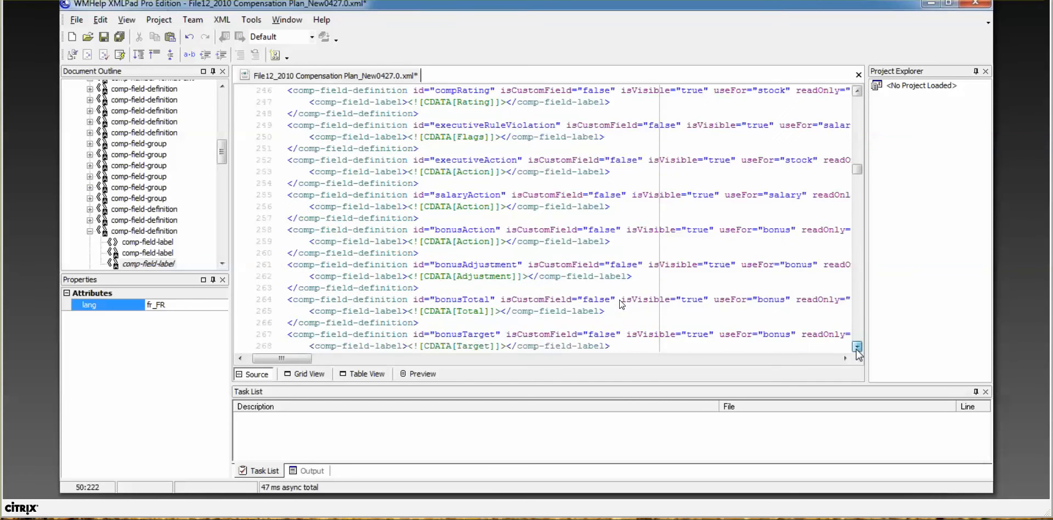
pyautogui.scroll(-3, 856, 351)
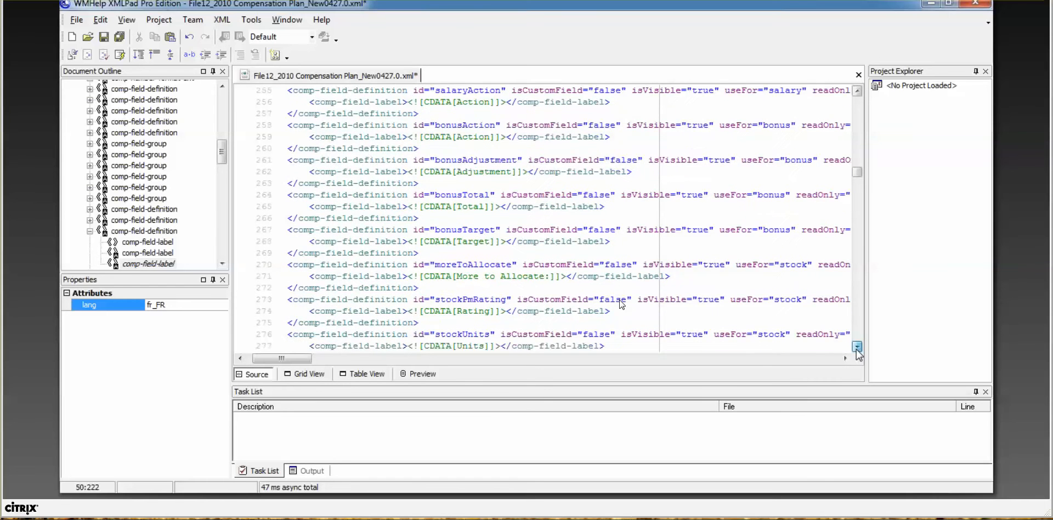
pyautogui.scroll(-1, 857, 351)
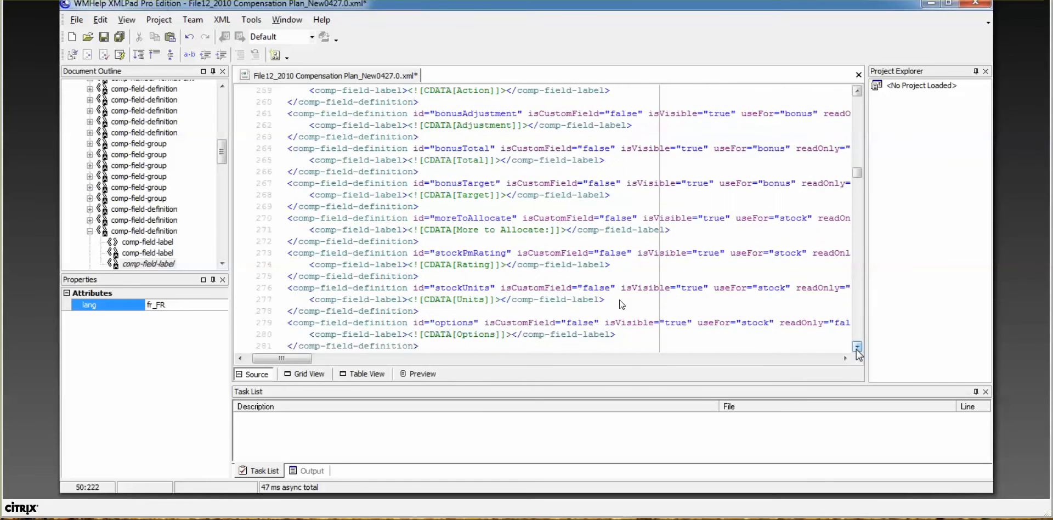
pyautogui.scroll(-1, 857, 351)
pyautogui.scroll(-2, 857, 351)
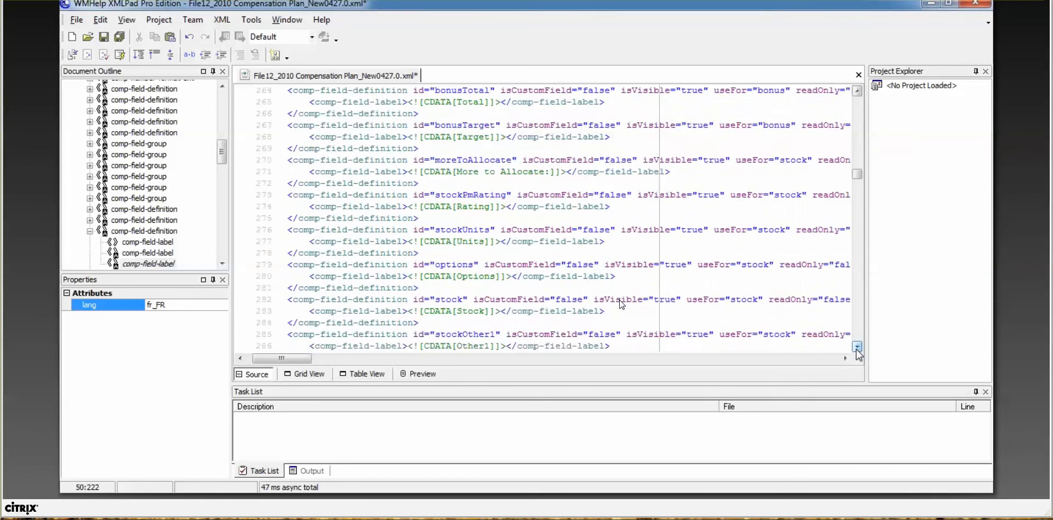
pyautogui.scroll(-3, 856, 351)
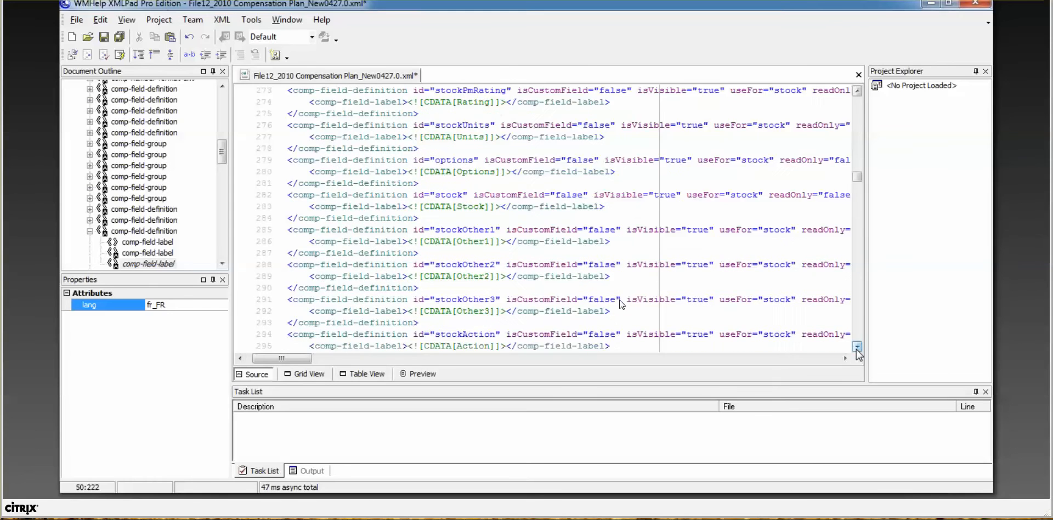
pyautogui.scroll(-3, 857, 350)
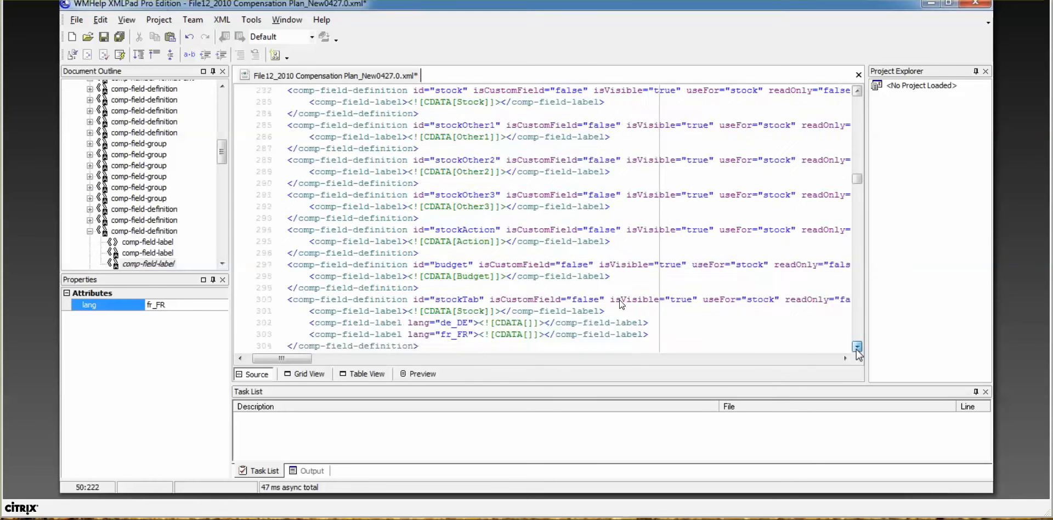
pyautogui.scroll(-1, 856, 351)
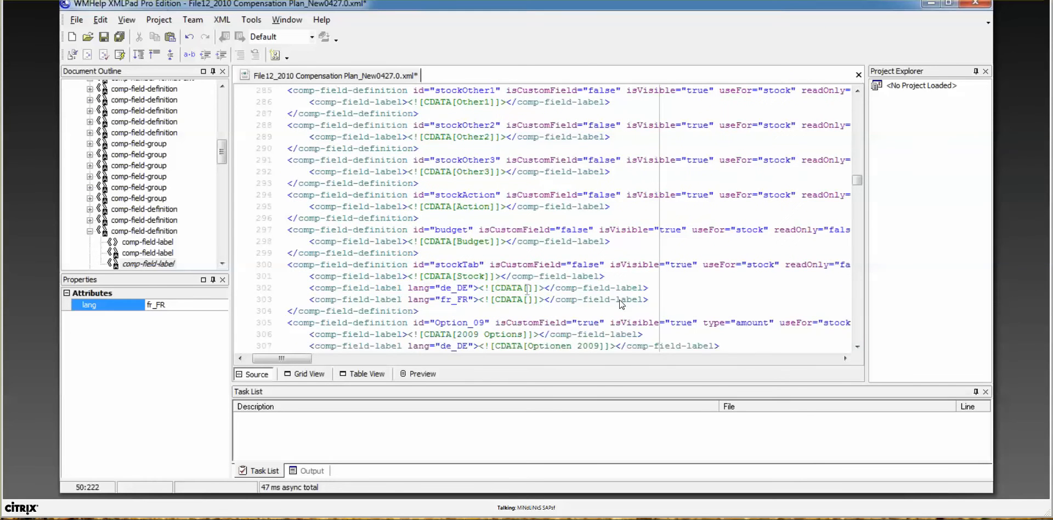
pyautogui.click(528, 288)
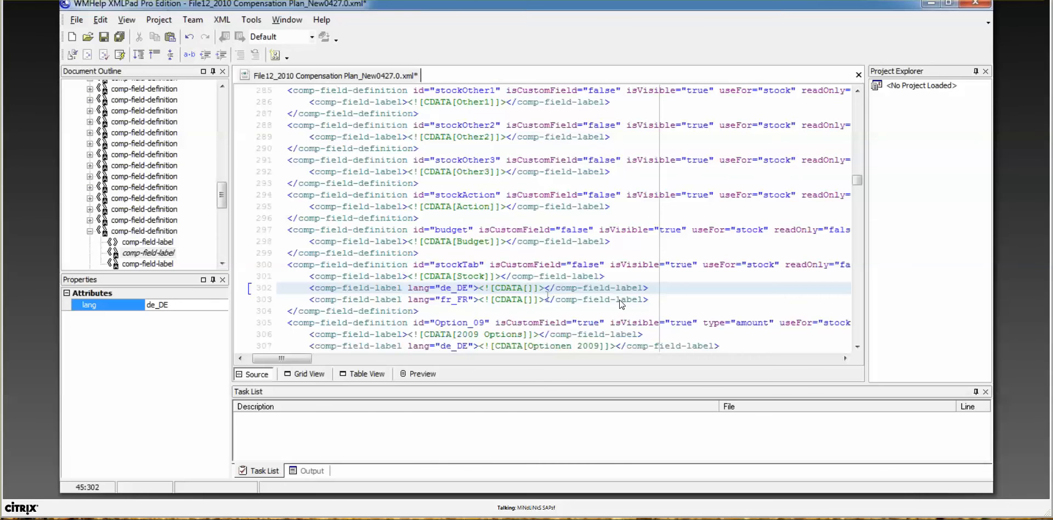
pyautogui.write('Stock')
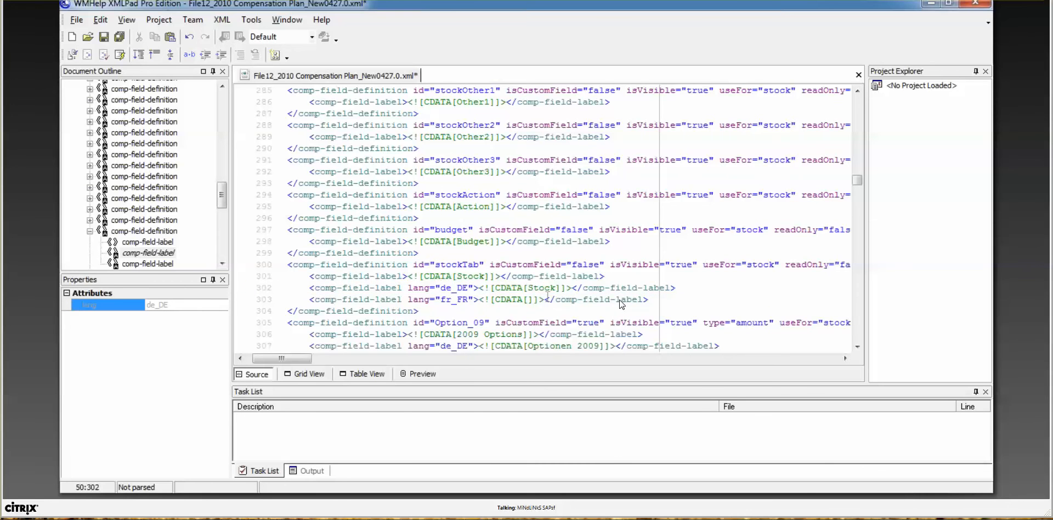
pyautogui.click(529, 299)
pyautogui.write('St')
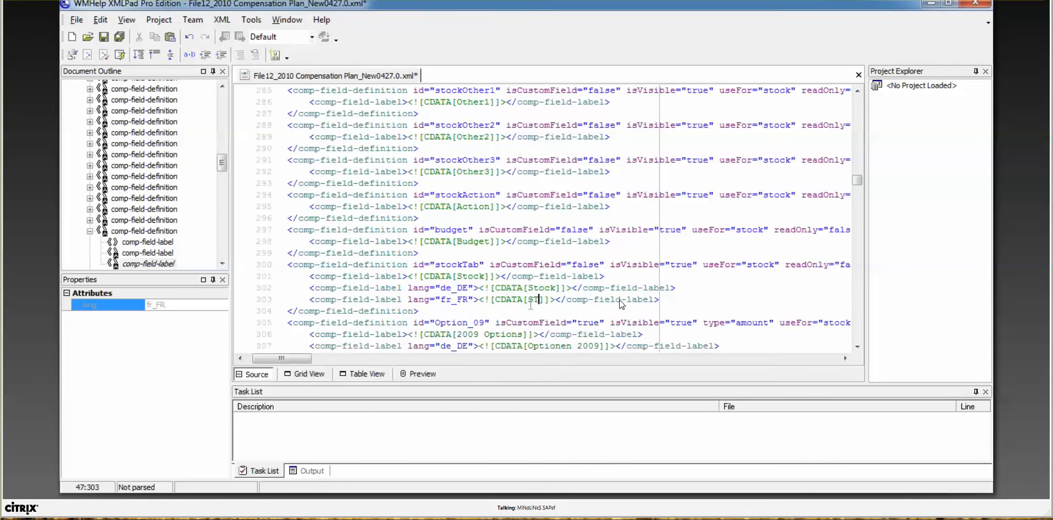
pyautogui.write('ock')
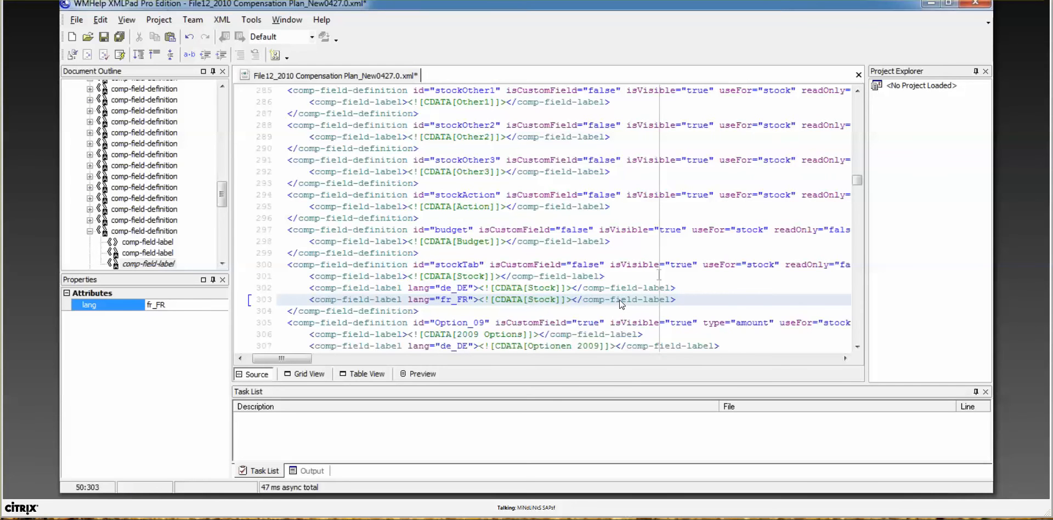
pyautogui.click(857, 347)
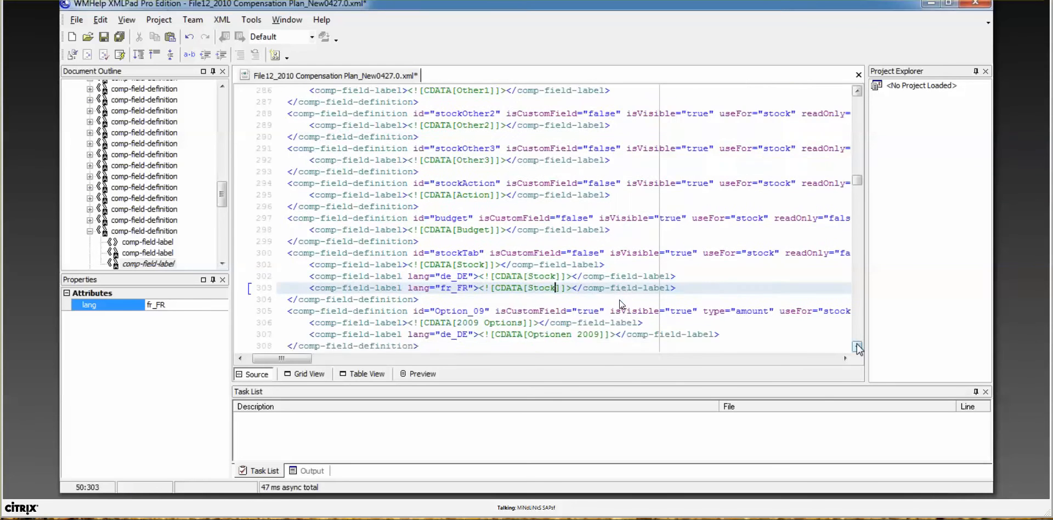
pyautogui.click(858, 347)
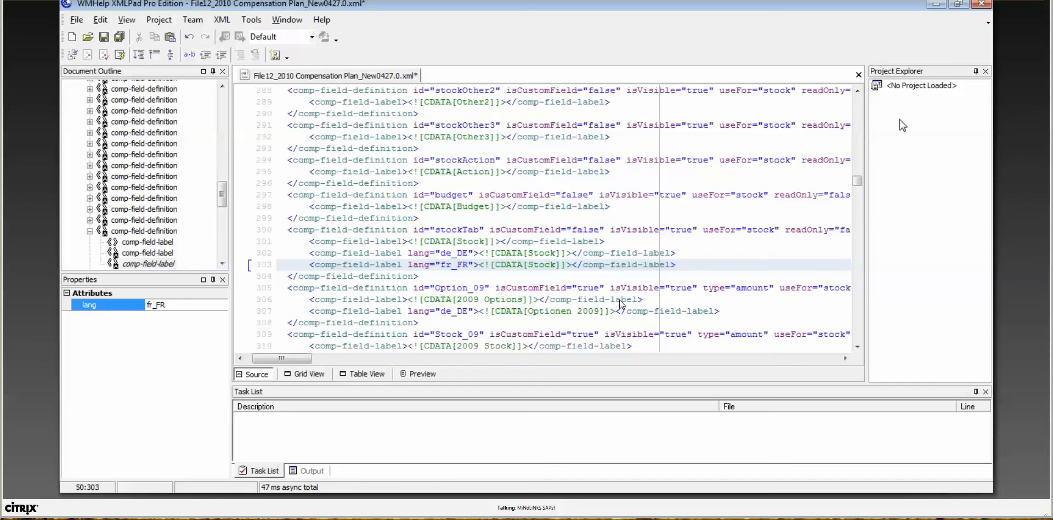
pyautogui.hotkey('alt', 'Tab')
# Step: Name the template 2015_July_Compensation, choose the edited XML file and upload it
pyautogui.click(510, 211)
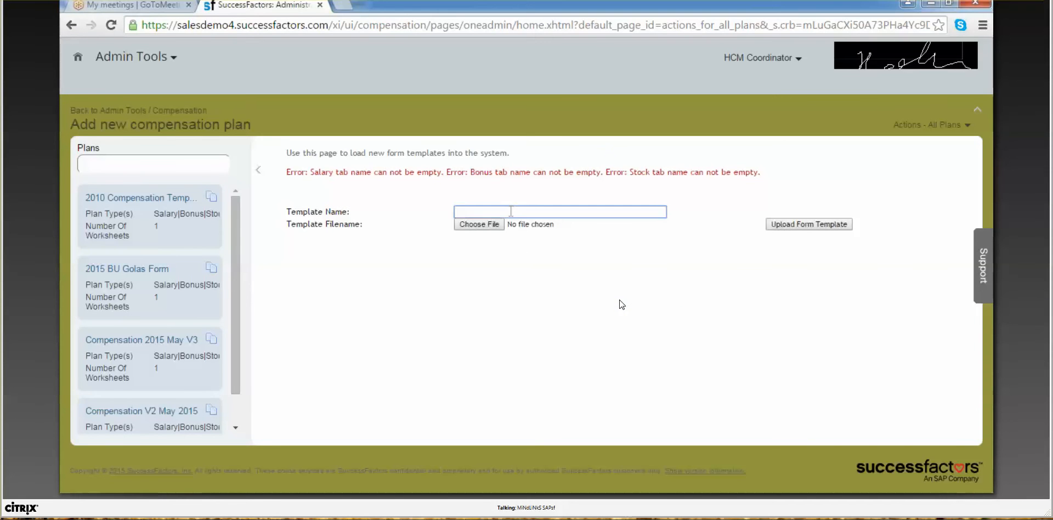
pyautogui.write('2015_')
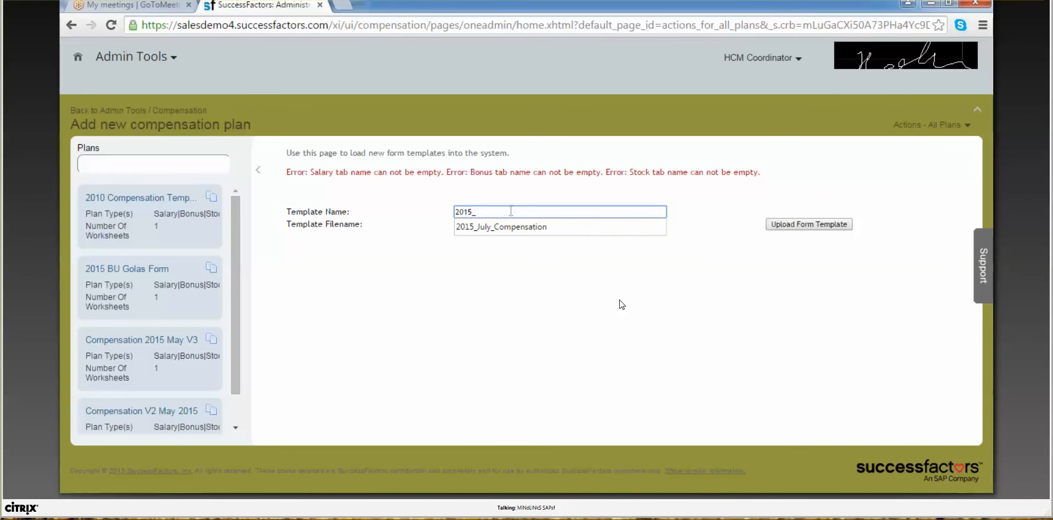
pyautogui.click(513, 227)
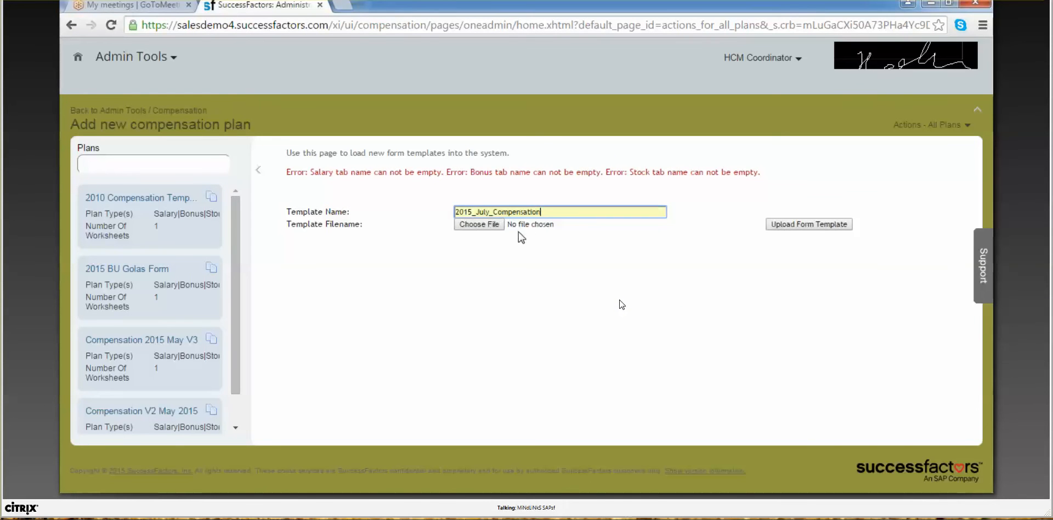
pyautogui.click(900, 118)
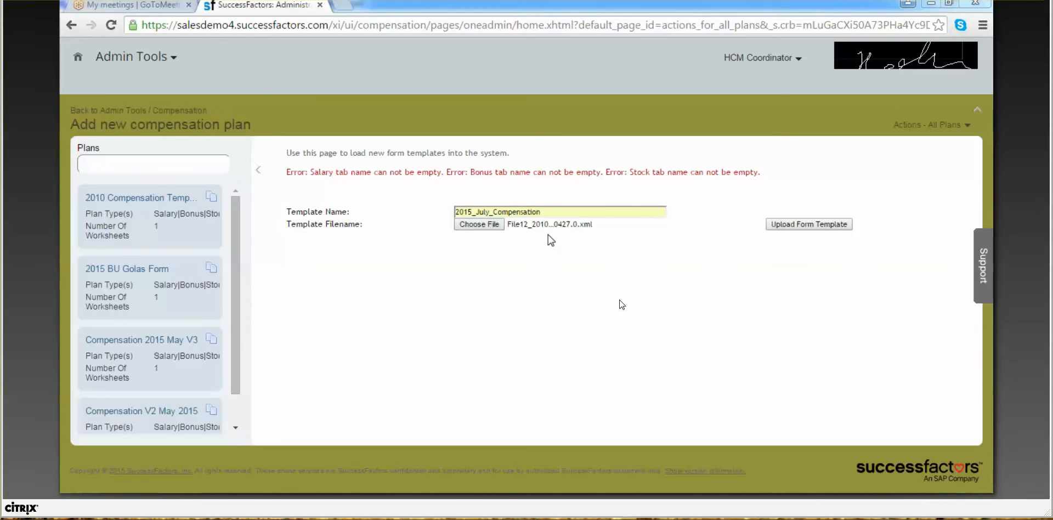
pyautogui.click(769, 226)
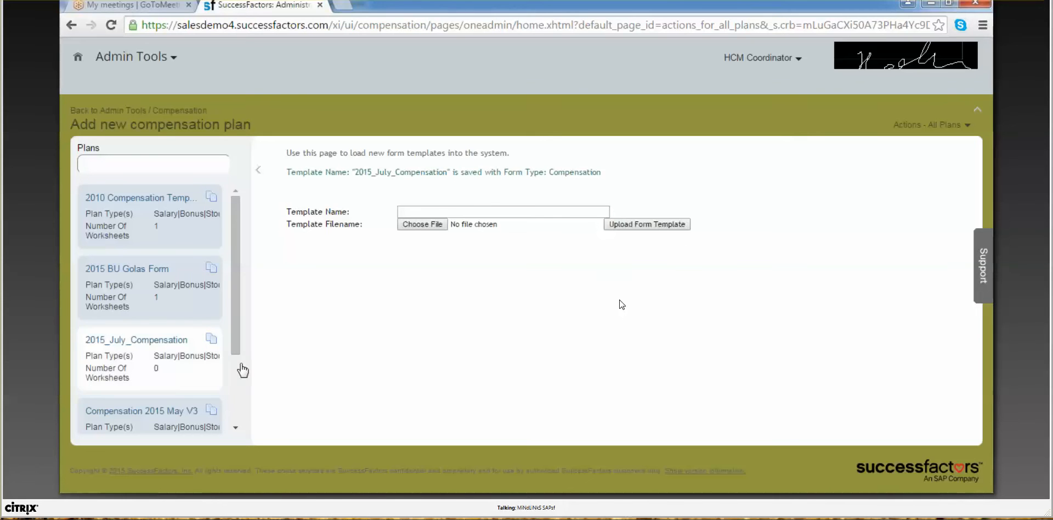
# Step: Open the 2015_July_Compensation plan and go to its Plan Setup settings
pyautogui.click(144, 373)
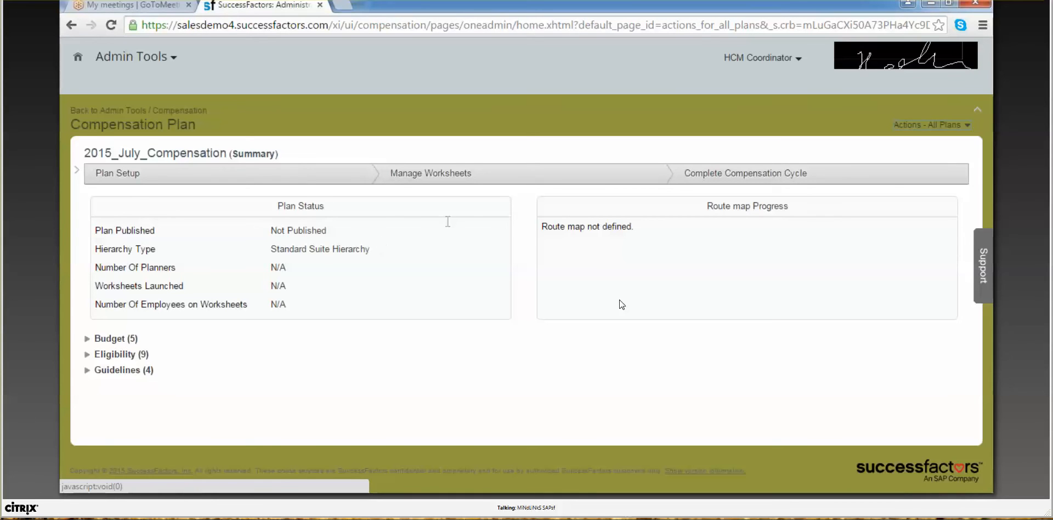
pyautogui.click(78, 171)
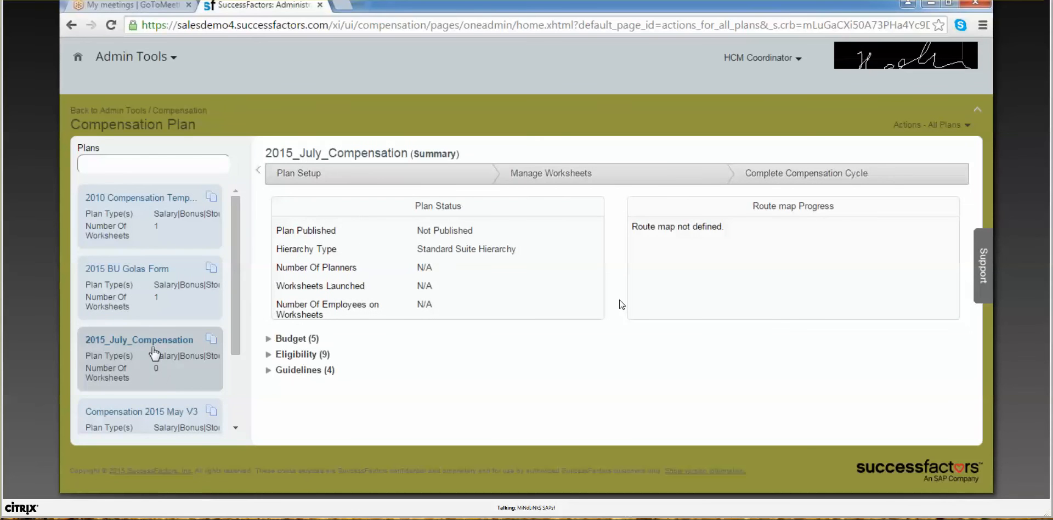
pyautogui.click(284, 175)
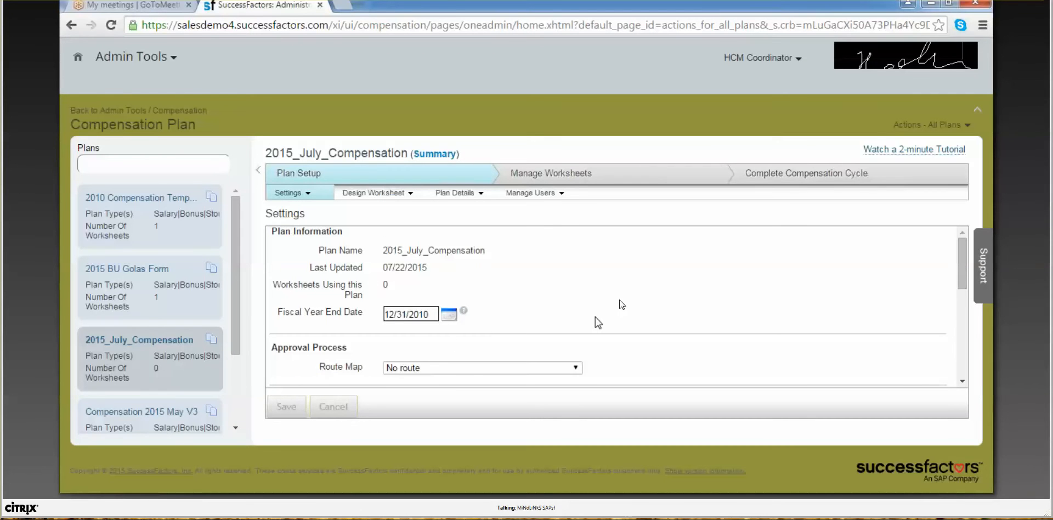
# Step: Choose Compensation Route Map as the route and Currency_Conversion as the exchange rate table
pyautogui.scroll(-2, 596, 317)
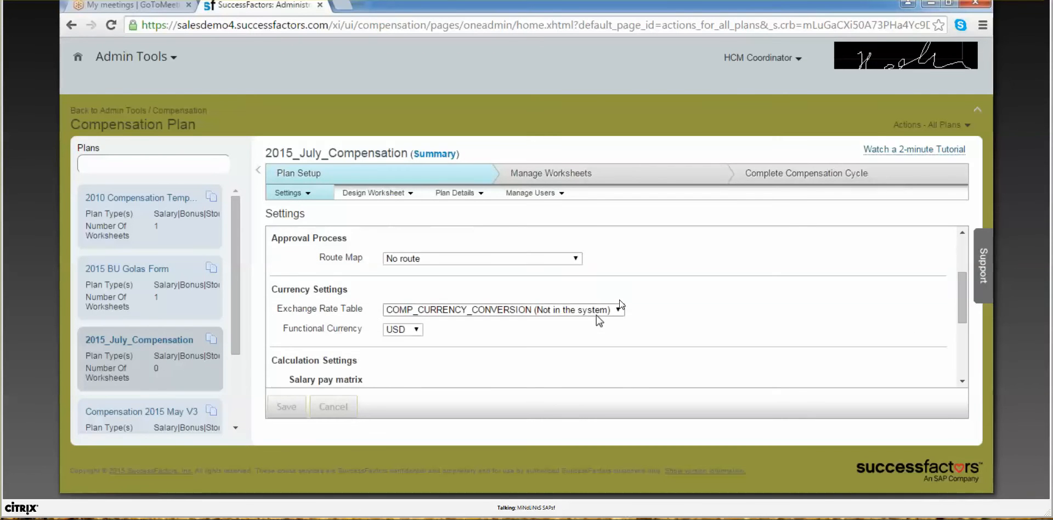
pyautogui.click(574, 259)
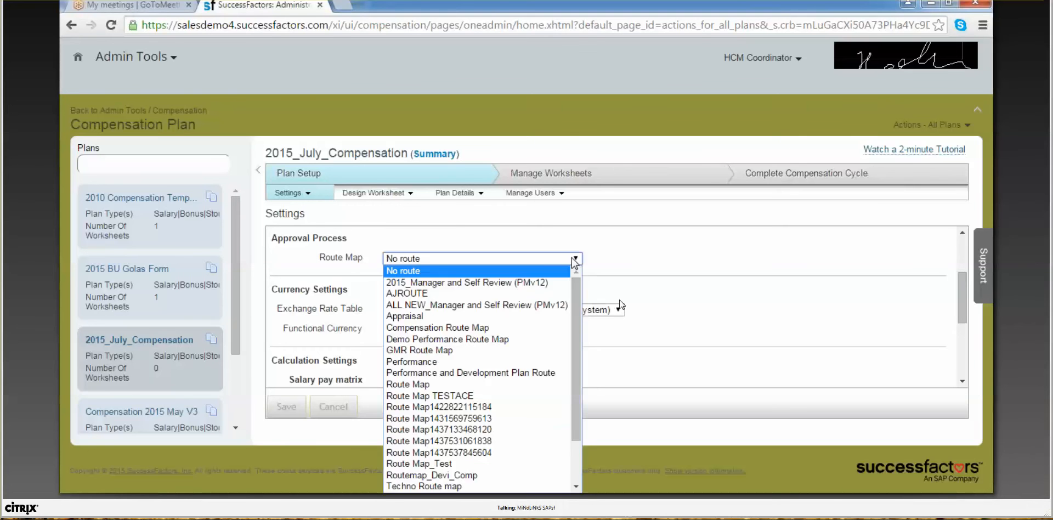
pyautogui.moveTo(570, 314)
pyautogui.mouseDown()
pyautogui.moveTo(578, 379)
pyautogui.moveTo(574, 326)
pyautogui.mouseUp()
pyautogui.click(507, 318)
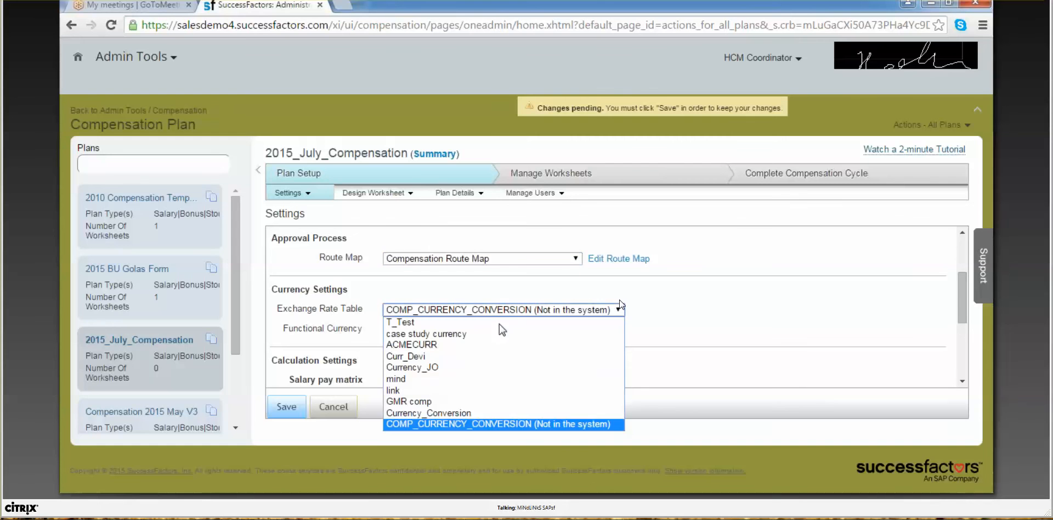
pyautogui.click(460, 412)
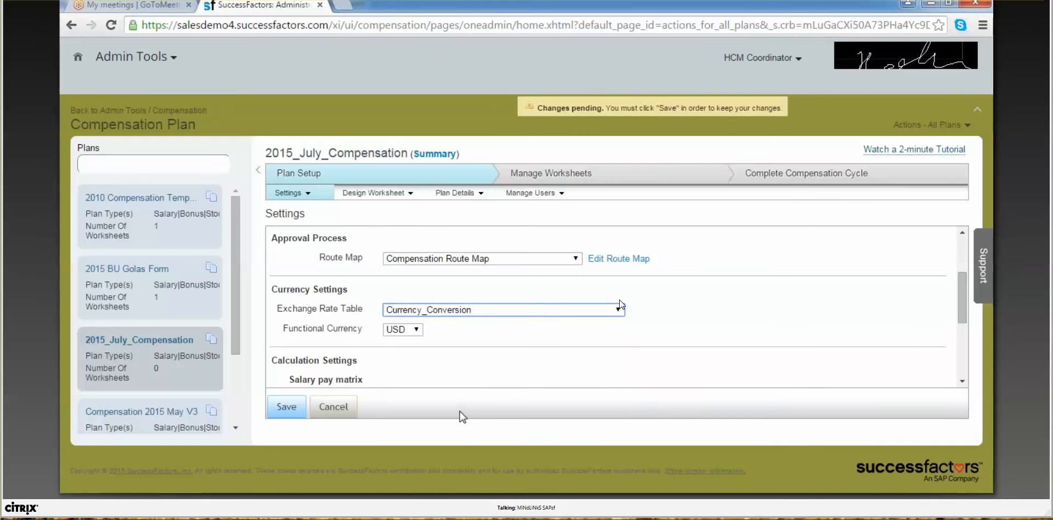
# Step: Set the salary pay matrix to Comp_Payguide, save the settings, and start Create Worksheets
pyautogui.scroll(-4, 466, 379)
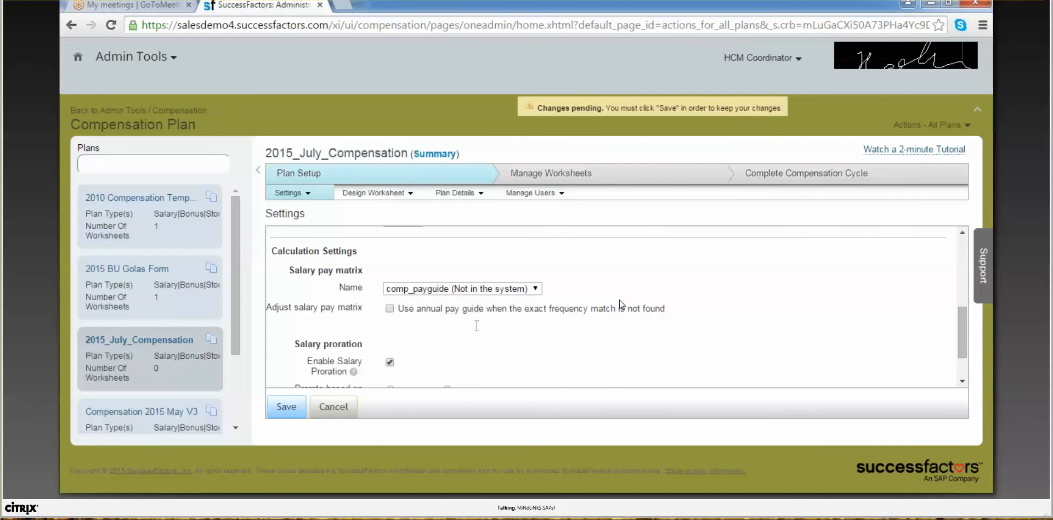
pyautogui.click(475, 289)
pyautogui.click(440, 345)
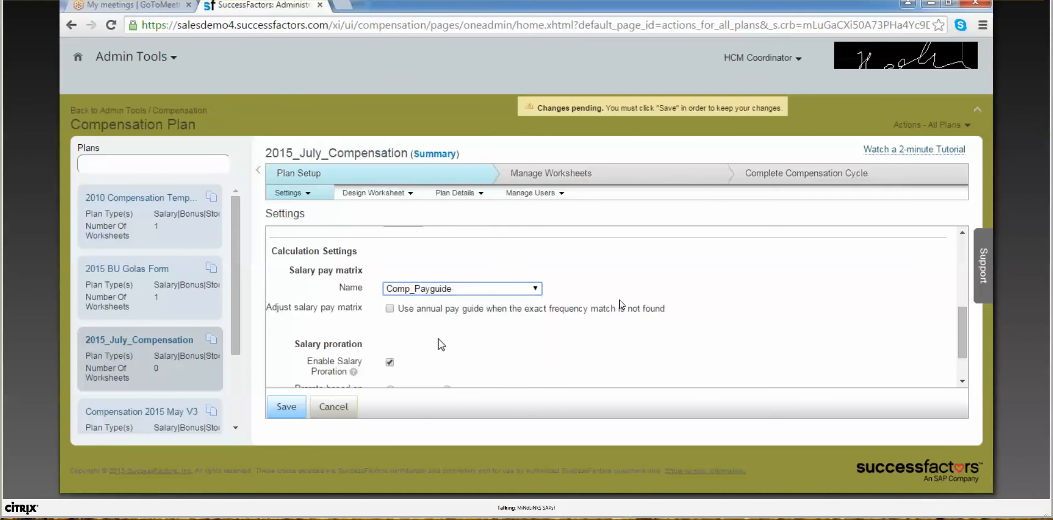
pyautogui.scroll(-1, 440, 340)
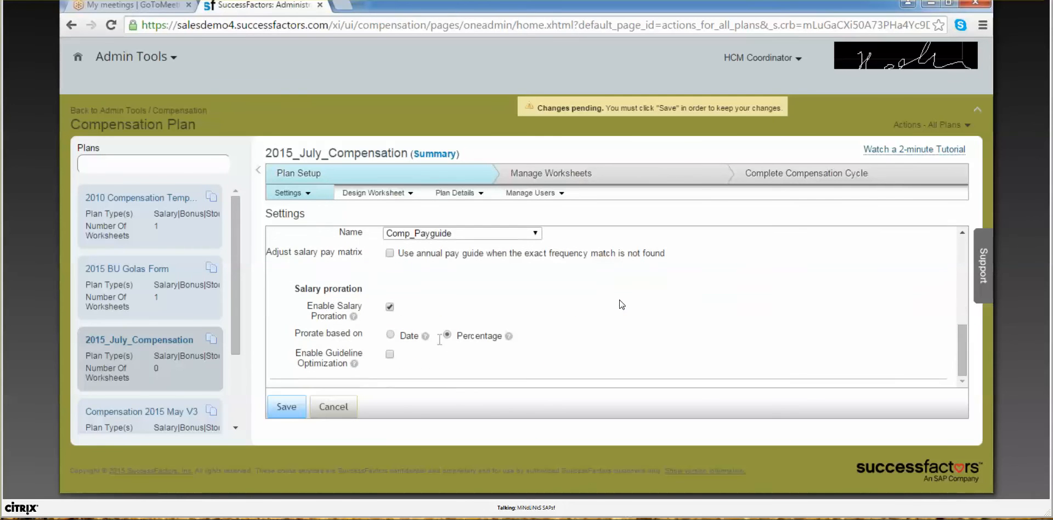
pyautogui.click(295, 406)
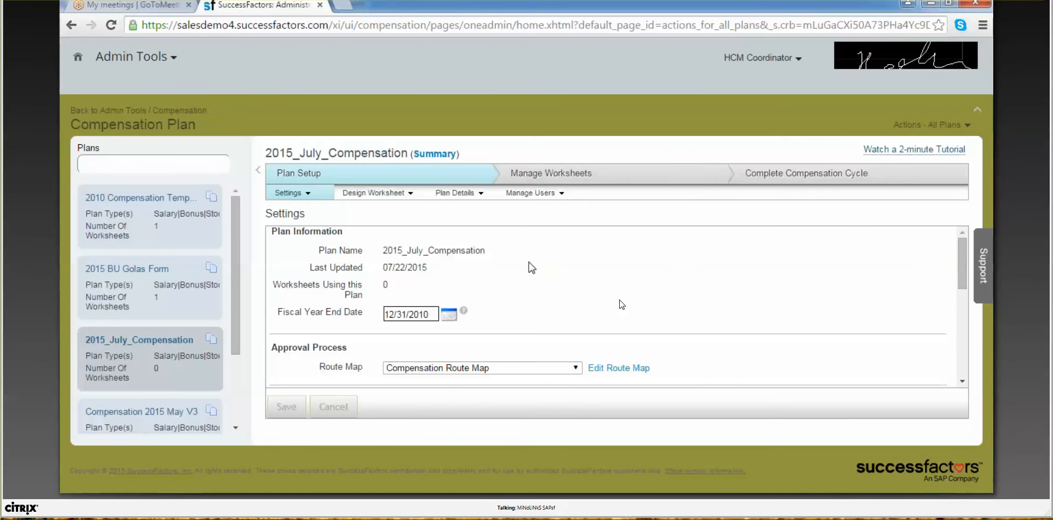
pyautogui.click(350, 310)
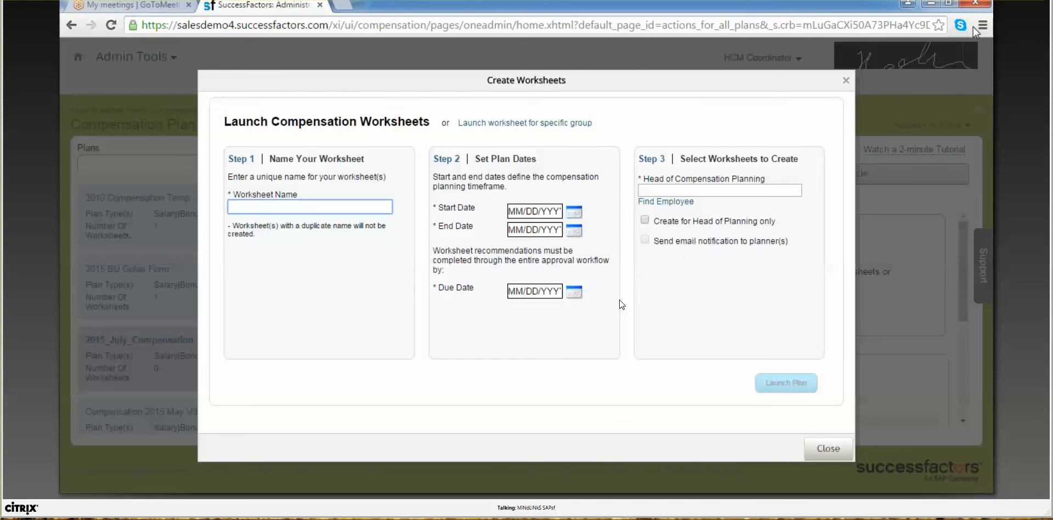
# Step: Name the worksheets 2015_July_Compensation_V01
pyautogui.click(357, 201)
pyautogui.write('2015 ')
pyautogui.write('C')
pyautogui.press('BackSpace')
pyautogui.press('BackSpace')
pyautogui.write('_July_Compens')
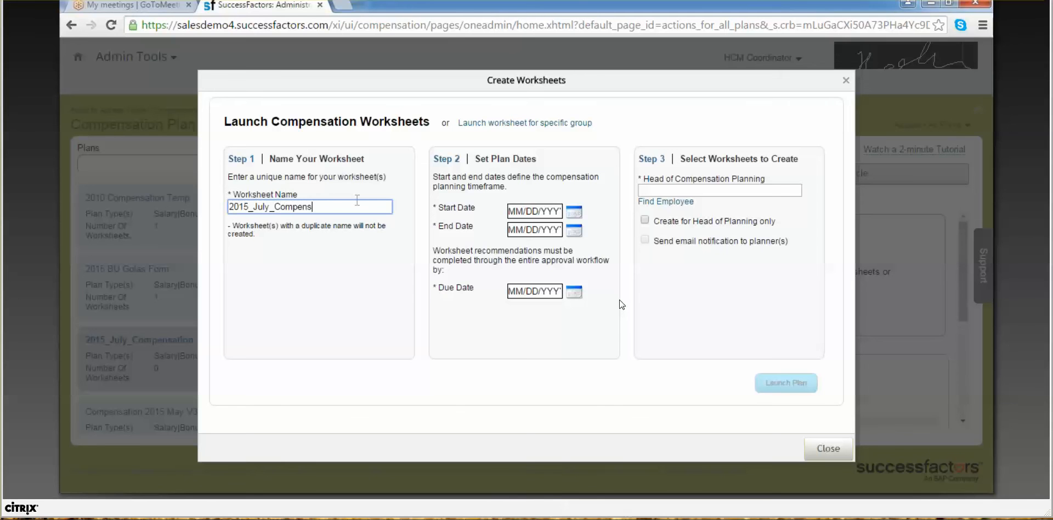
pyautogui.write('ation_V01')
# Step: Enter plan start 01/01/2010, end 12/31/2010 and due date 01/01/2011
pyautogui.click(549, 211)
pyautogui.write('01')
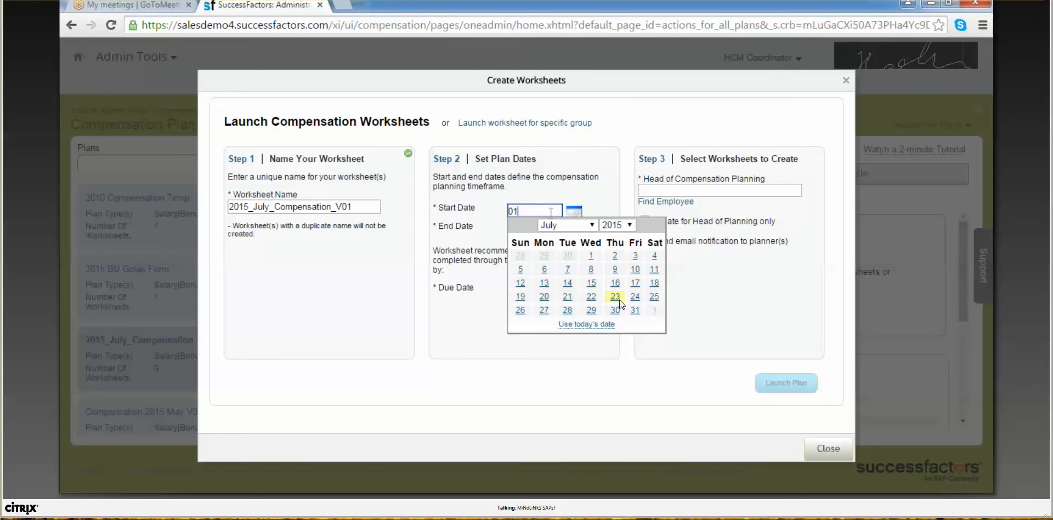
pyautogui.write('/01/2010')
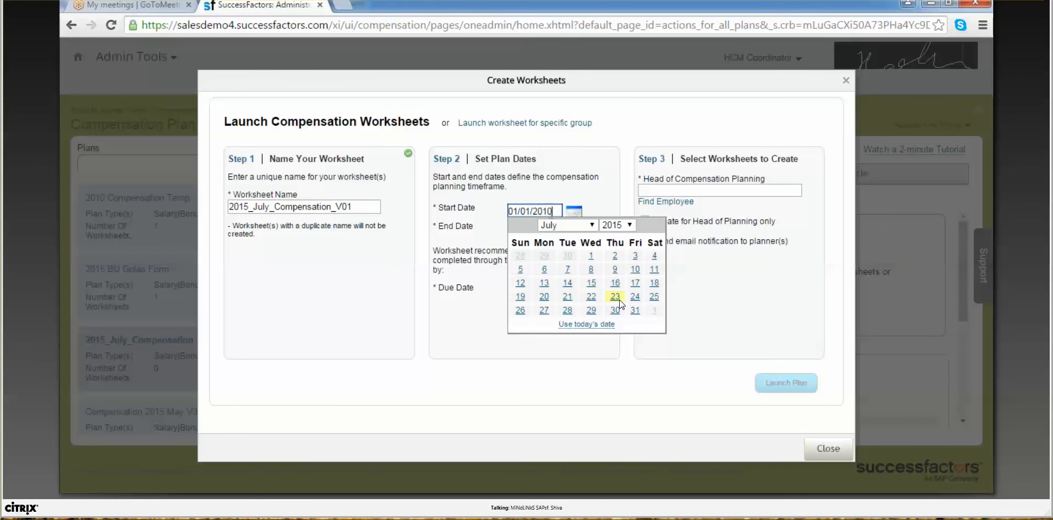
pyautogui.press('Tab')
pyautogui.write('12/31/2010')
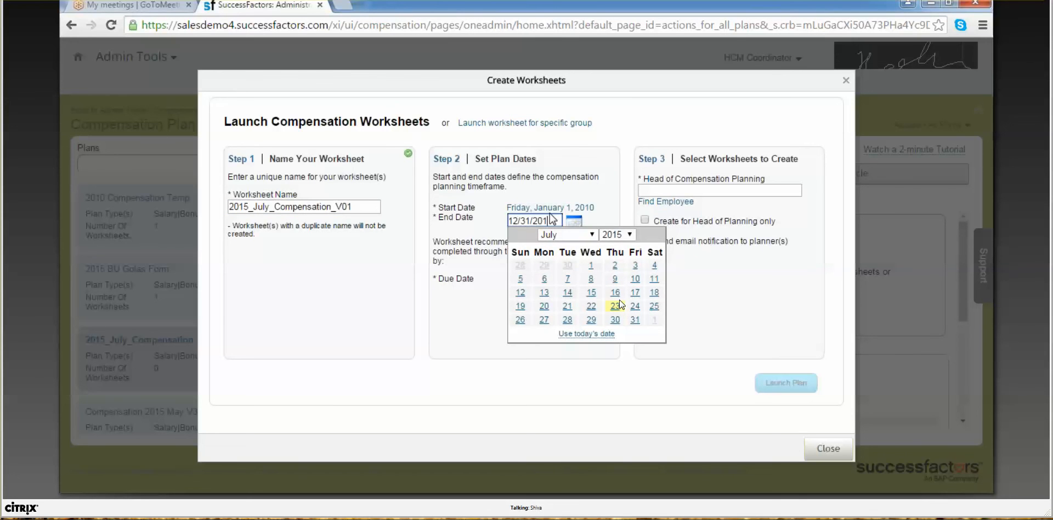
pyautogui.press('Tab')
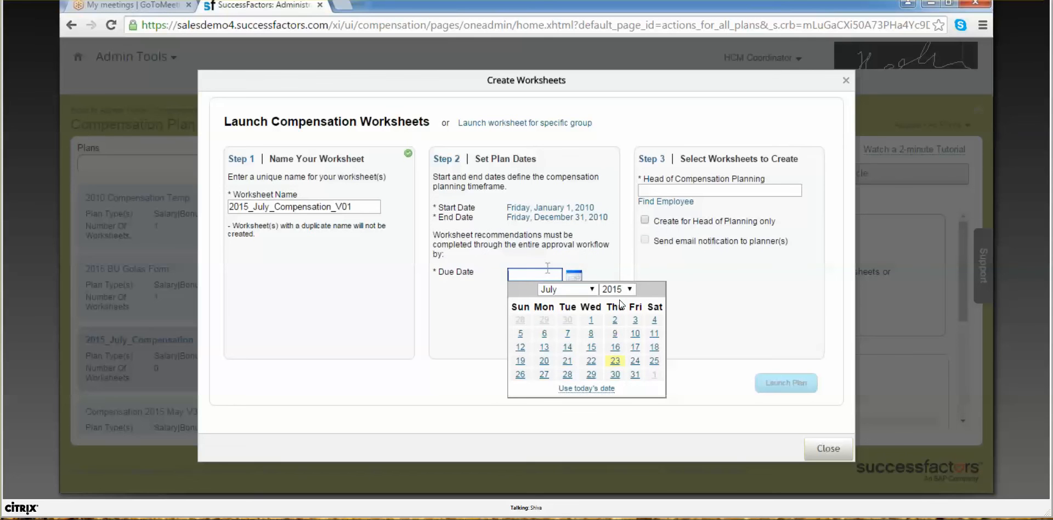
pyautogui.write('01/01/20')
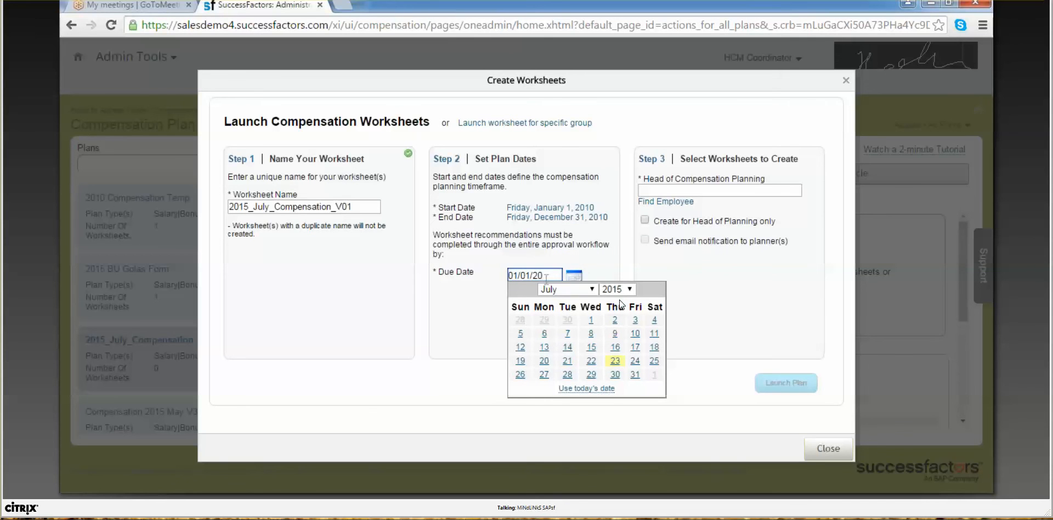
pyautogui.write('11')
pyautogui.click(709, 267)
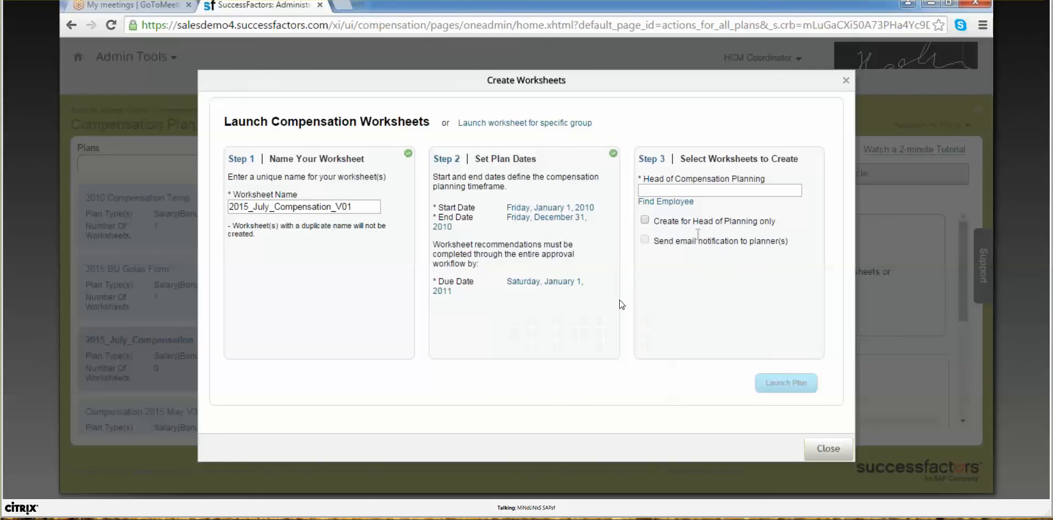
pyautogui.click(673, 207)
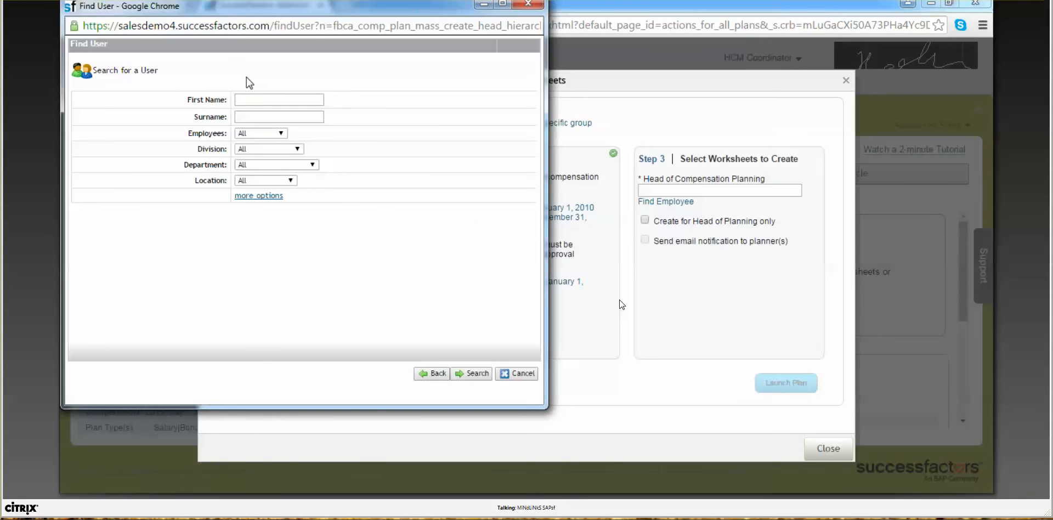
# Step: Search for an employee by first name, make them head of compensation planning, and launch the plan
pyautogui.click(251, 99)
pyautogui.write('Alan')
pyautogui.press('Return')
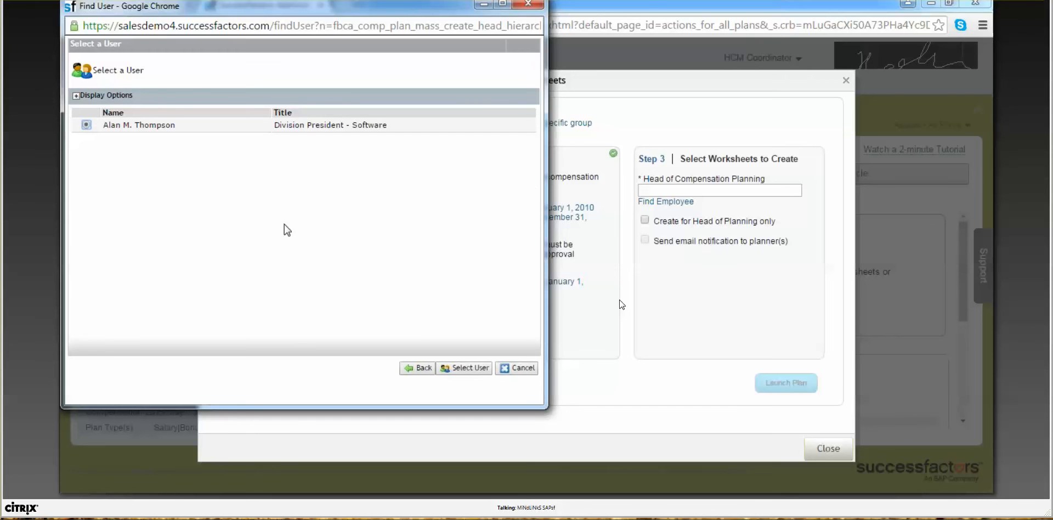
pyautogui.click(464, 373)
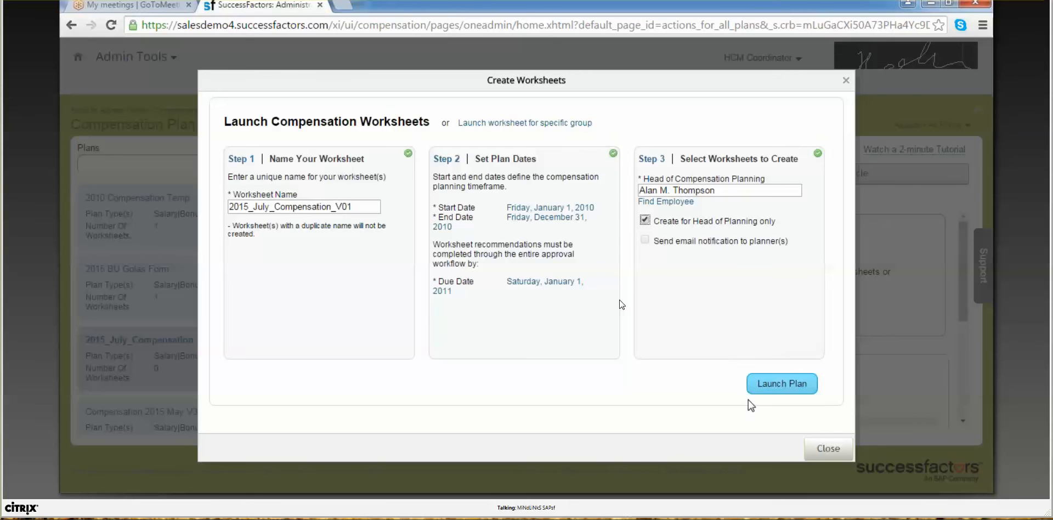
pyautogui.click(778, 384)
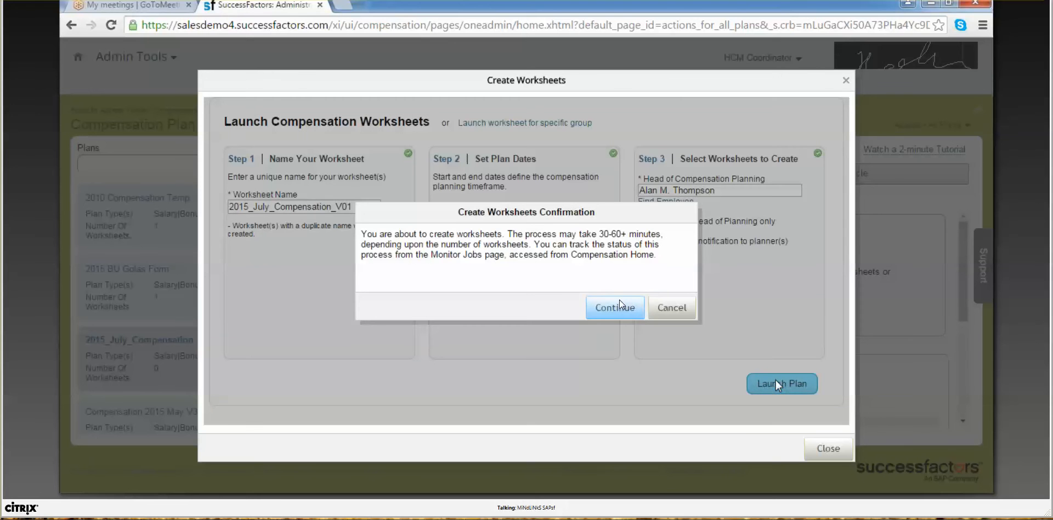
pyautogui.click(620, 307)
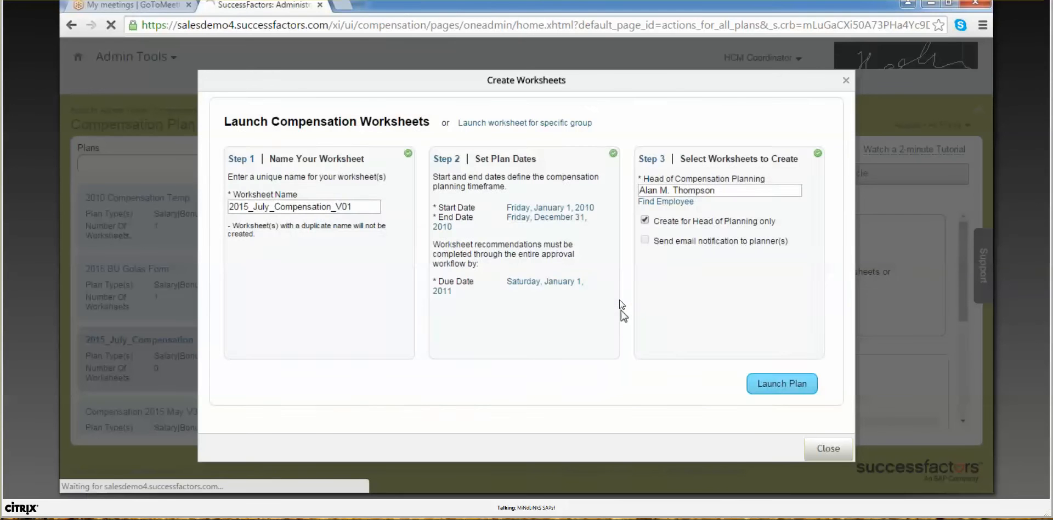
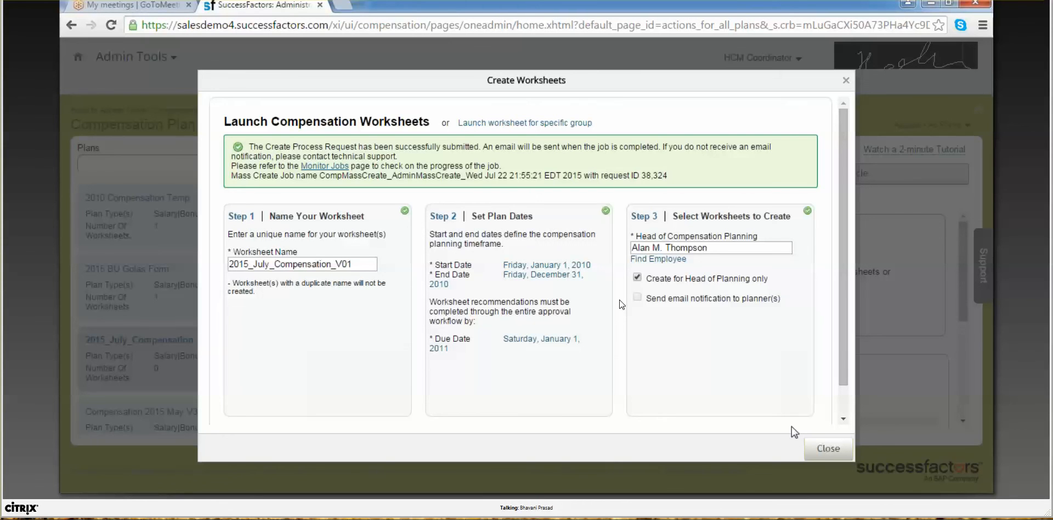
# Step: Close the Create Worksheets confirmation dialog to return to Manage Worksheets
pyautogui.click(831, 449)
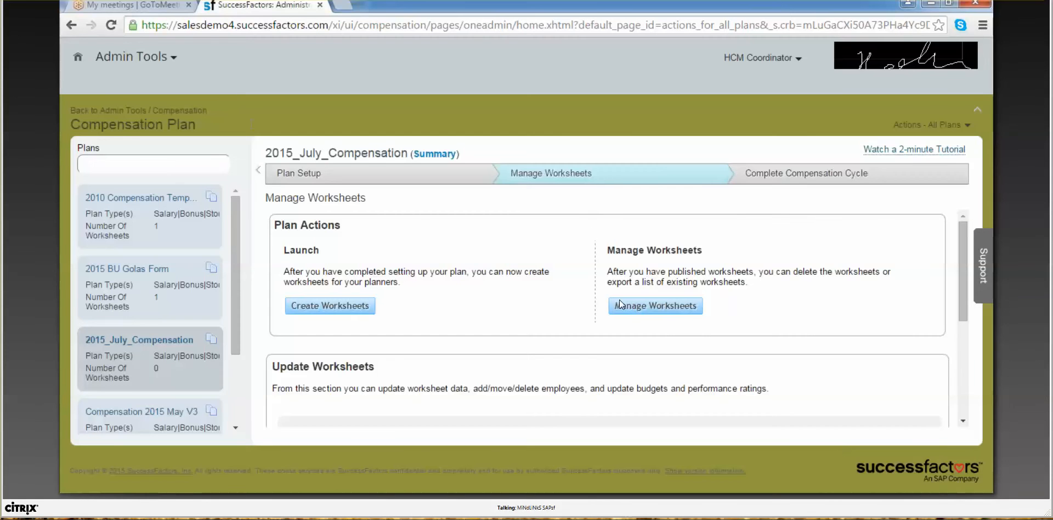
# Step: Use Proxy Now to act as the plan's head of planning, found by name, and view their Home page
pyautogui.click(738, 59)
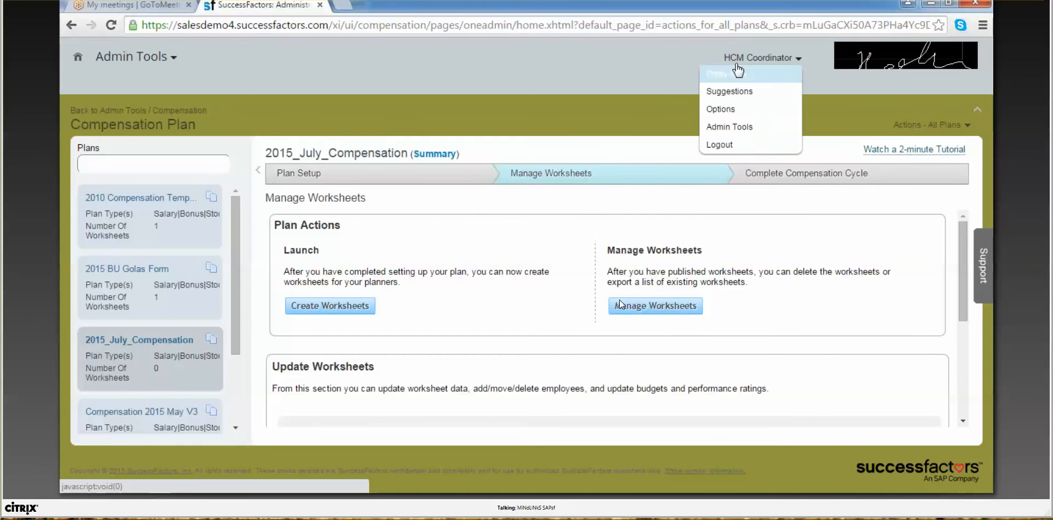
pyautogui.click(734, 71)
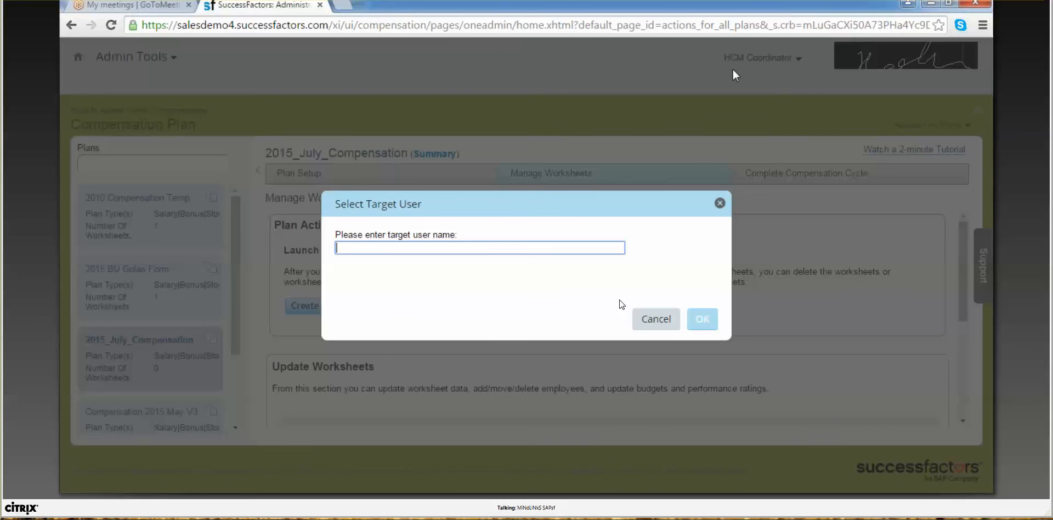
pyautogui.write('Alex')
pyautogui.click(522, 195)
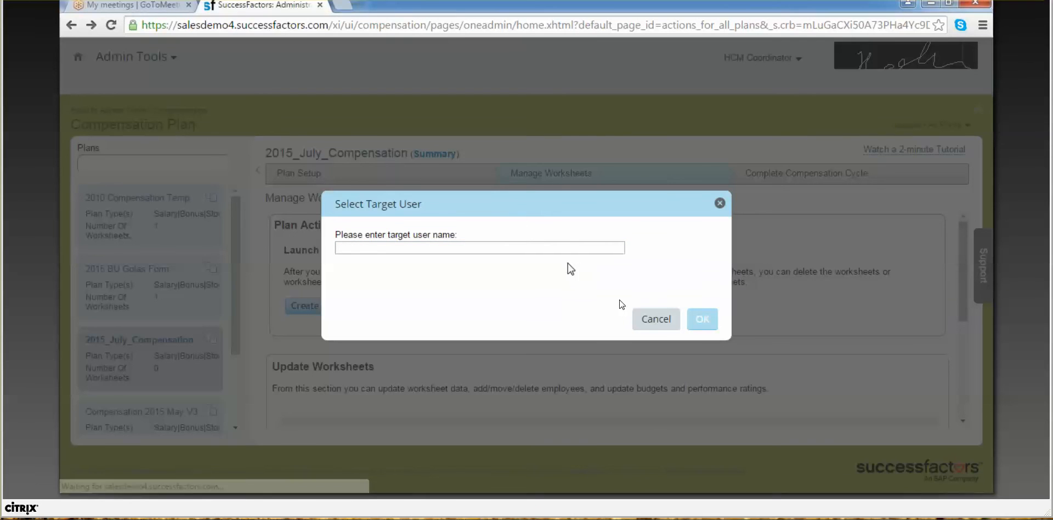
pyautogui.click(502, 242)
pyautogui.write('a')
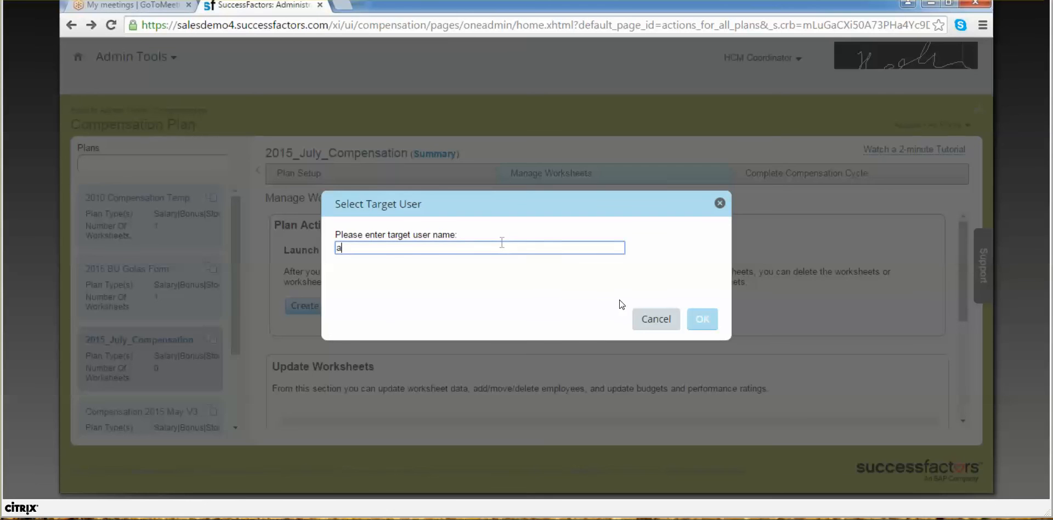
pyautogui.write('lan')
pyautogui.click(483, 266)
pyautogui.click(711, 323)
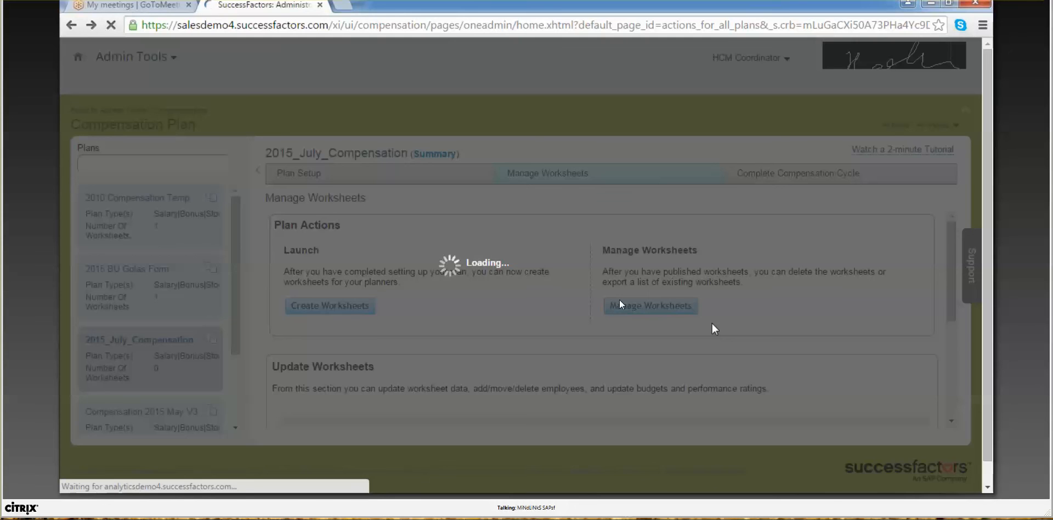
pyautogui.scroll(-1, 712, 324)
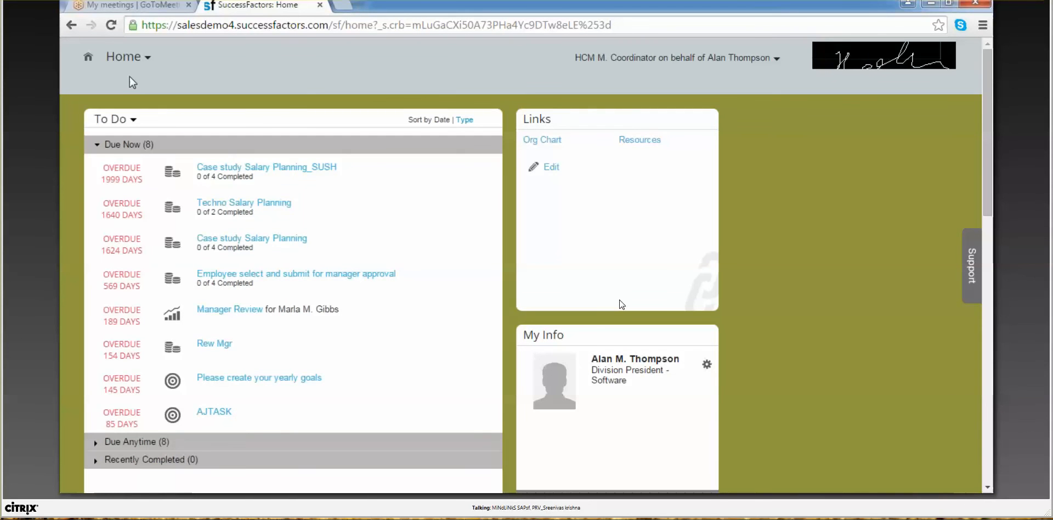
# Step: Go to Compensation and open the 2015_July_Compensation_V01 form from My Forms
pyautogui.click(131, 60)
pyautogui.click(134, 134)
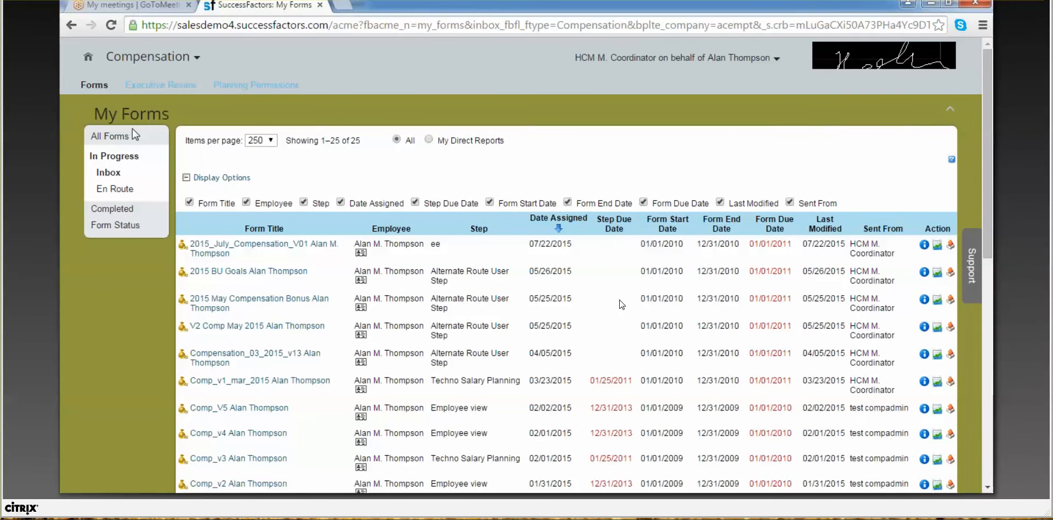
pyautogui.click(262, 246)
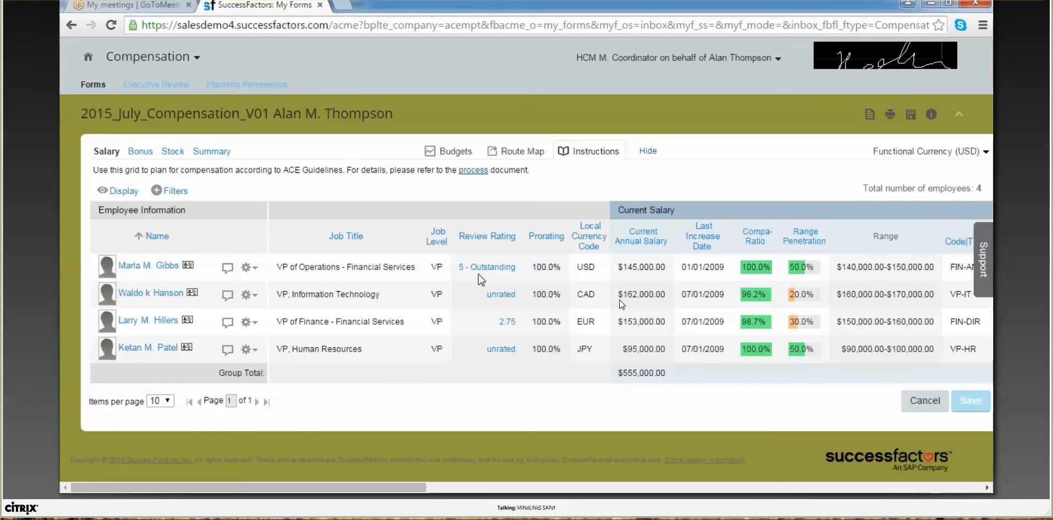
# Step: Open the unrated employee's review and rate all three goals 4.0 - Superior
pyautogui.click(501, 295)
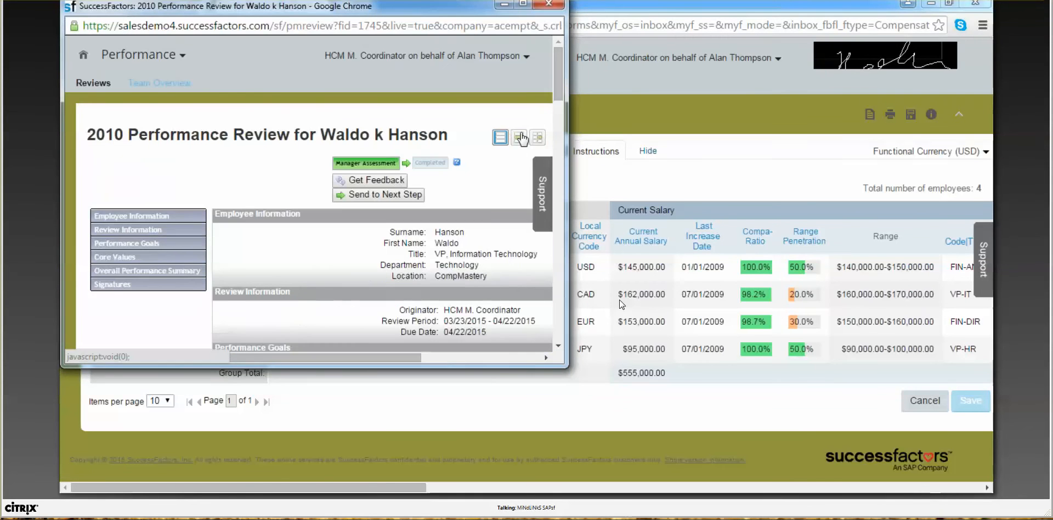
pyautogui.moveTo(558, 88); pyautogui.dragTo(554, 181)
pyautogui.click(340, 243)
pyautogui.click(329, 301)
pyautogui.click(346, 204)
pyautogui.click(329, 262)
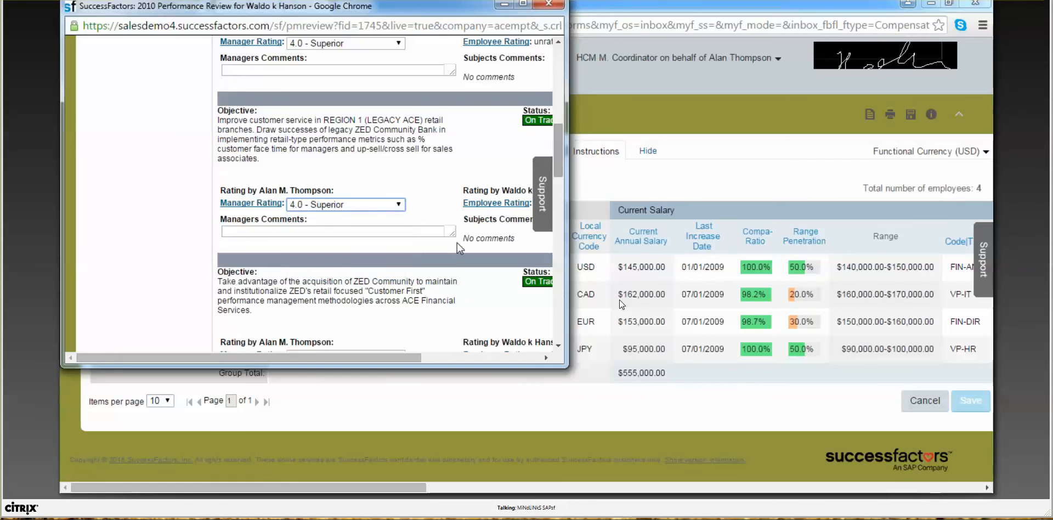
pyautogui.scroll(-1, 555, 199)
pyautogui.scroll(-3, 554, 193)
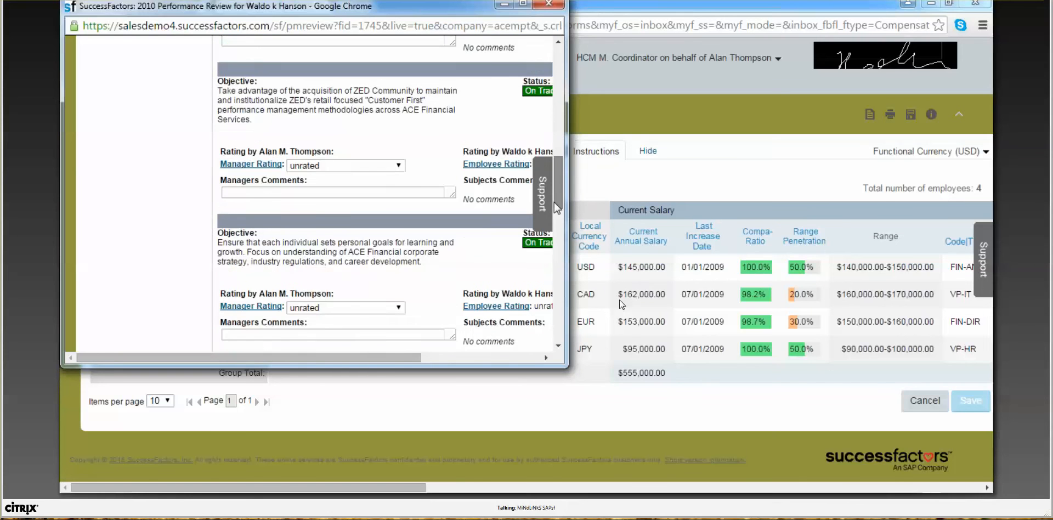
pyautogui.scroll(-2, 403, 145)
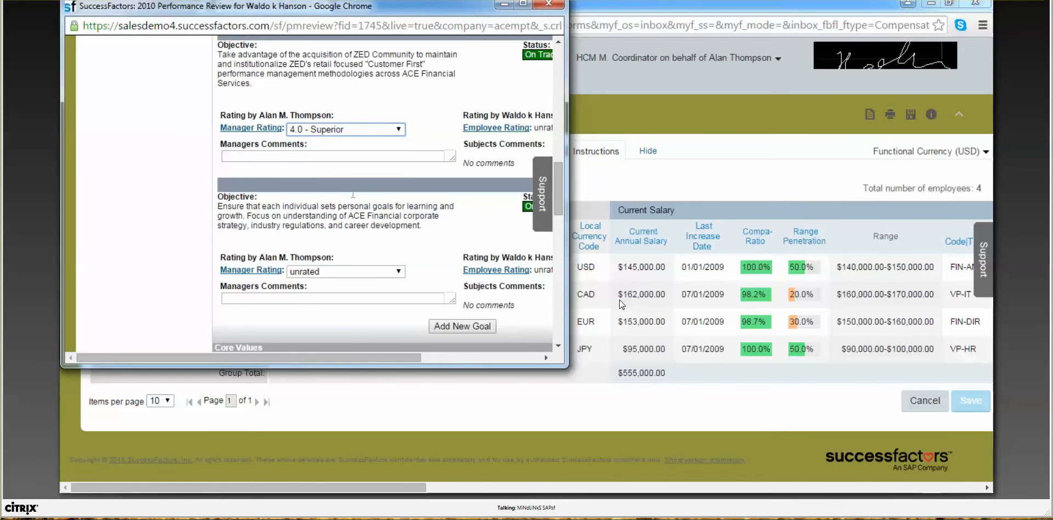
pyautogui.click(364, 266)
pyautogui.click(351, 332)
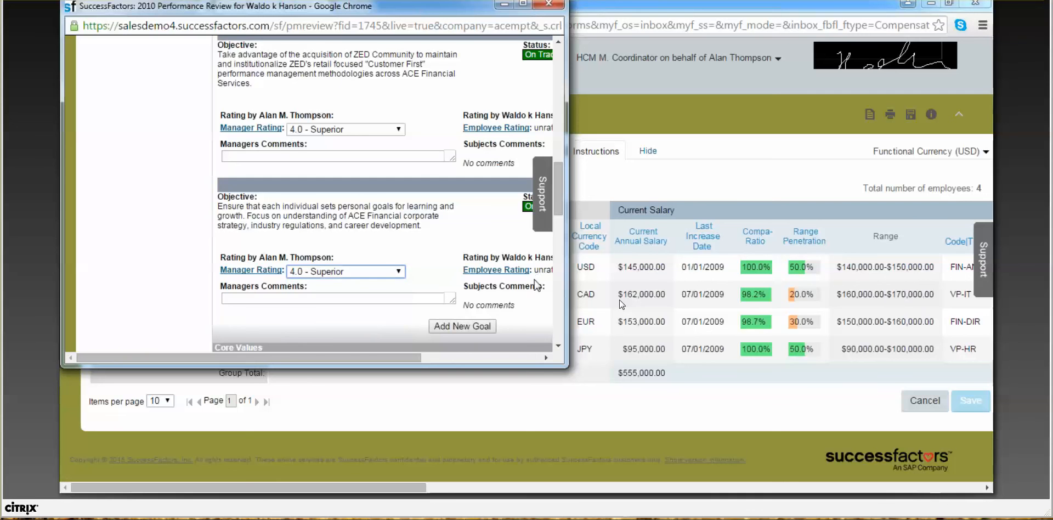
# Step: Rate Sense of Urgency 4.0 - Superior, then save and close the review
pyautogui.moveTo(557, 207); pyautogui.dragTo(564, 273)
pyautogui.click(356, 252)
pyautogui.click(350, 311)
pyautogui.click(417, 238)
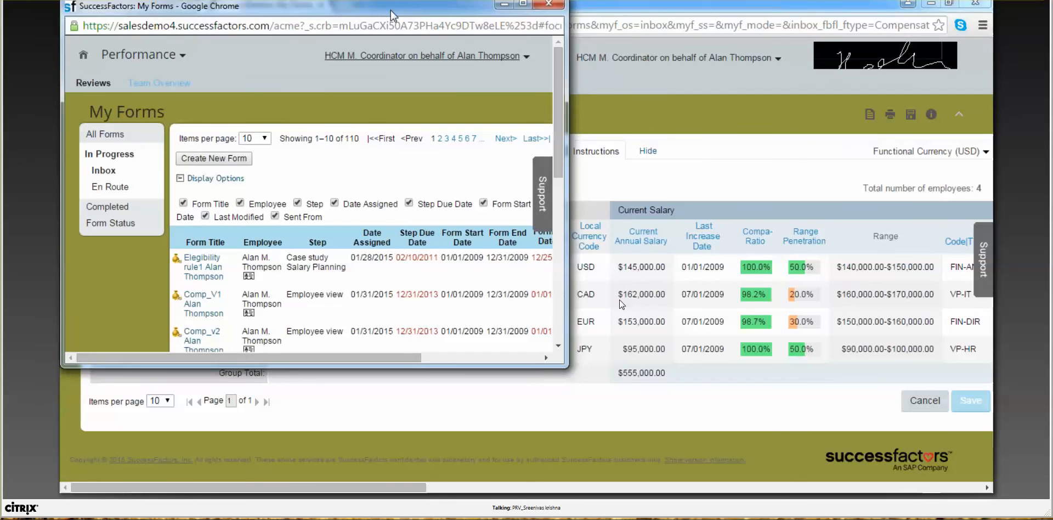
pyautogui.moveTo(371, 7); pyautogui.dragTo(351, 107)
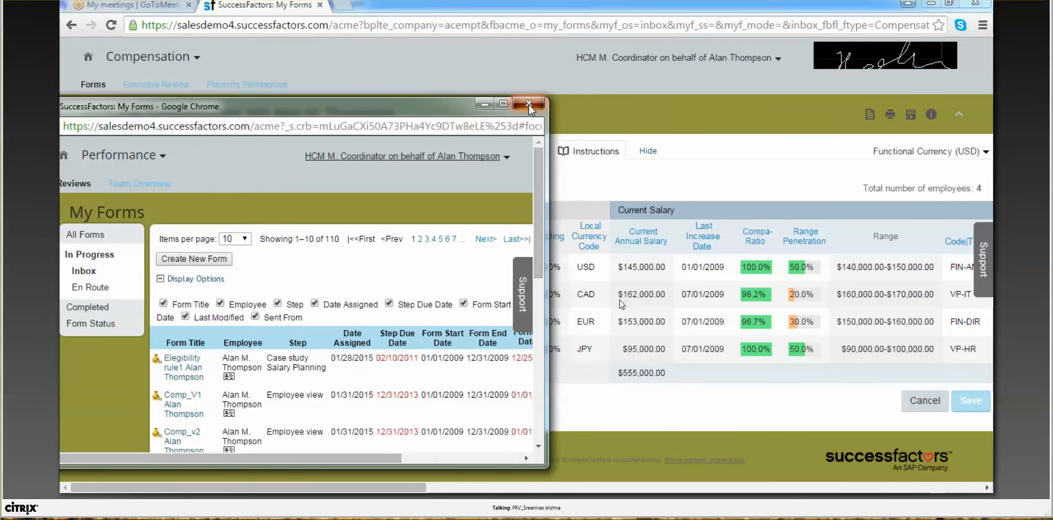
# Step: Close the forms window, scroll through the Salary grid's merit and promotion columns, then show Bonus planning
pyautogui.click(529, 103)
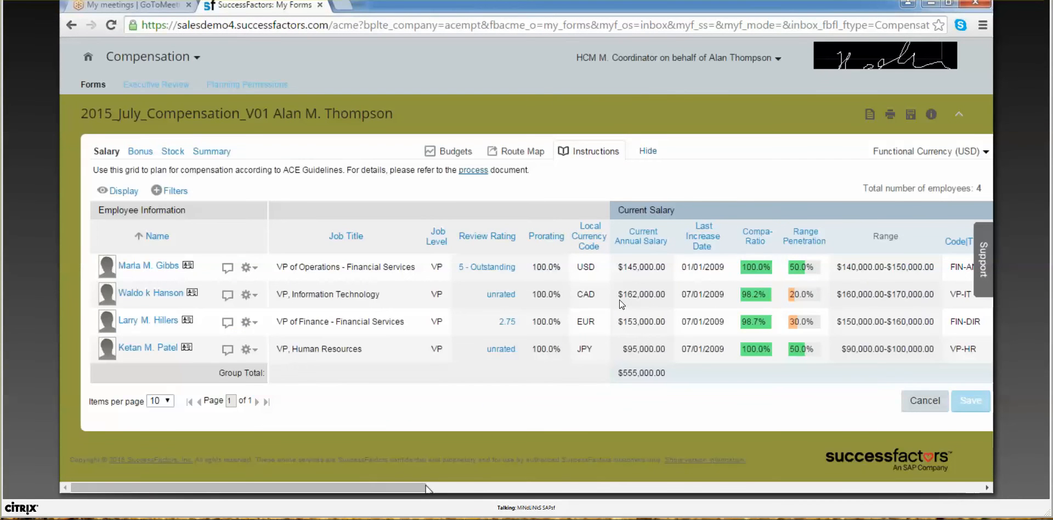
pyautogui.moveTo(421, 488); pyautogui.dragTo(429, 490)
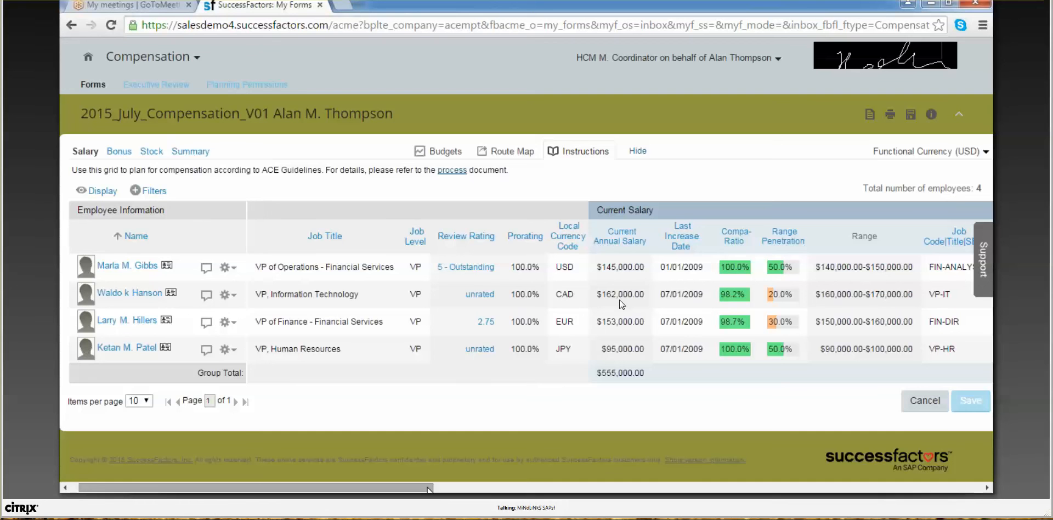
pyautogui.moveTo(430, 488); pyautogui.dragTo(508, 485)
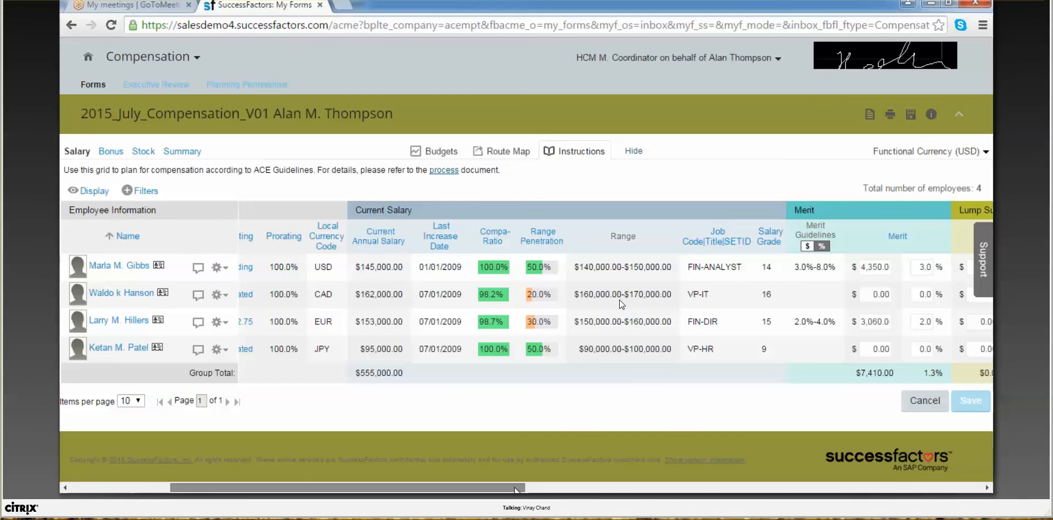
pyautogui.moveTo(516, 488); pyautogui.dragTo(616, 461)
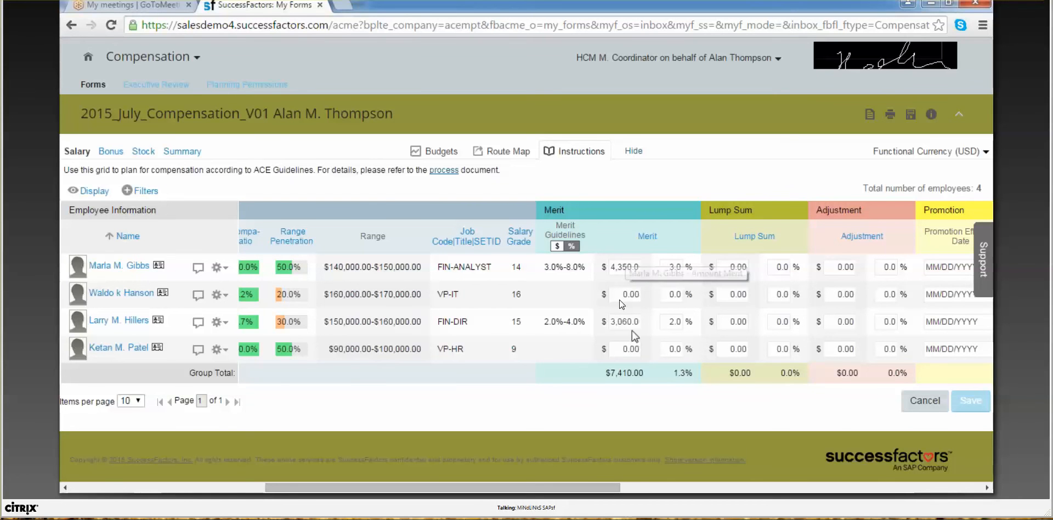
pyautogui.click(670, 266)
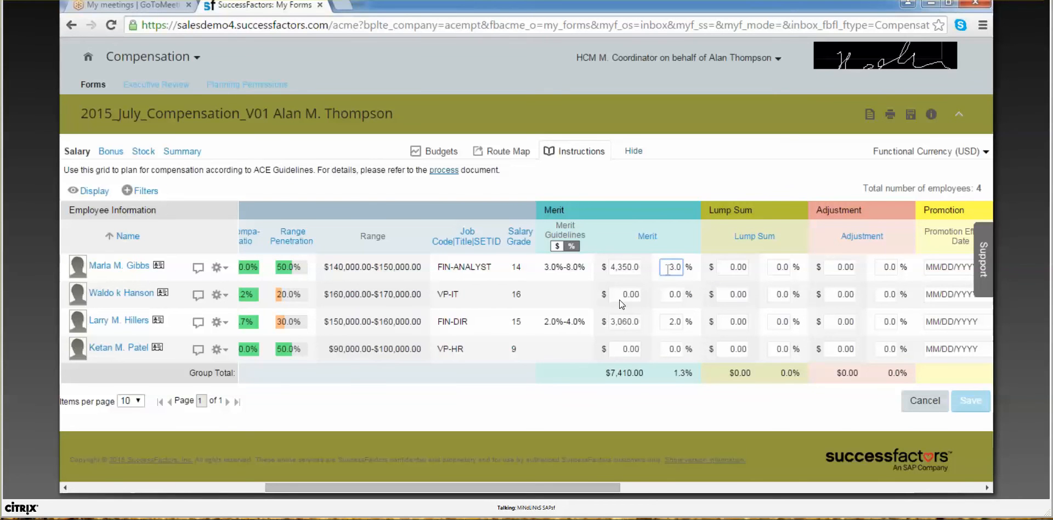
pyautogui.moveTo(549, 491); pyautogui.dragTo(610, 491)
pyautogui.hscroll(5, 620, 300)
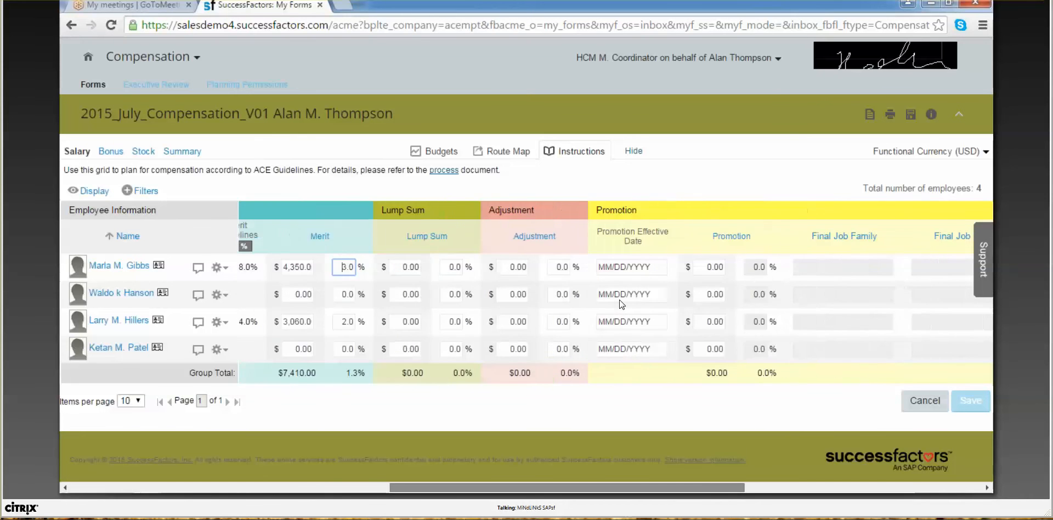
pyautogui.hscroll(6, 622, 304)
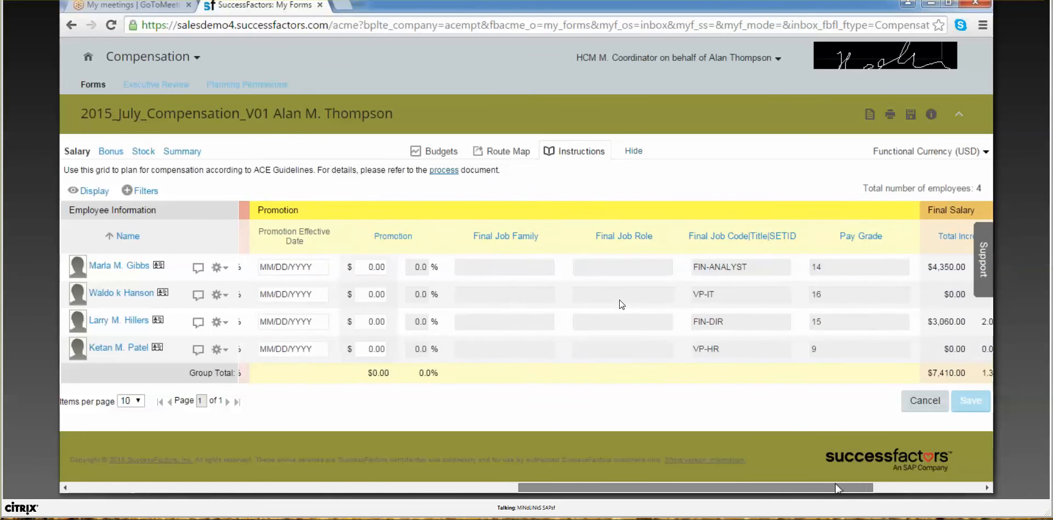
pyautogui.moveTo(846, 478); pyautogui.dragTo(343, 436)
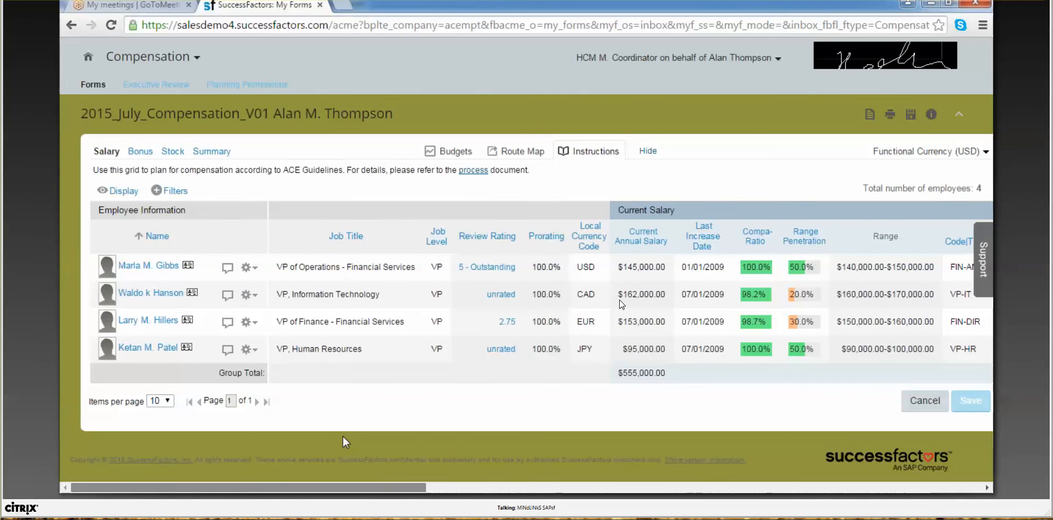
pyautogui.click(140, 153)
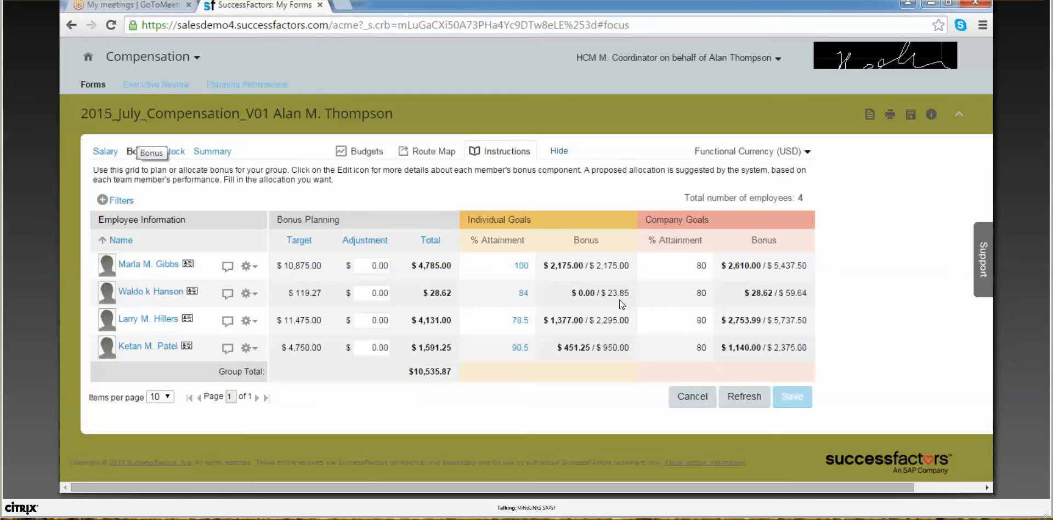
# Step: Show the Stock tab with 2,000.00 options and 300.00 stock allocated
pyautogui.click(177, 152)
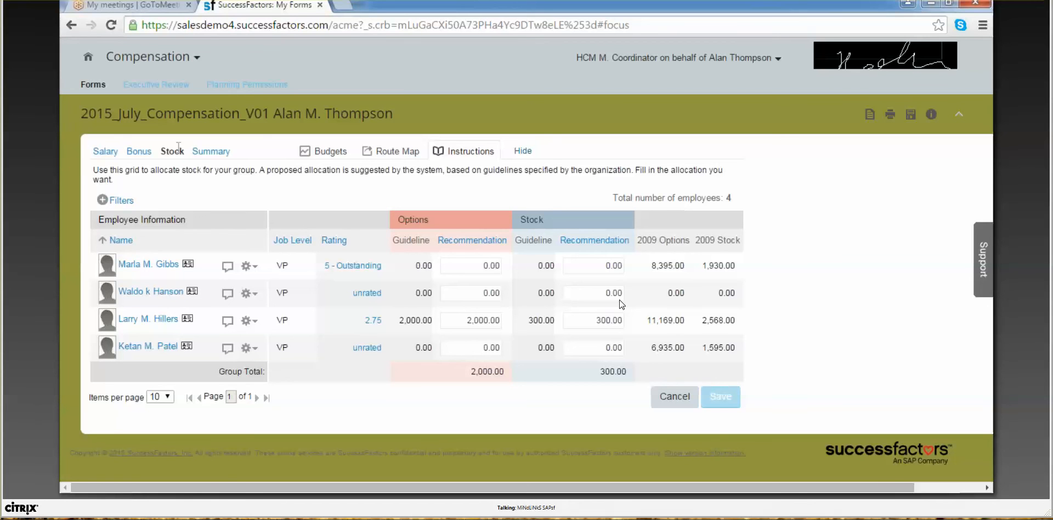
# Step: Return the worksheet to its Salary tab, then switch to the blank Word Document1
pyautogui.click(116, 152)
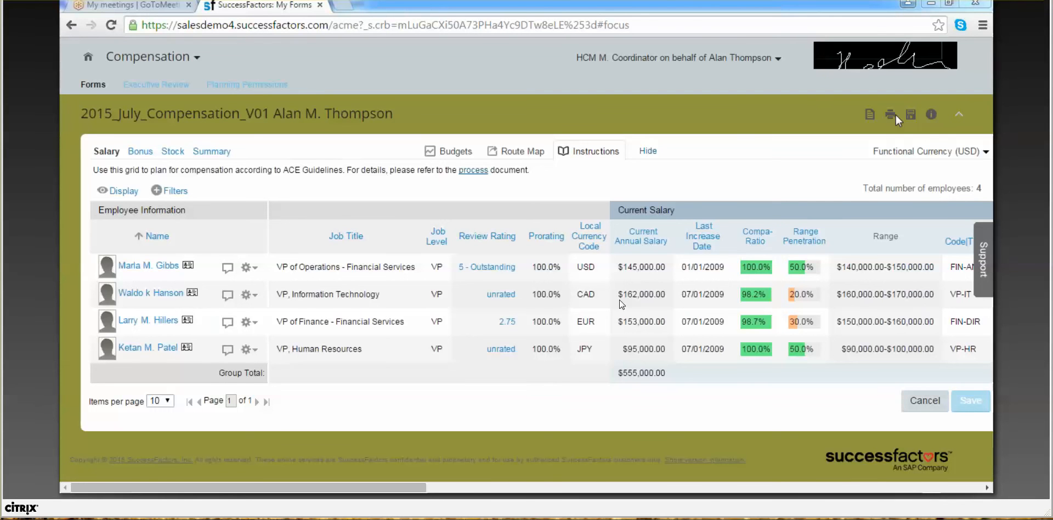
pyautogui.hotkey('alt', 'Tab')
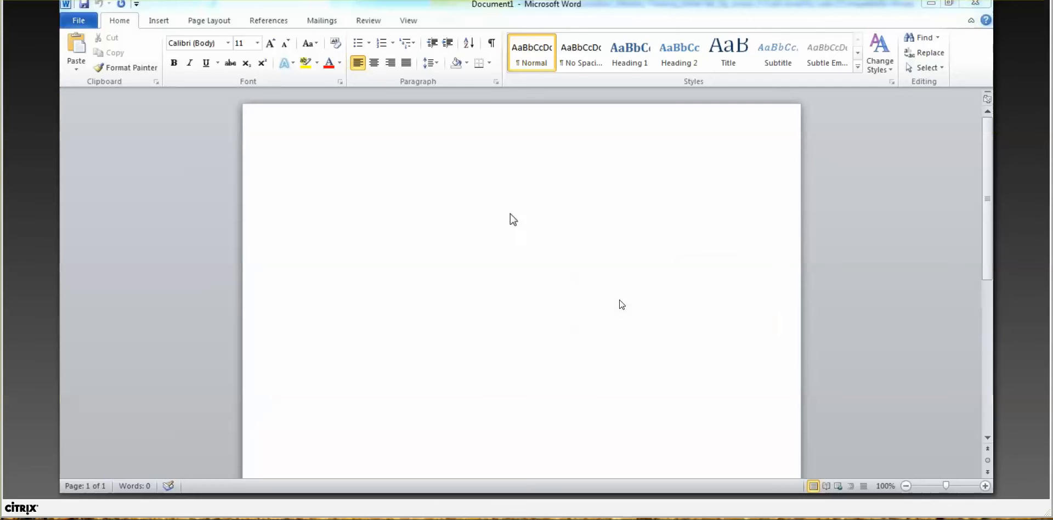
# Step: Type the heading 'ABC Group' in 24-point font at the top of Document1
pyautogui.click(258, 47)
pyautogui.click(244, 173)
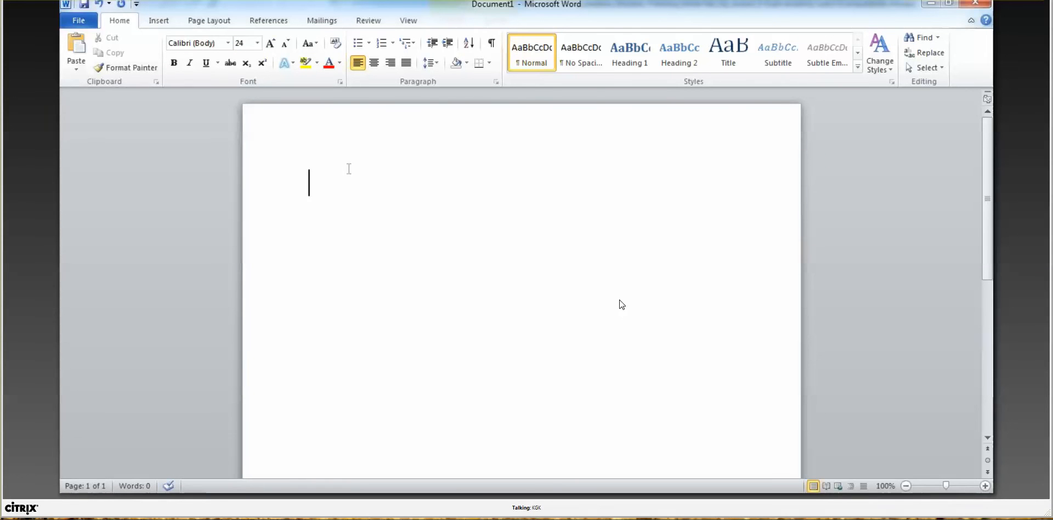
pyautogui.write('ABC G')
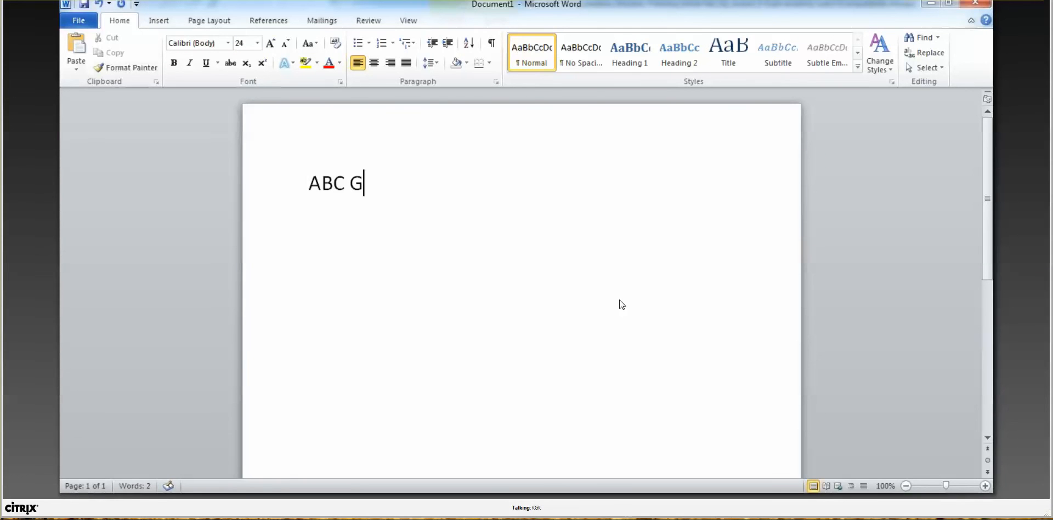
pyautogui.write('roup')
pyautogui.press('Return')
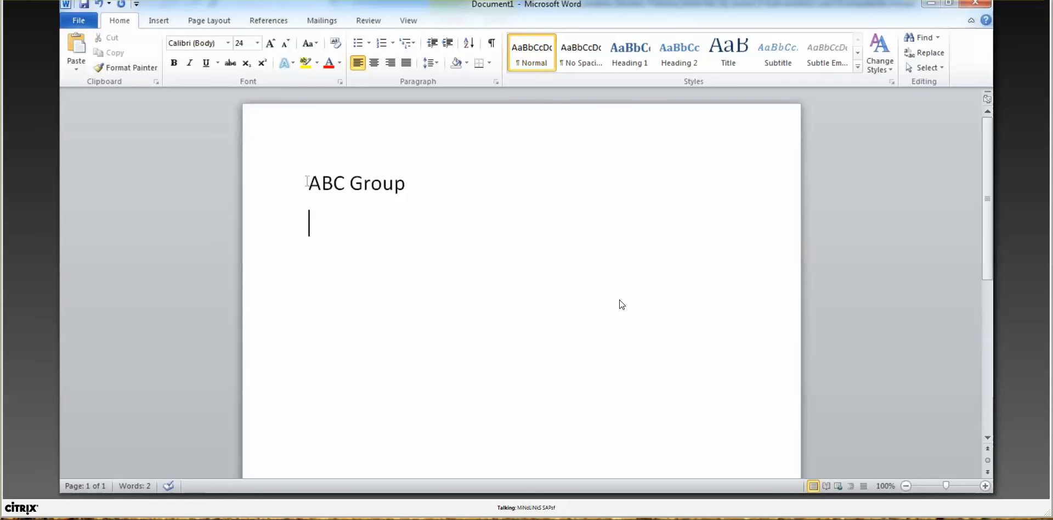
pyautogui.press('Up')
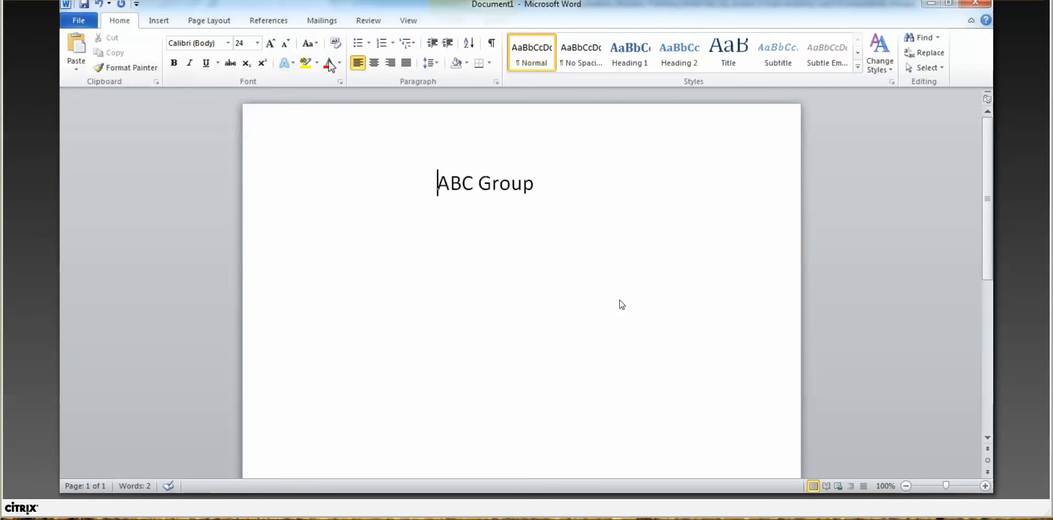
pyautogui.click(166, 24)
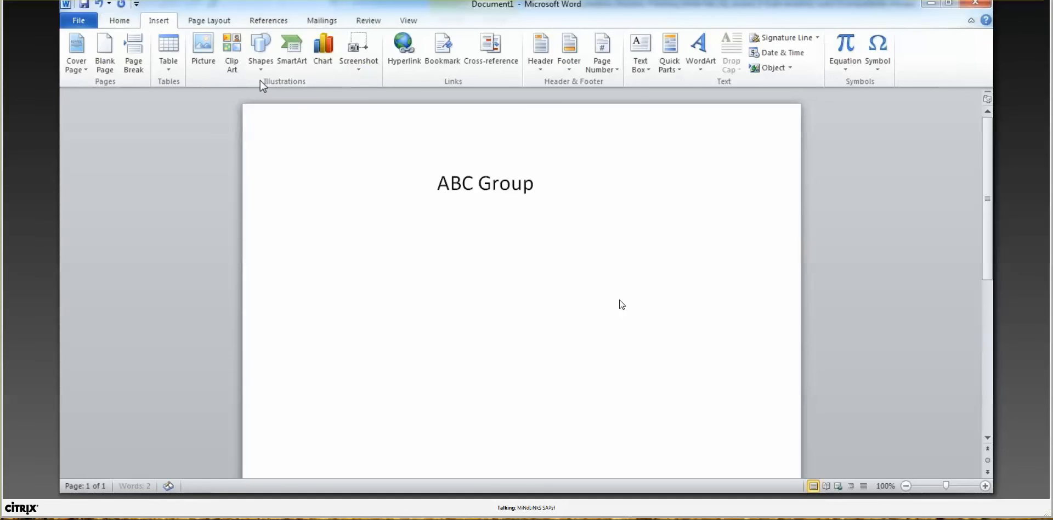
# Step: Draw a Colored Outline - Orange rectangle around ABC Group and send it behind the text
pyautogui.click(261, 65)
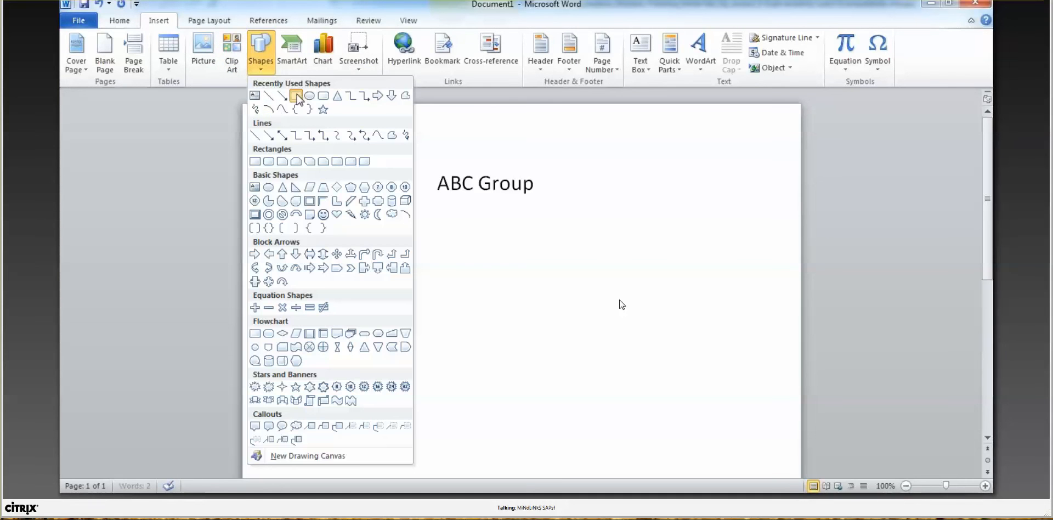
pyautogui.click(296, 95)
pyautogui.moveTo(408, 142)
pyautogui.mouseDown()
pyautogui.moveTo(595, 237)
pyautogui.moveTo(589, 230)
pyautogui.mouseUp()
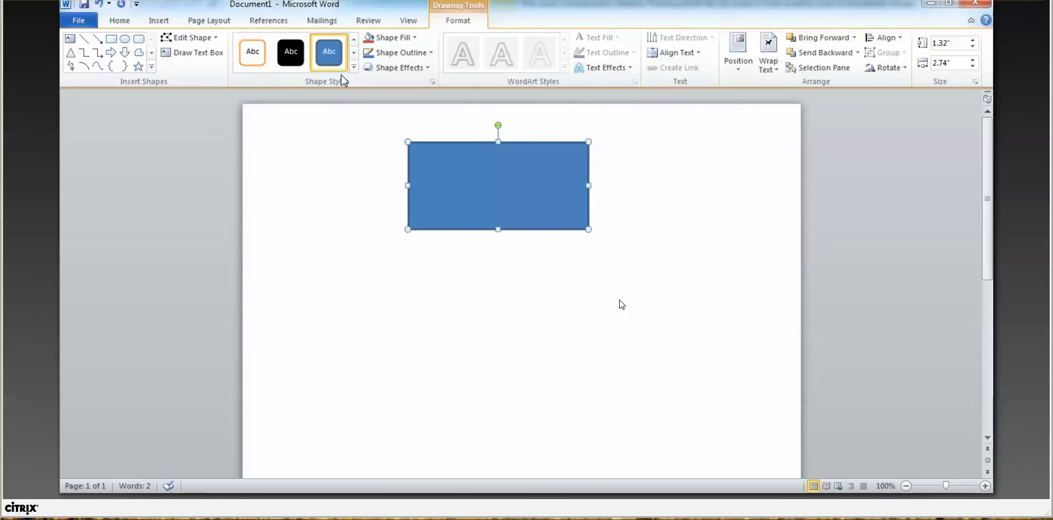
pyautogui.click(253, 56)
pyautogui.rightClick(419, 166)
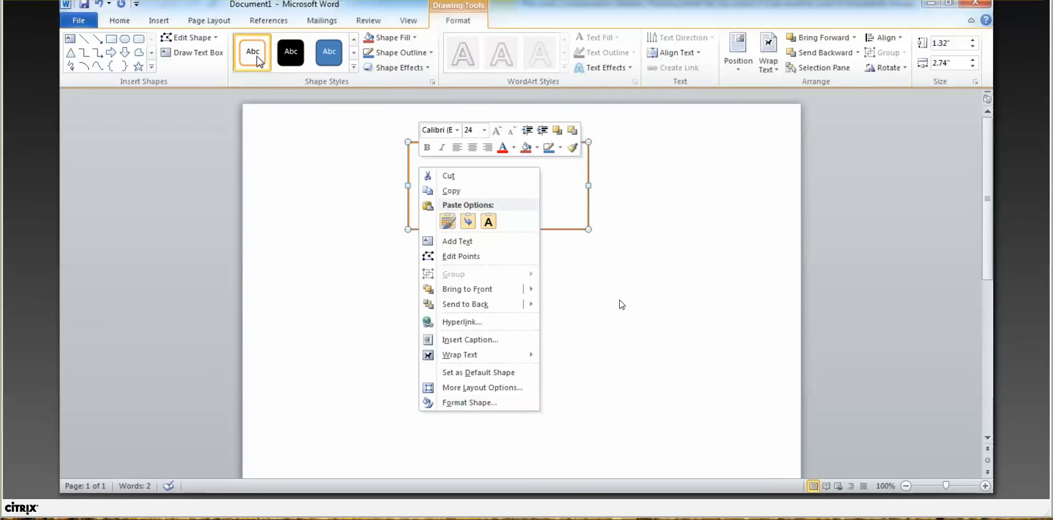
pyautogui.moveTo(524, 295)
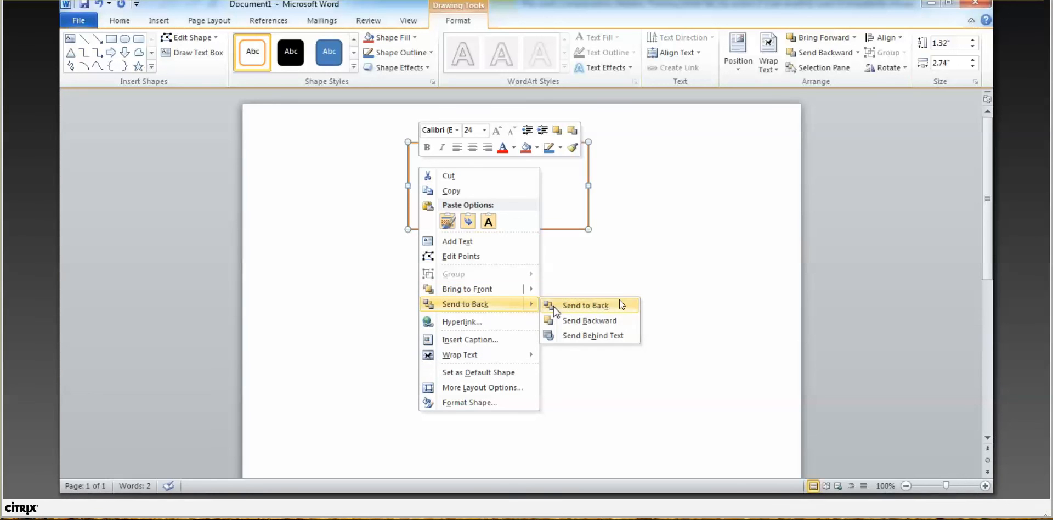
pyautogui.click(580, 336)
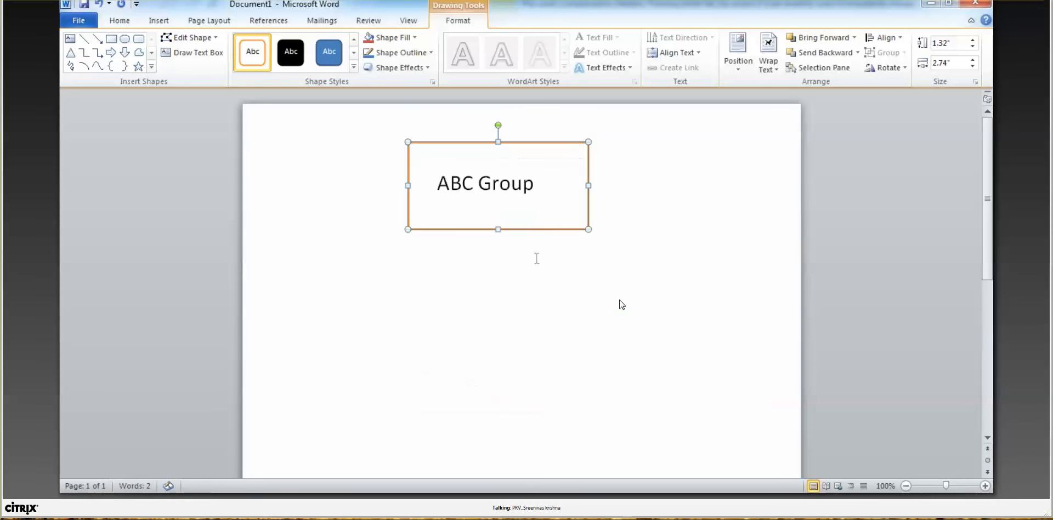
pyautogui.click(457, 248)
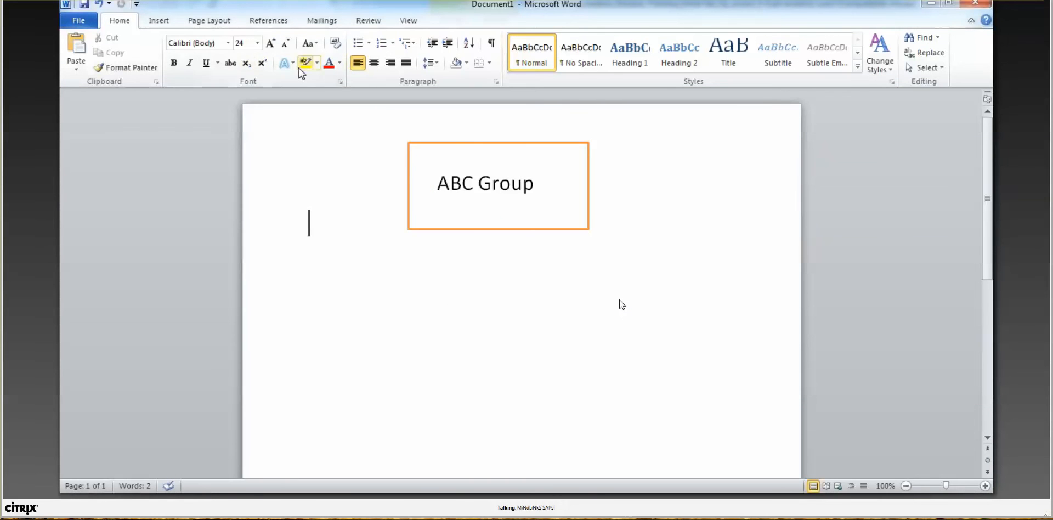
# Step: Draw arrows down-left and down-right from the box, and place a square at the left arrow's tip
pyautogui.click(160, 20)
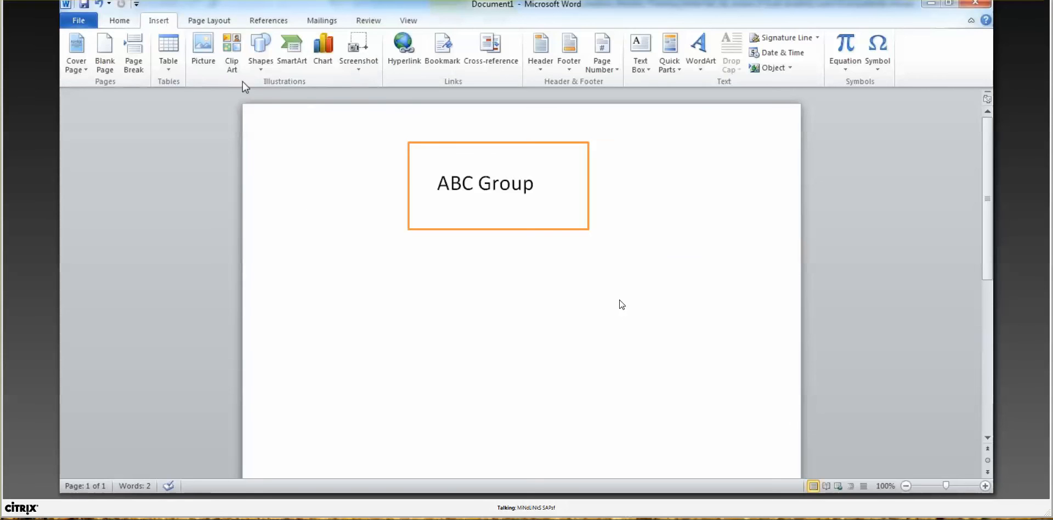
pyautogui.click(259, 60)
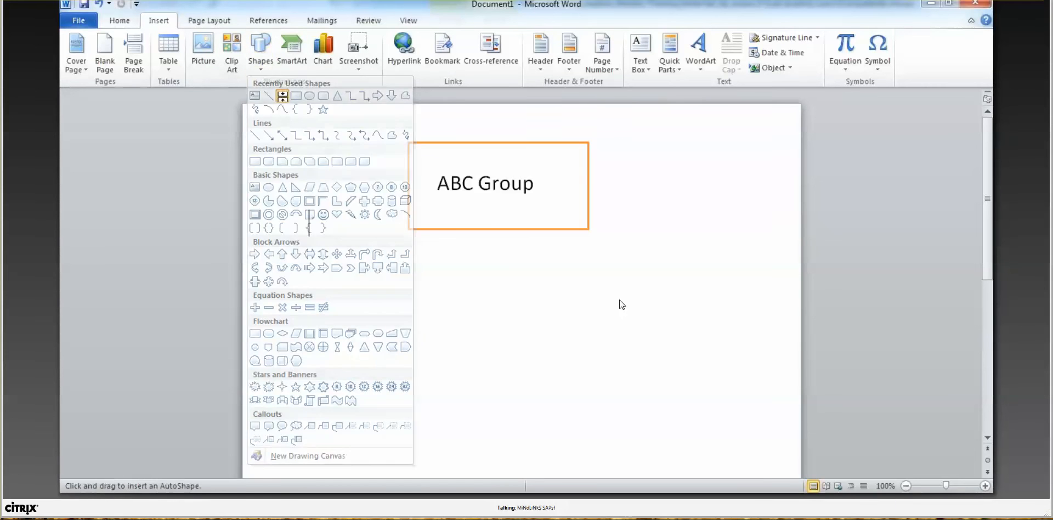
pyautogui.moveTo(451, 230)
pyautogui.mouseDown()
pyautogui.moveTo(372, 316)
pyautogui.moveTo(348, 327)
pyautogui.moveTo(369, 308)
pyautogui.mouseUp()
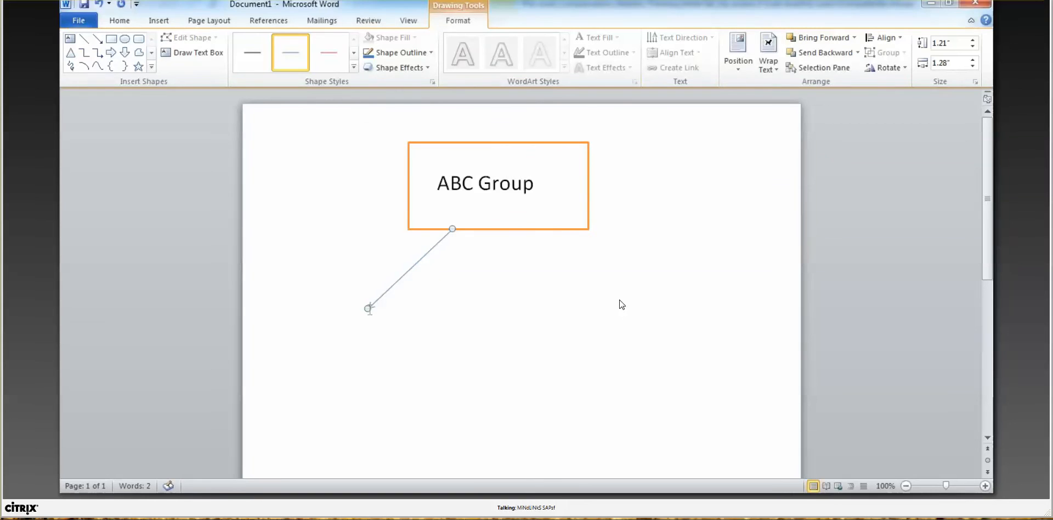
pyautogui.click(97, 40)
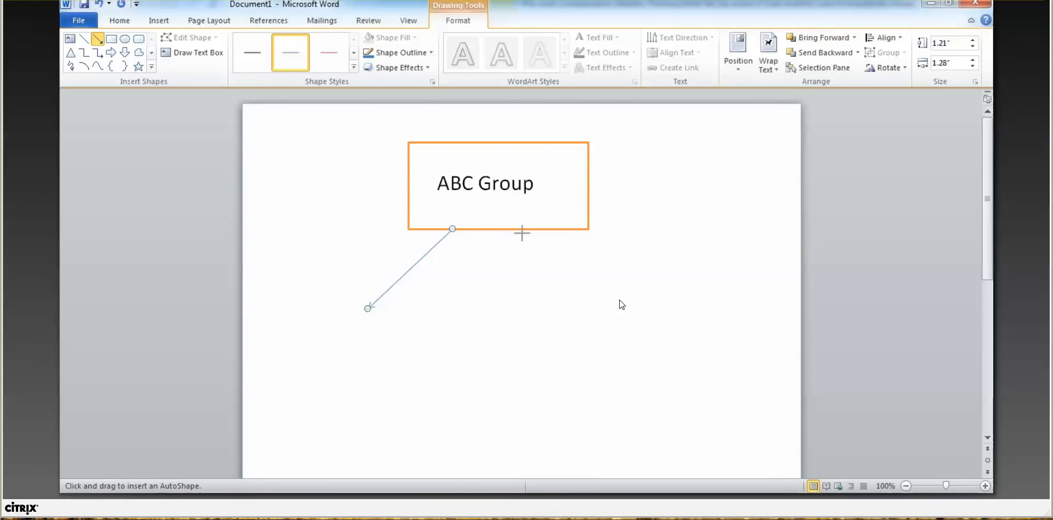
pyautogui.moveTo(522, 233); pyautogui.dragTo(582, 315)
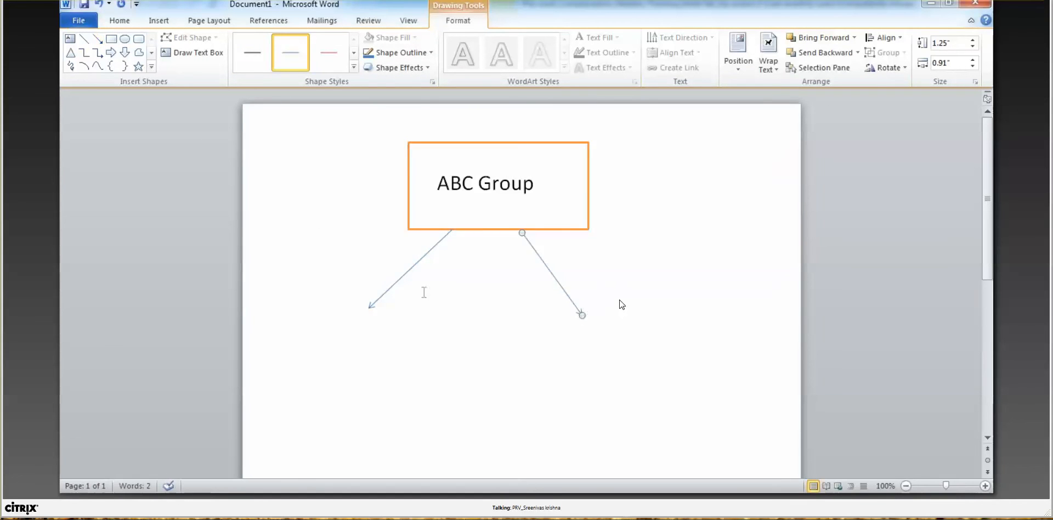
pyautogui.click(111, 39)
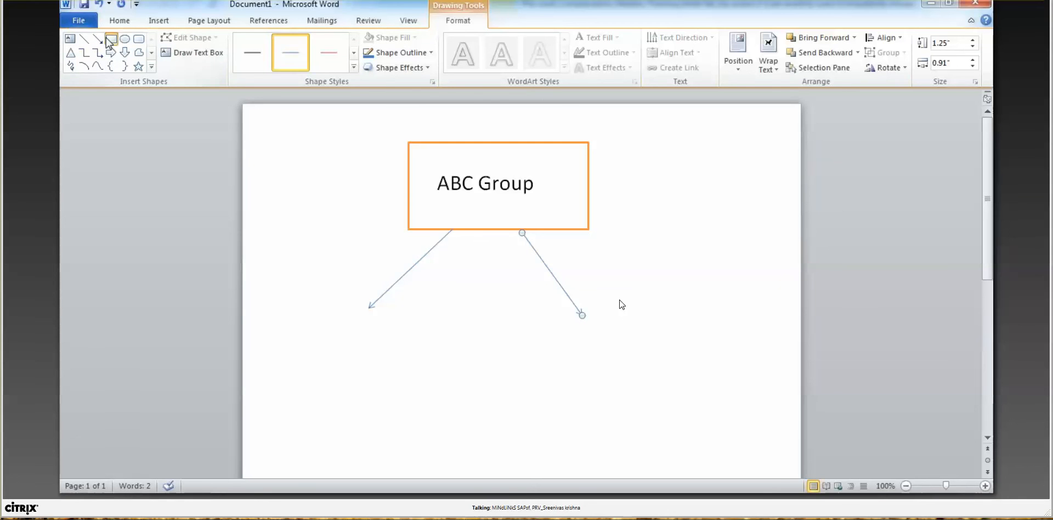
pyautogui.click(303, 296)
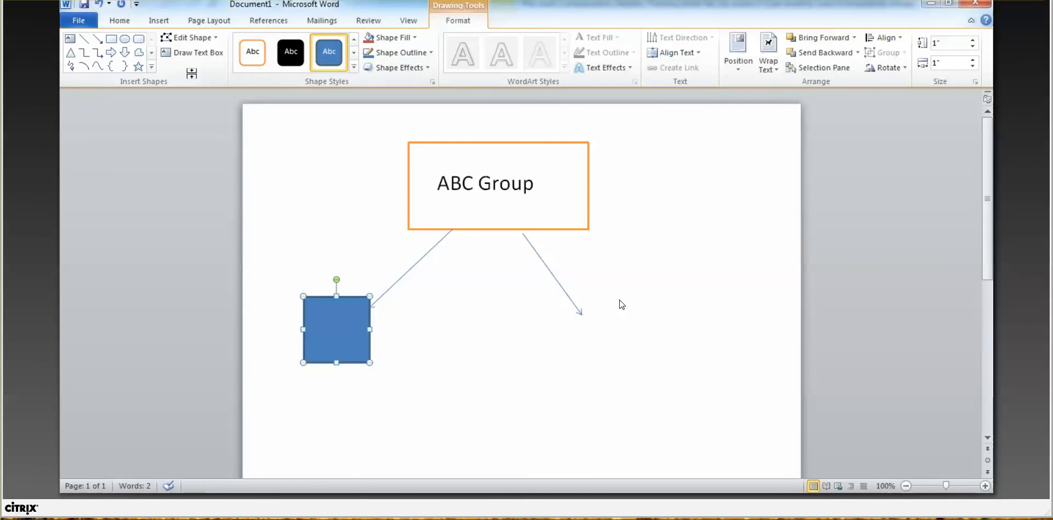
# Step: Draw a rectangle at the tip of the right arrow
pyautogui.click(420, 315)
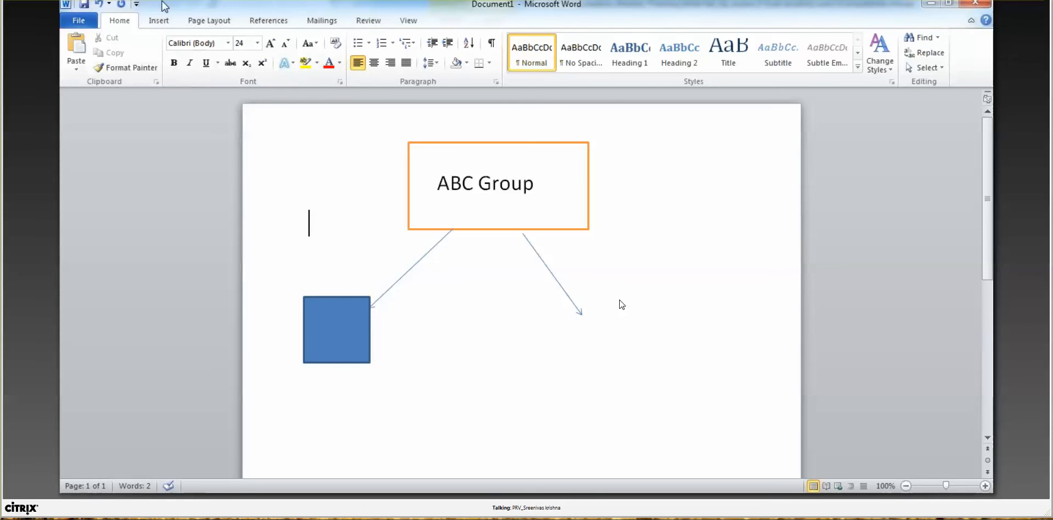
pyautogui.click(157, 21)
pyautogui.click(261, 62)
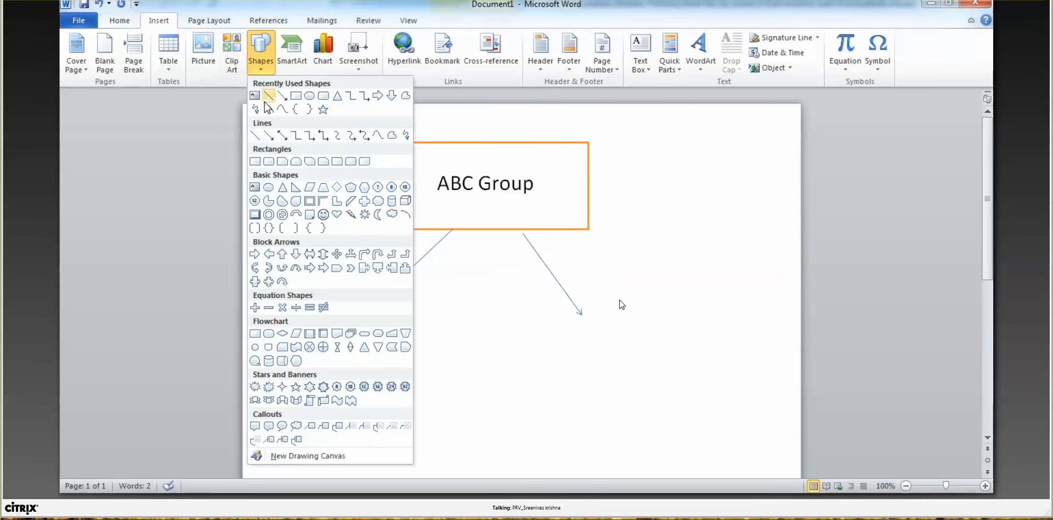
pyautogui.click(296, 96)
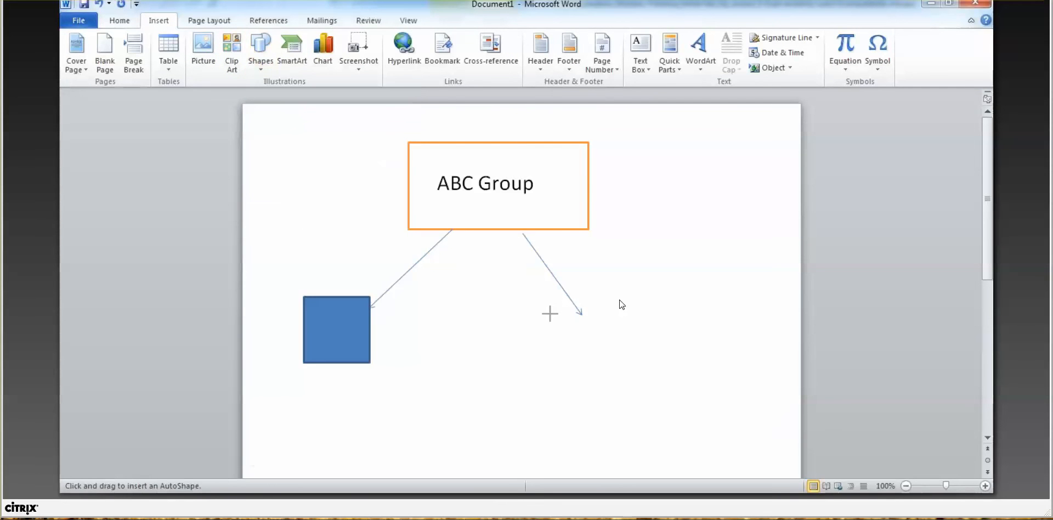
pyautogui.moveTo(550, 308); pyautogui.dragTo(662, 373)
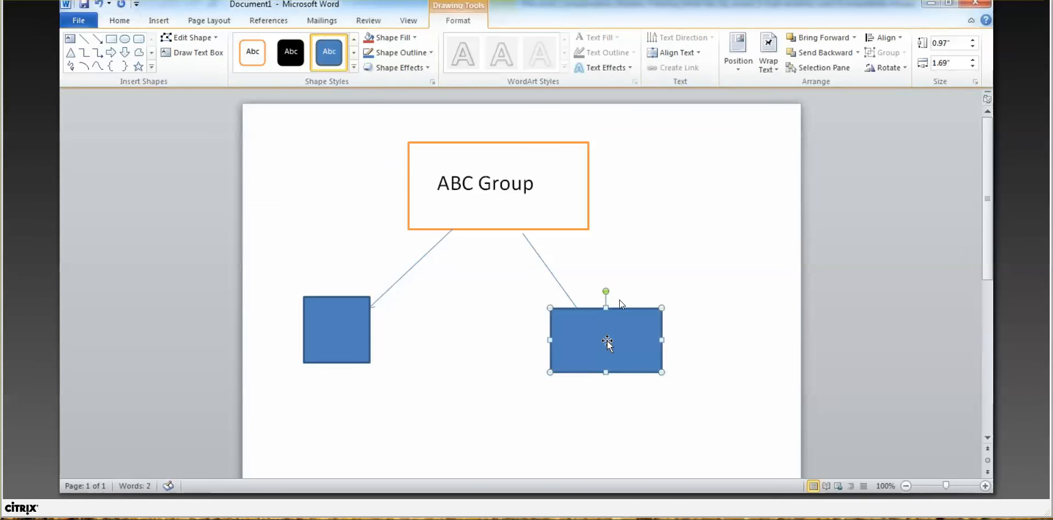
# Step: Apply the orange Colored Outline style to the rectangle and label it 'ABC'
pyautogui.click(259, 57)
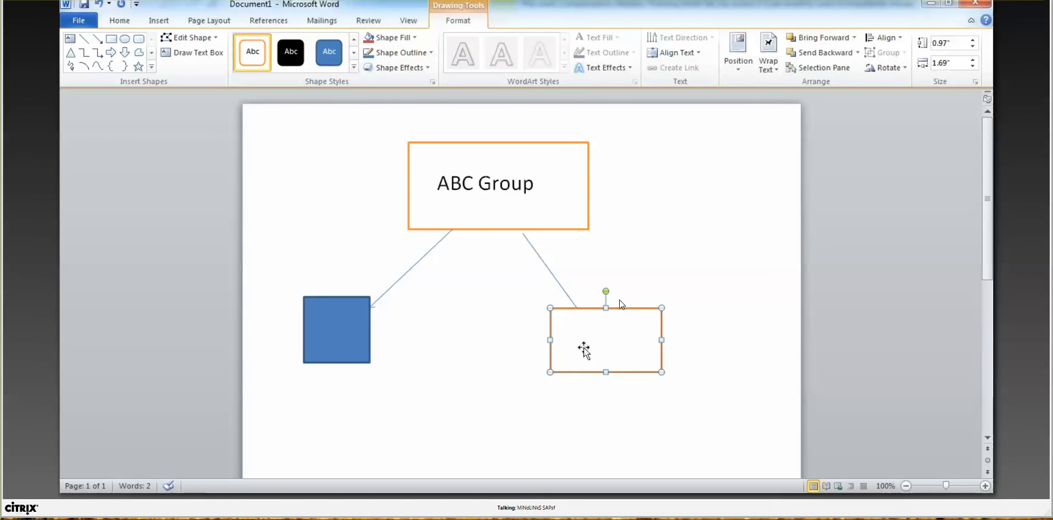
pyautogui.write('a')
pyautogui.press('BackSpace')
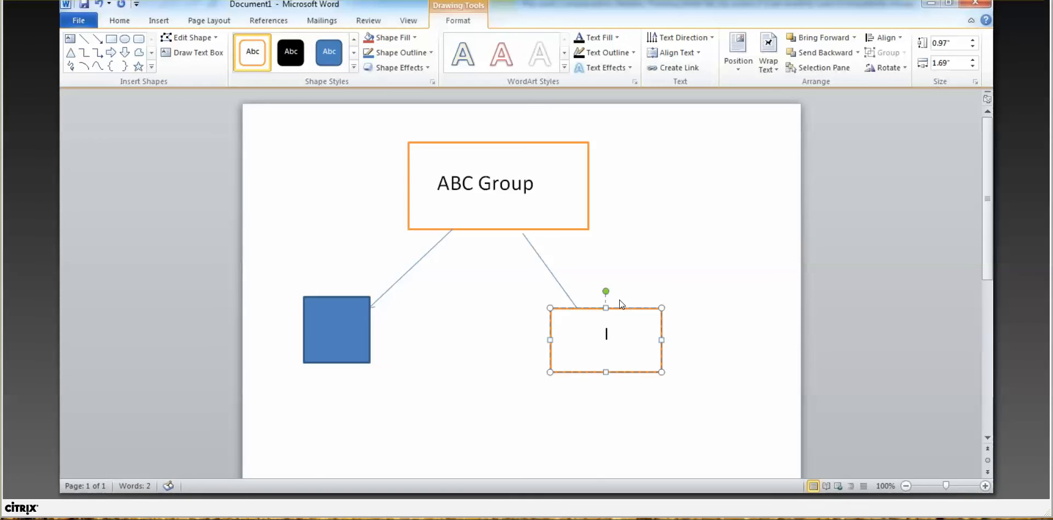
pyautogui.write('ABC')
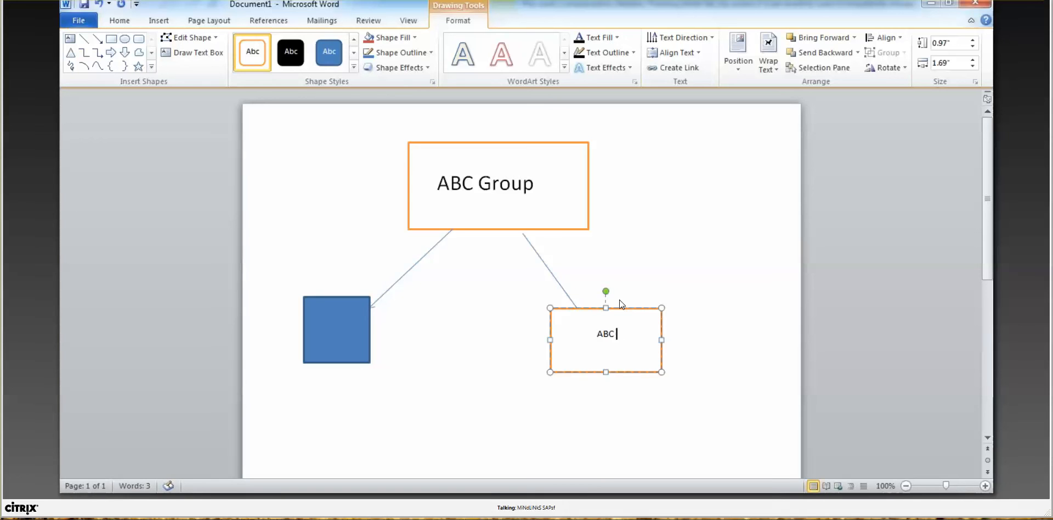
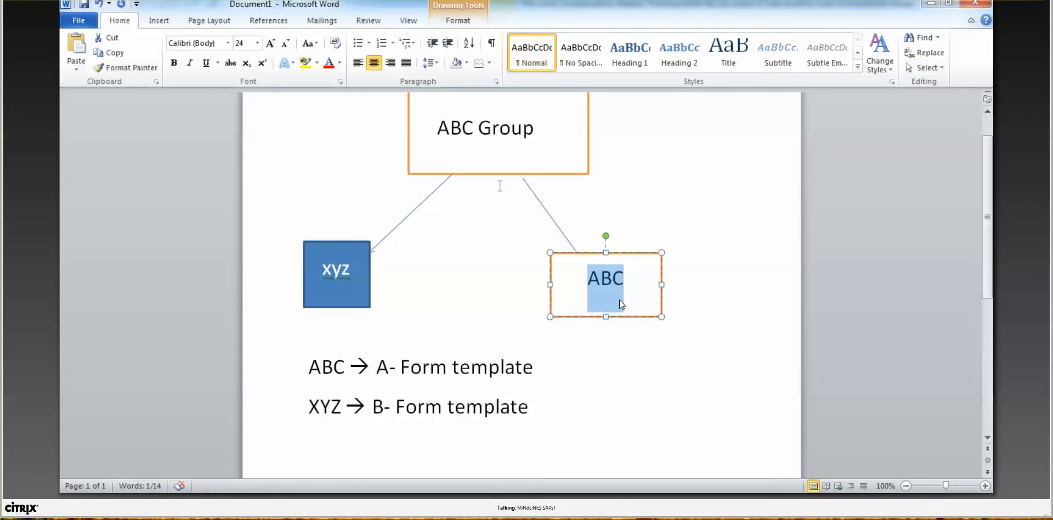
# Step: Select the 'ABC → A- Form template' note under the diagram, then return to the SuccessFactors browser
pyautogui.click(474, 129)
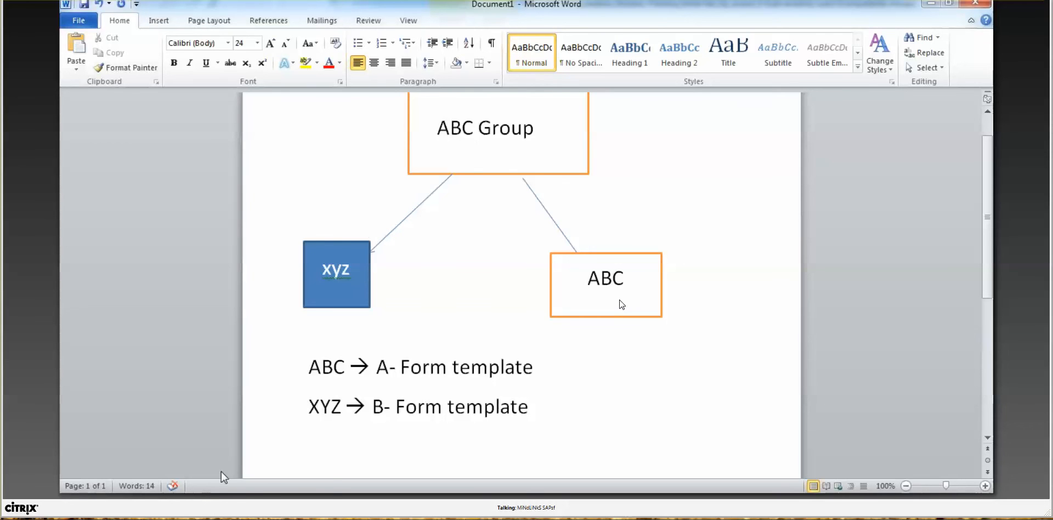
pyautogui.moveTo(273, 482)
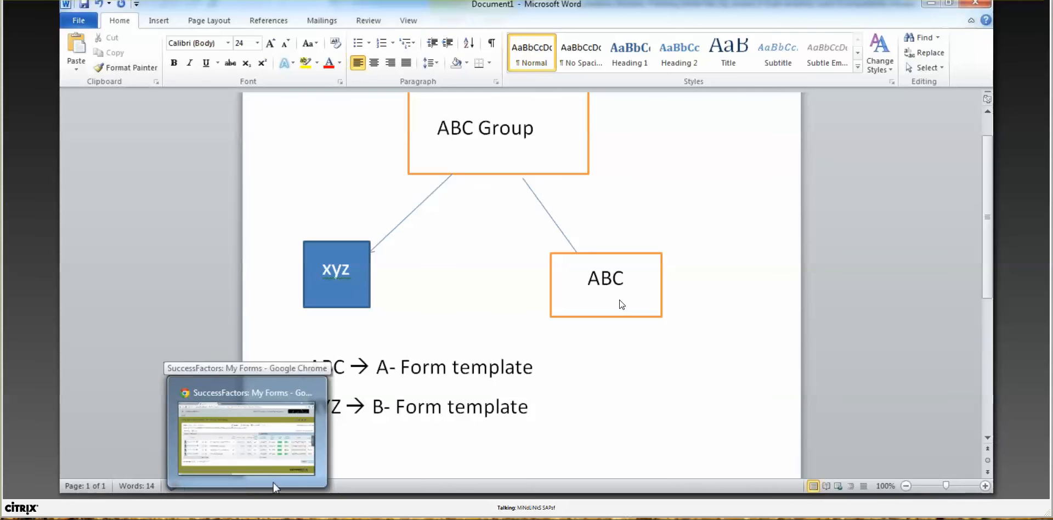
pyautogui.click(558, 381)
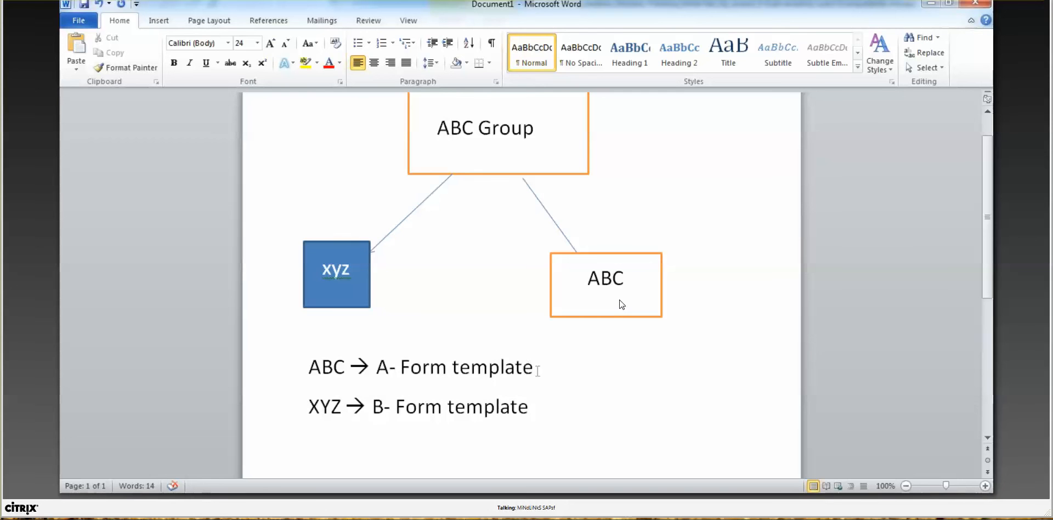
pyautogui.moveTo(539, 366); pyautogui.dragTo(324, 390)
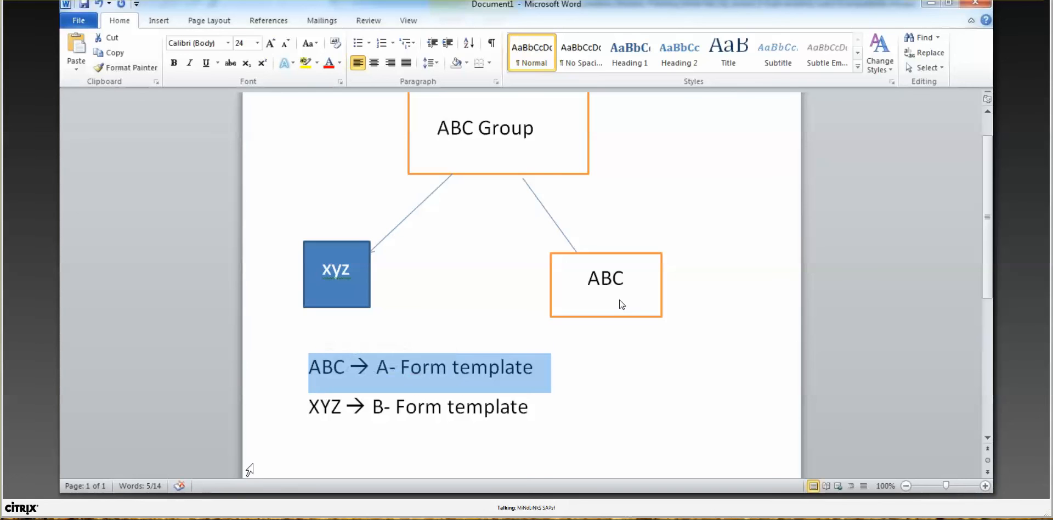
pyautogui.click(219, 496)
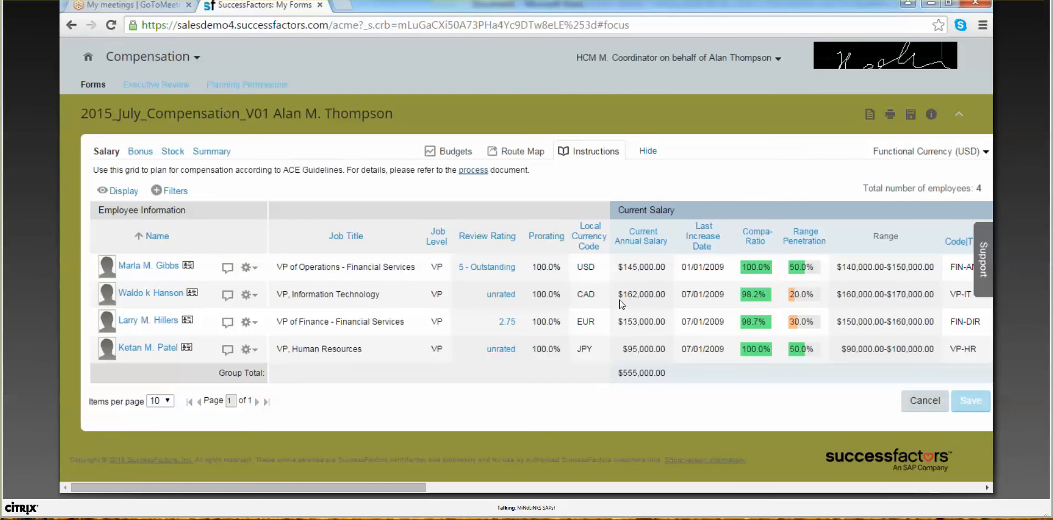
# Step: Stop proxying as the employee and go through Admin Tools to Compensation Home
pyautogui.click(664, 59)
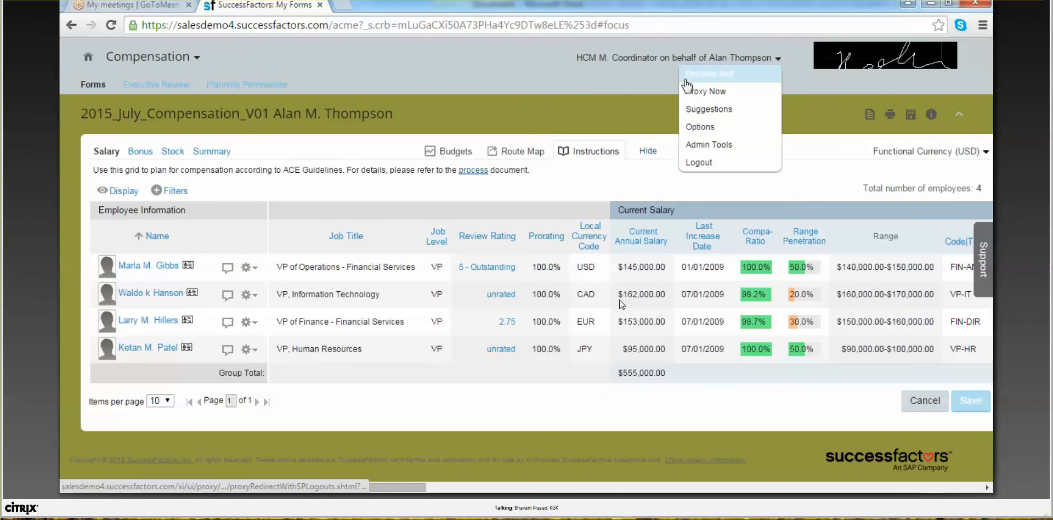
pyautogui.click(687, 77)
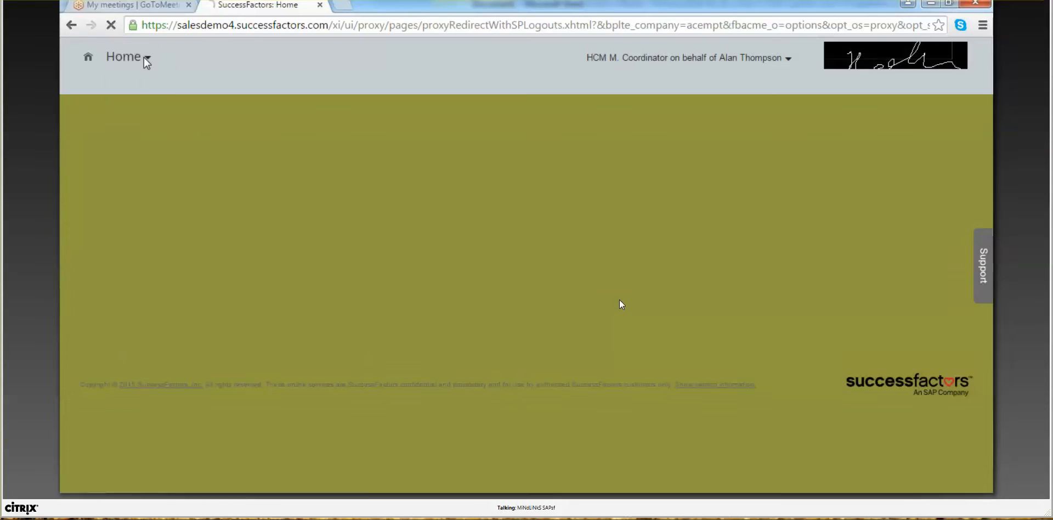
pyautogui.click(143, 58)
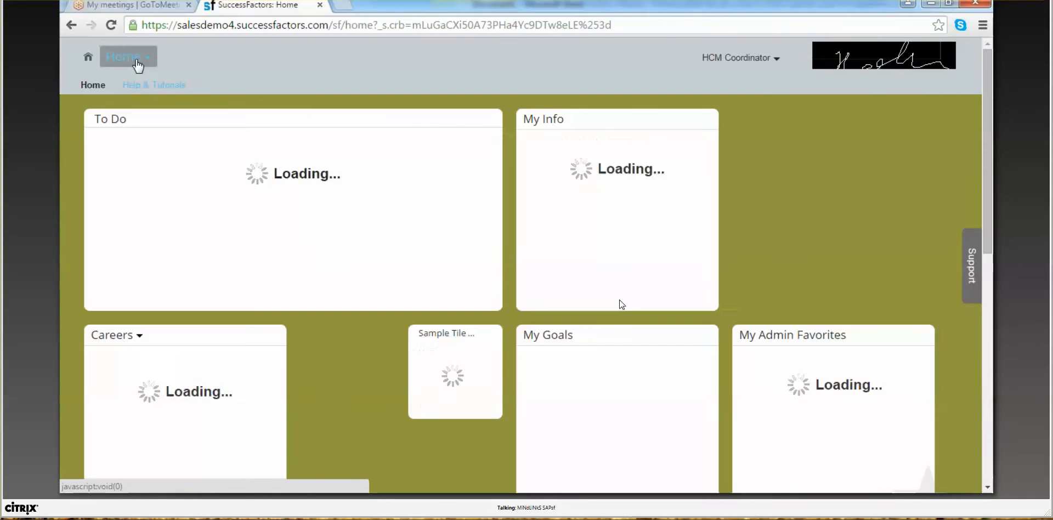
pyautogui.click(137, 57)
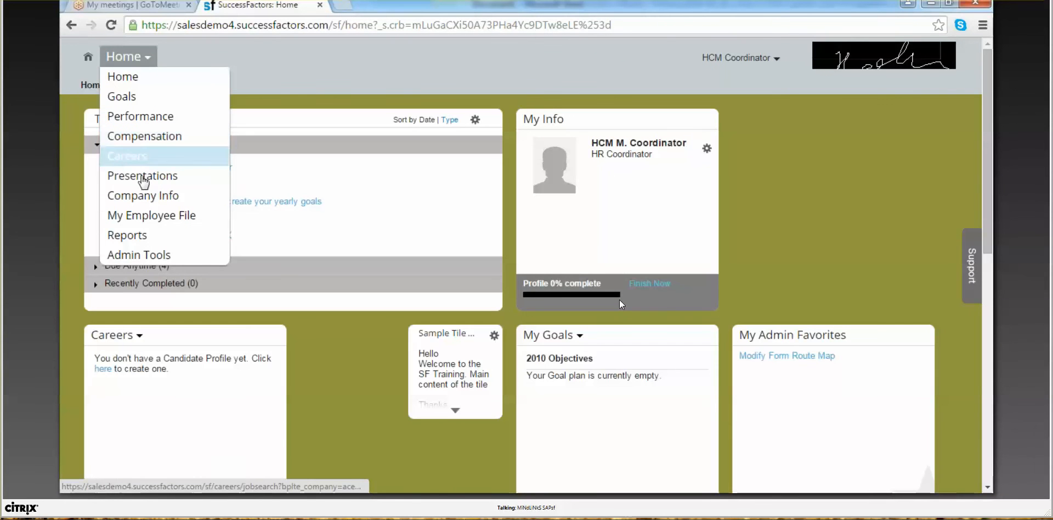
pyautogui.click(146, 254)
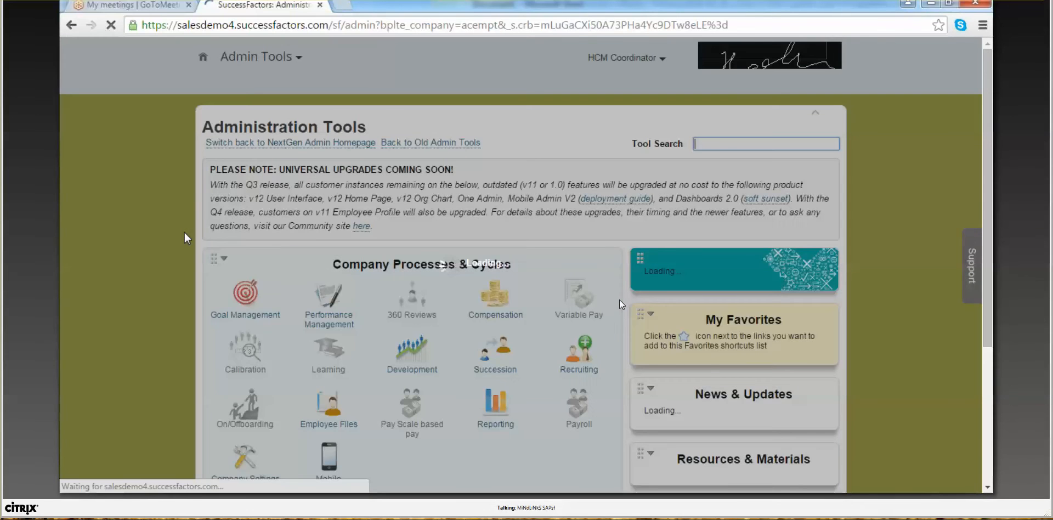
pyautogui.moveTo(502, 310)
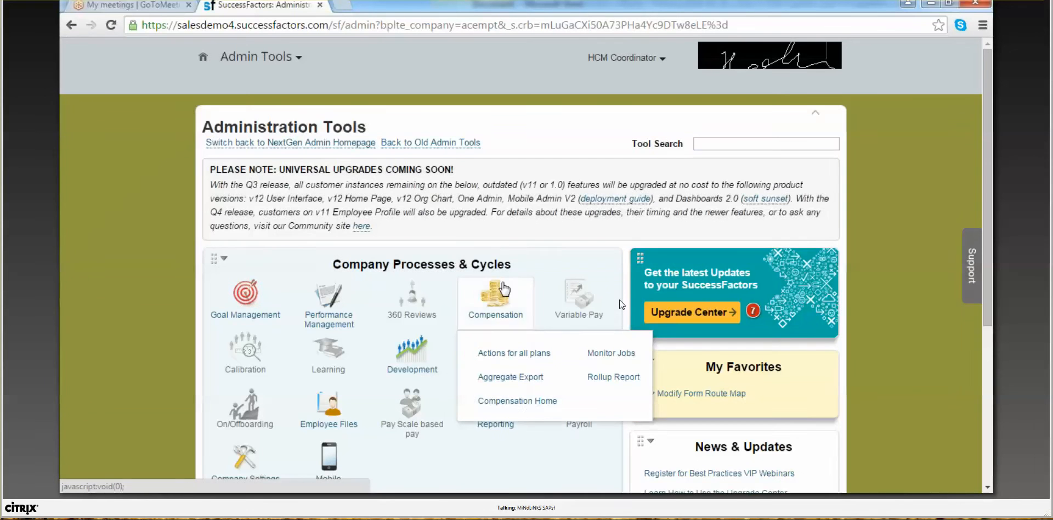
pyautogui.click(530, 403)
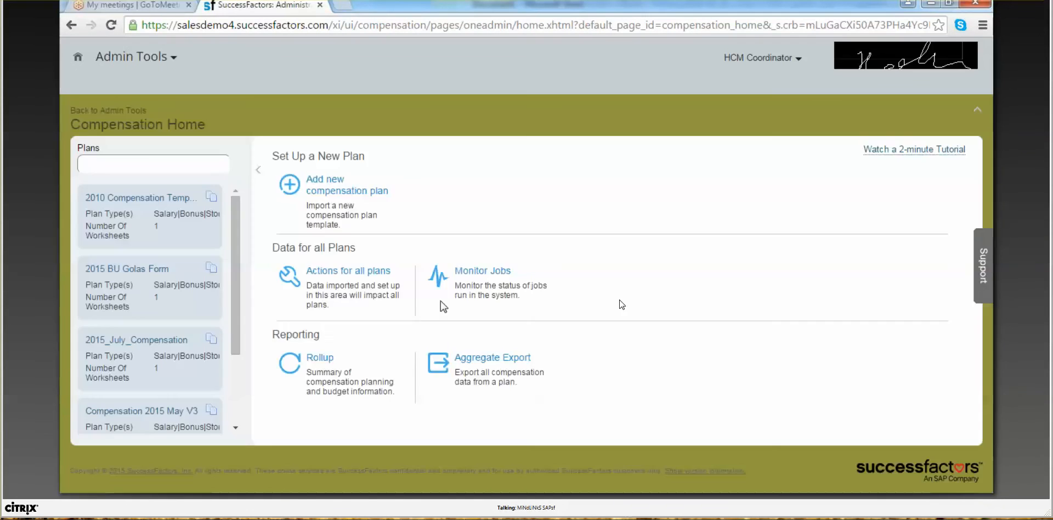
# Step: Open 2015_July_Compensation's Manage Worksheets, review the lone _V01 worksheet, and start Create Worksheets
pyautogui.click(189, 308)
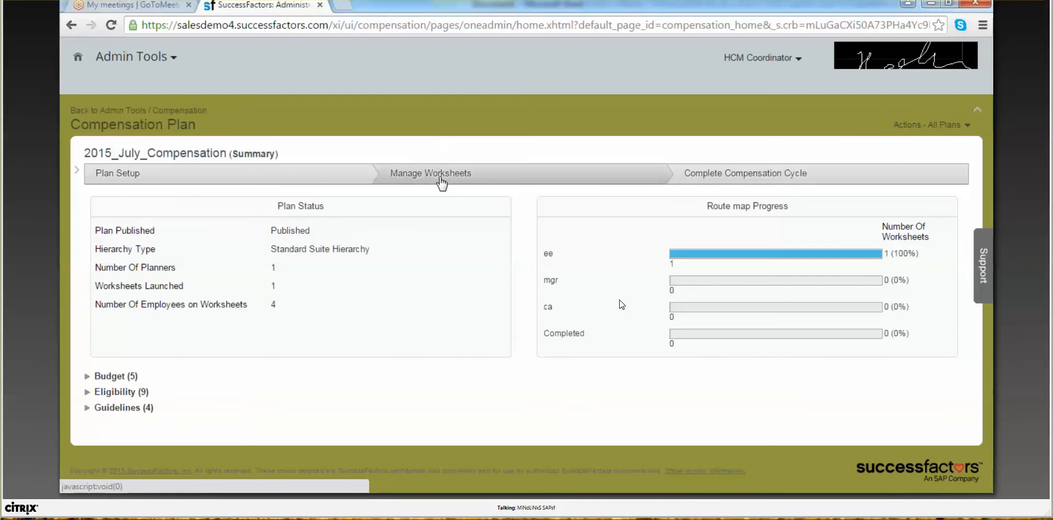
pyautogui.click(438, 176)
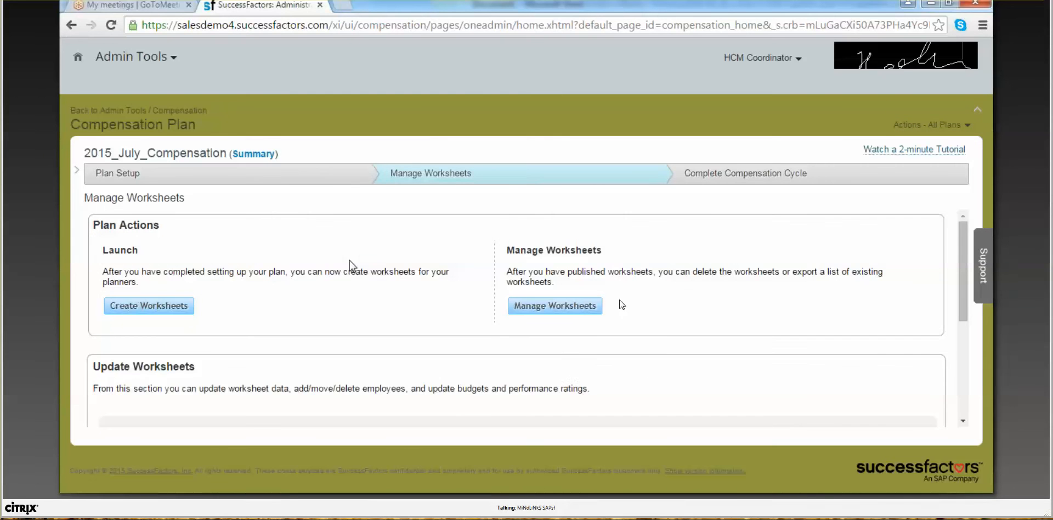
pyautogui.click(560, 307)
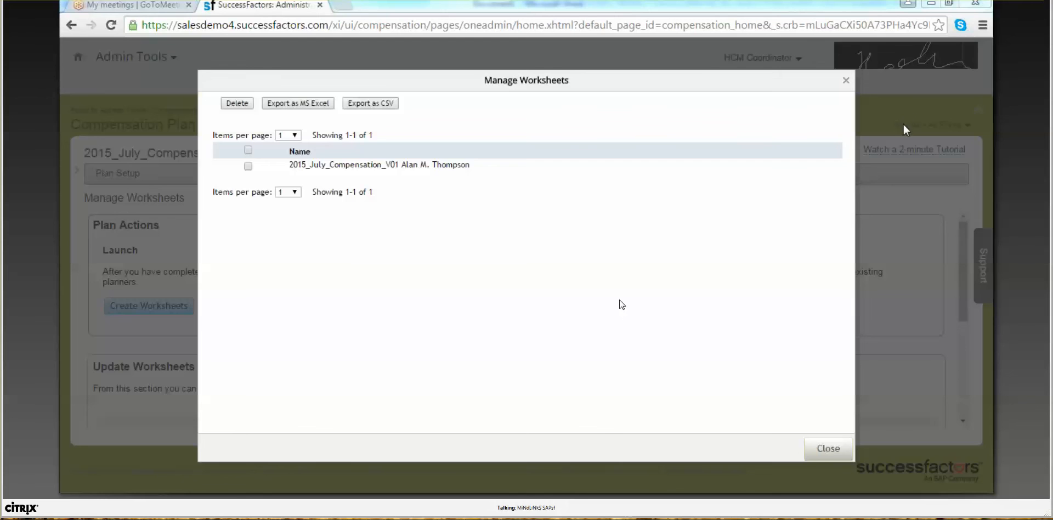
pyautogui.click(830, 447)
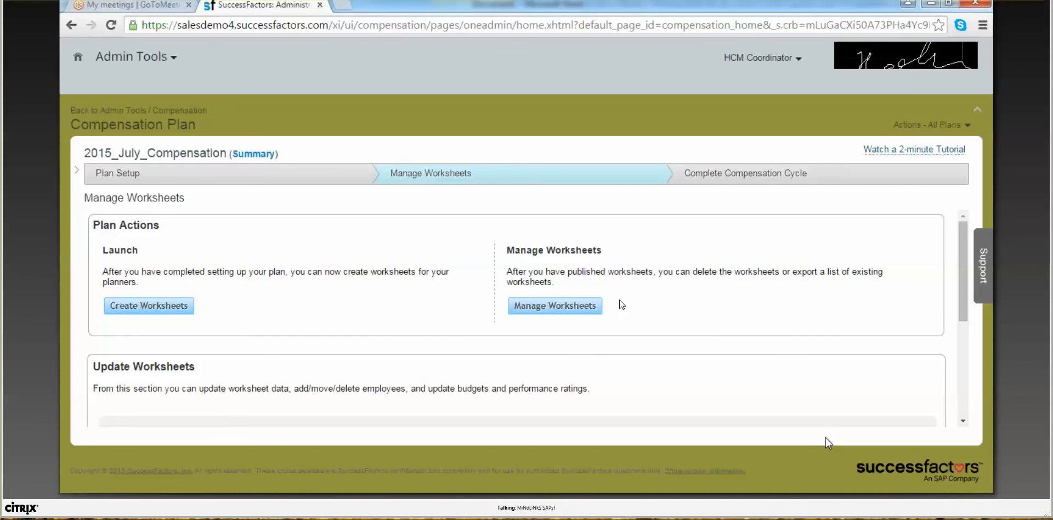
pyautogui.click(177, 310)
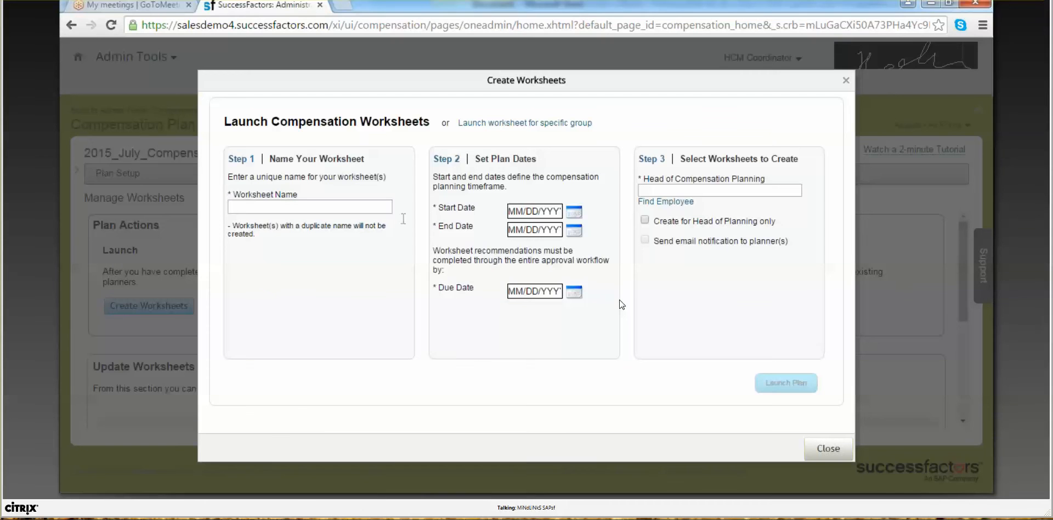
# Step: Name the new worksheet '2015_July_Compensation_v02'
pyautogui.click(340, 207)
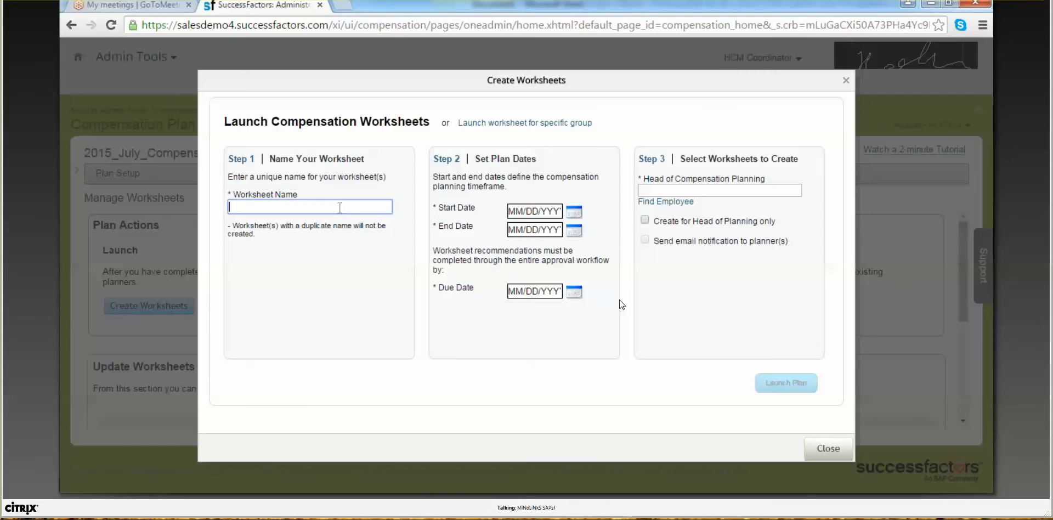
pyautogui.write('2015_July_Compensation')
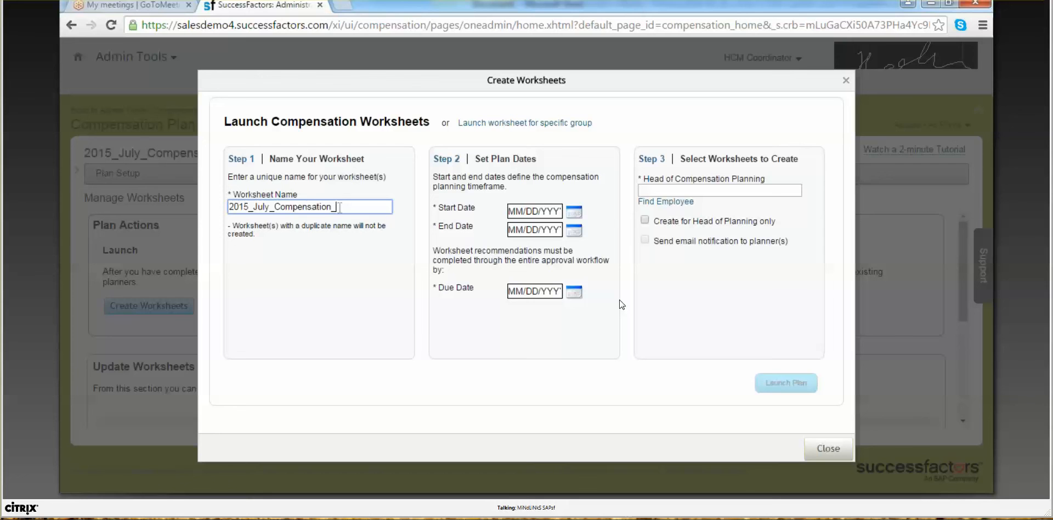
pyautogui.write('_v02')
# Step: Set start date 01/01/2010, end date 12/31/2010 and due date 01/01/2011
pyautogui.press('Tab')
pyautogui.write('01012015')
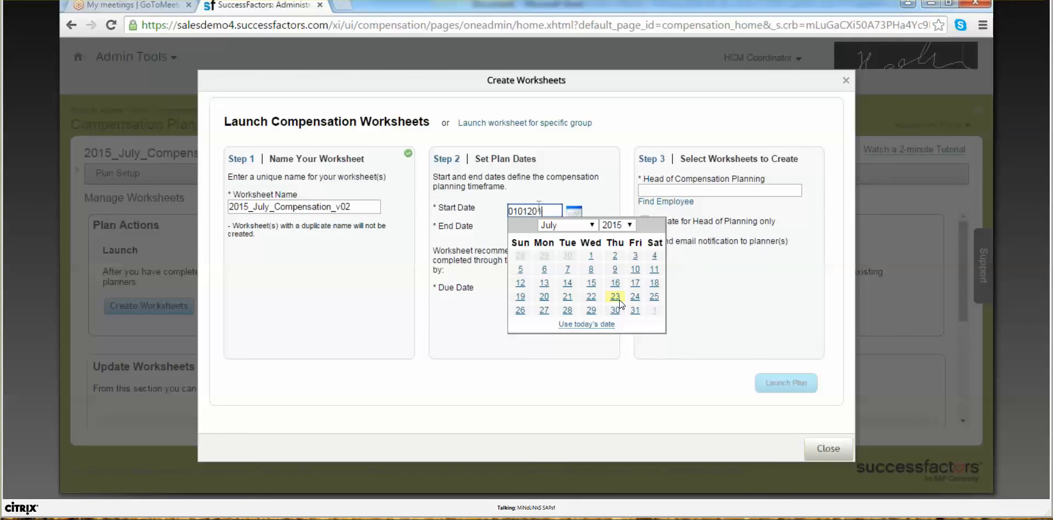
pyautogui.press('Tab')
pyautogui.write('12')
pyautogui.press('BackSpace')
pyautogui.press('BackSpace')
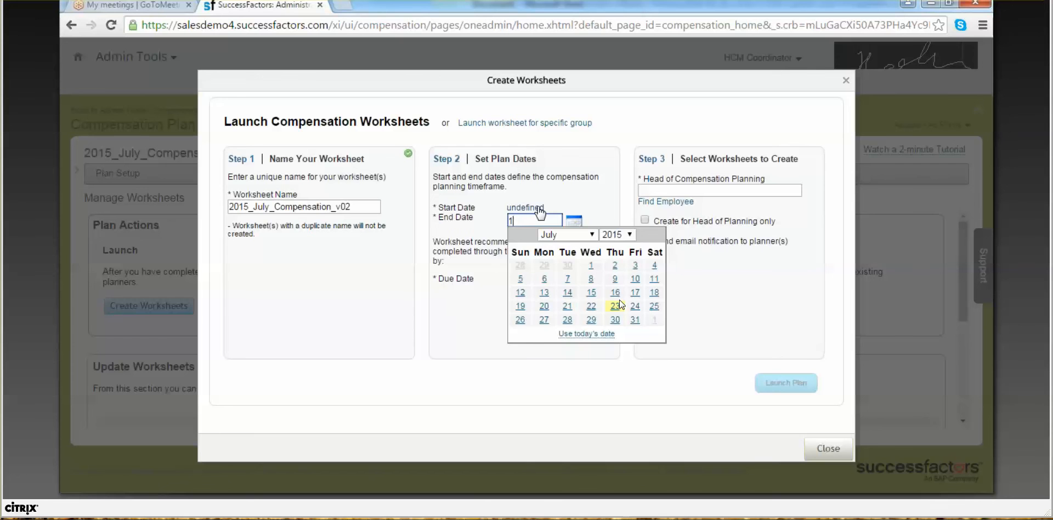
pyautogui.click(539, 208)
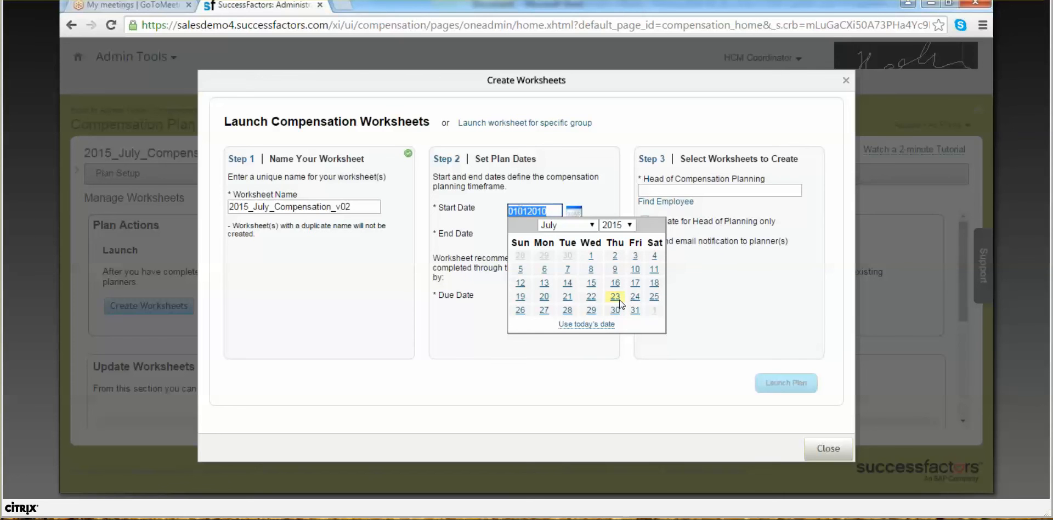
pyautogui.click(555, 212)
pyautogui.press('BackSpace')
pyautogui.press('BackSpace')
pyautogui.press('BackSpace')
pyautogui.press('BackSpace')
pyautogui.press('BackSpace')
pyautogui.press('BackSpace')
pyautogui.write('/01/2010')
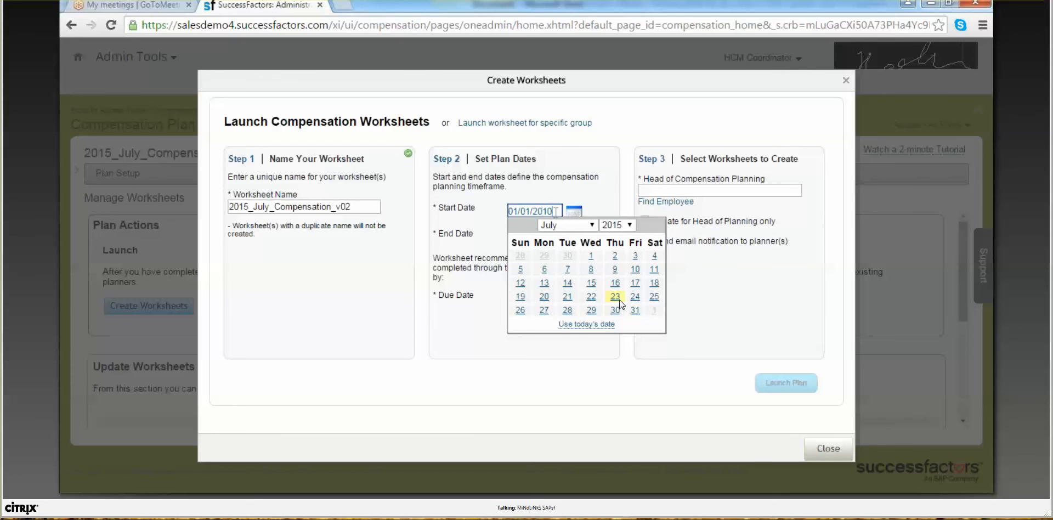
pyautogui.press('Tab')
pyautogui.write('12/31')
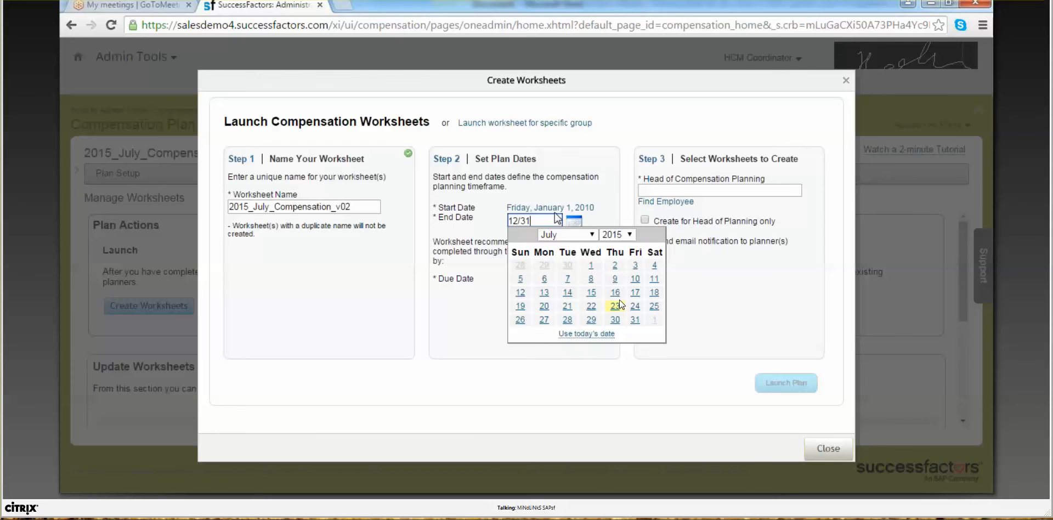
pyautogui.write('/2010')
pyautogui.press('Tab')
pyautogui.write('01')
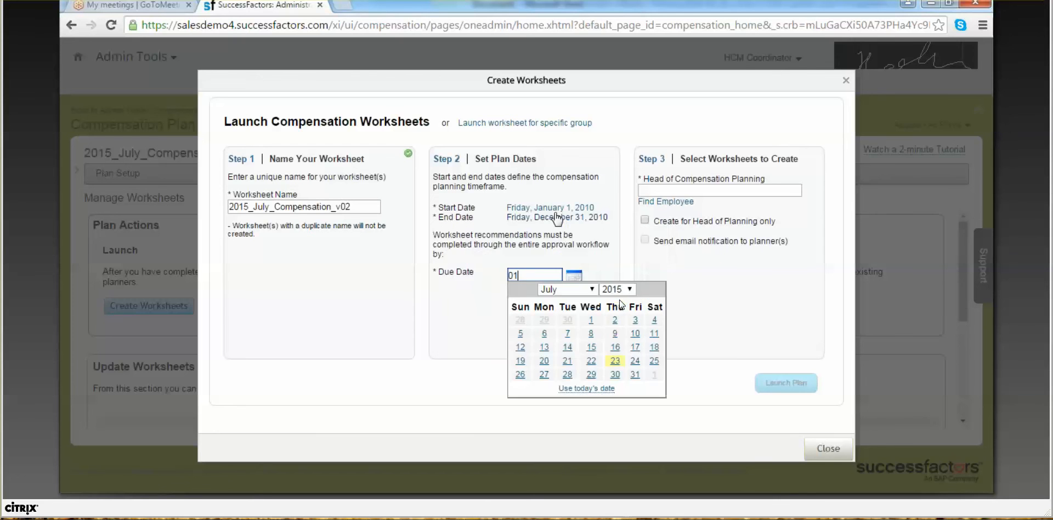
pyautogui.write('/01/2011')
pyautogui.click(675, 192)
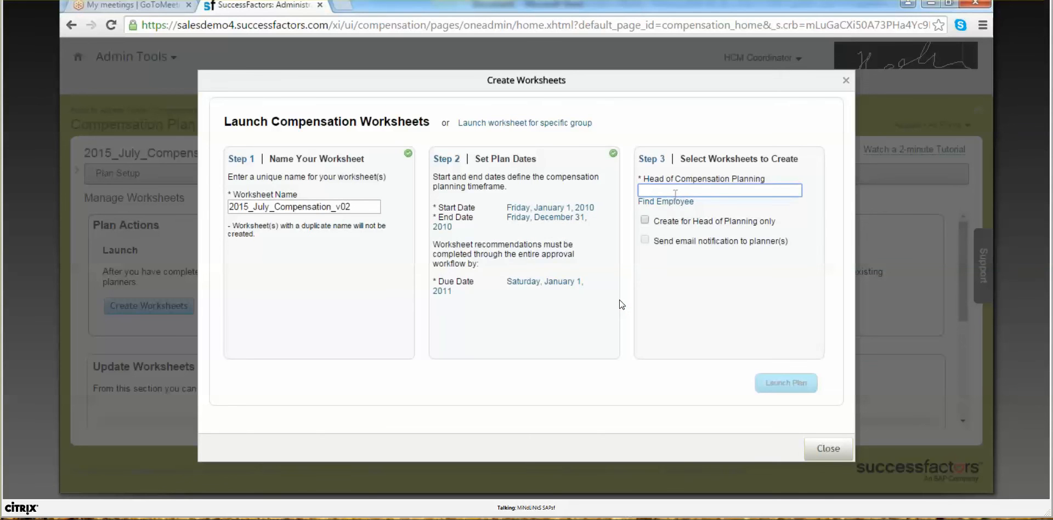
pyautogui.click(680, 201)
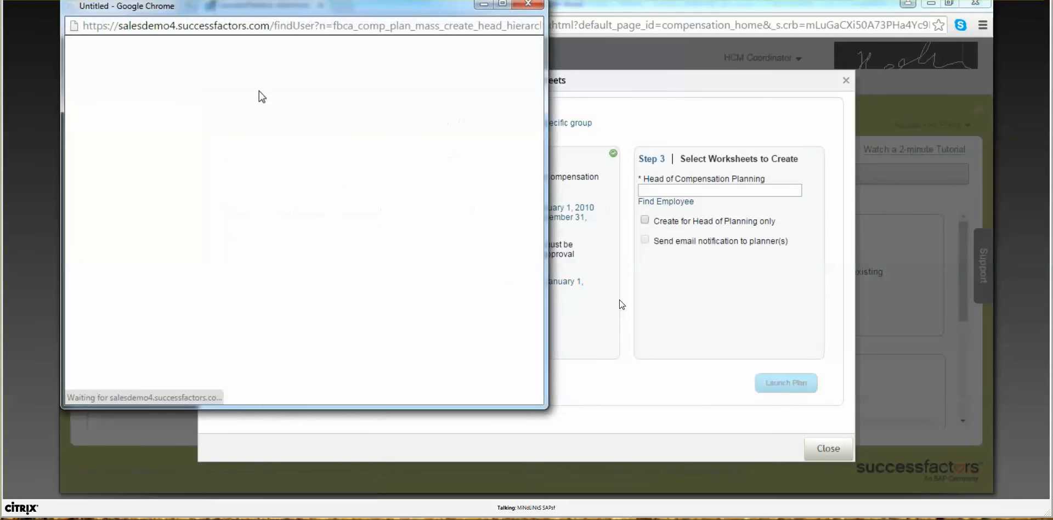
# Step: Find the employee by first name and select them as head of compensation planning
pyautogui.click(256, 99)
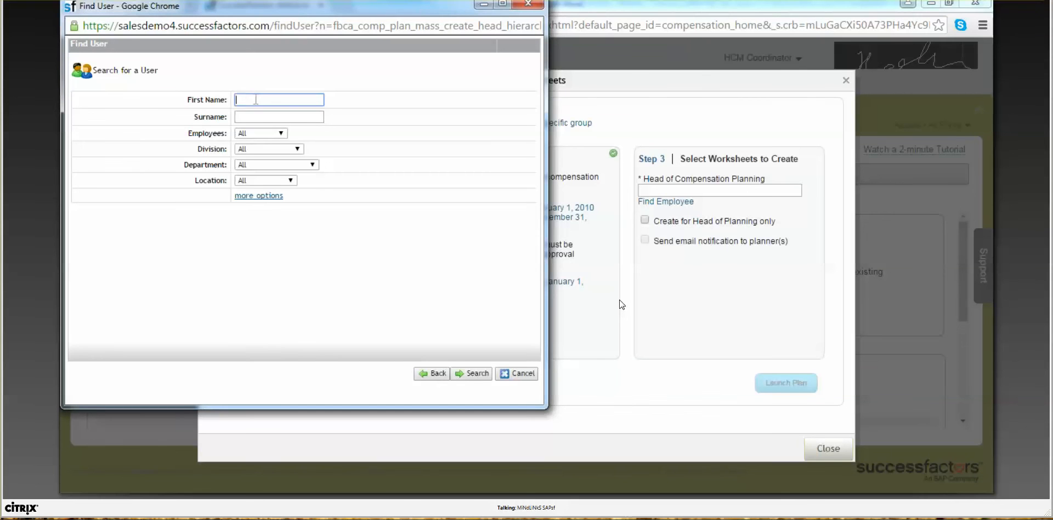
pyautogui.write('Alan')
pyautogui.press('Return')
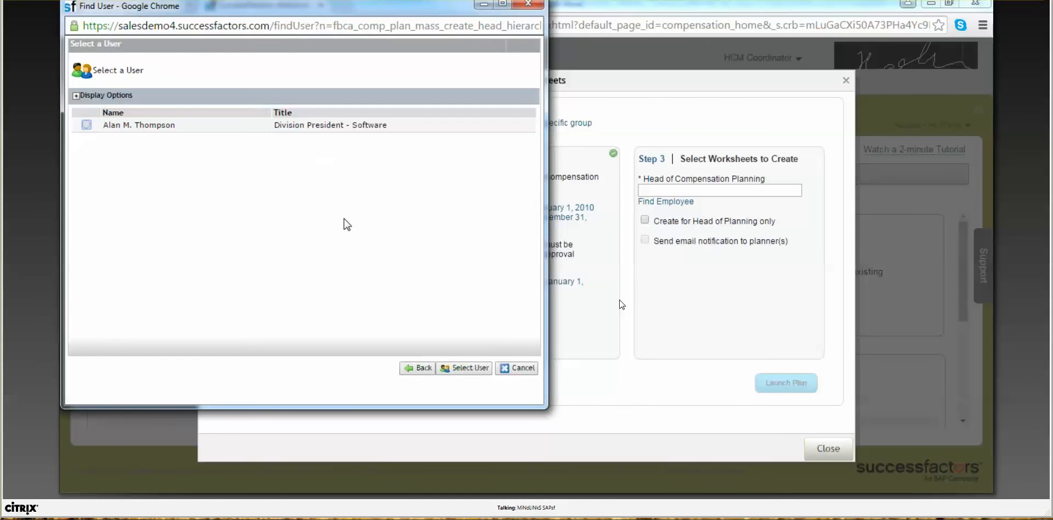
pyautogui.click(452, 366)
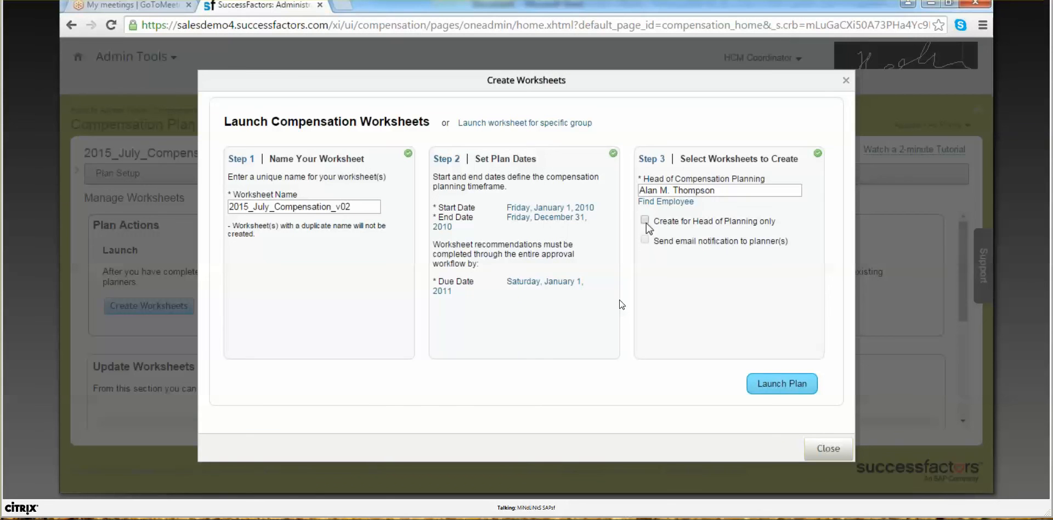
# Step: Launch the plan and confirm, submitting the mass worksheet creation request
pyautogui.click(763, 381)
pyautogui.click(619, 306)
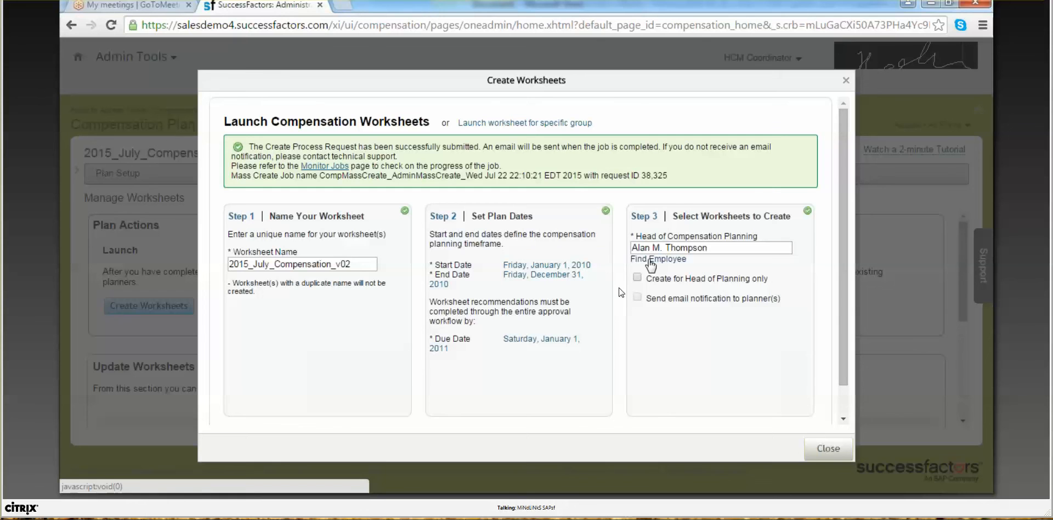
pyautogui.click(843, 1)
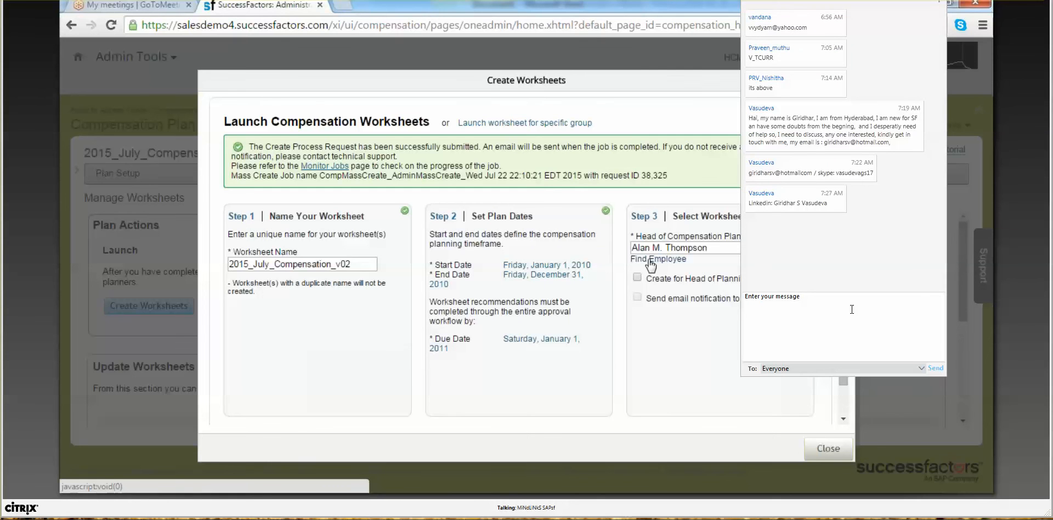
# Step: Close the meeting chat panel and bring up previews of the open Word windows
pyautogui.click(857, 328)
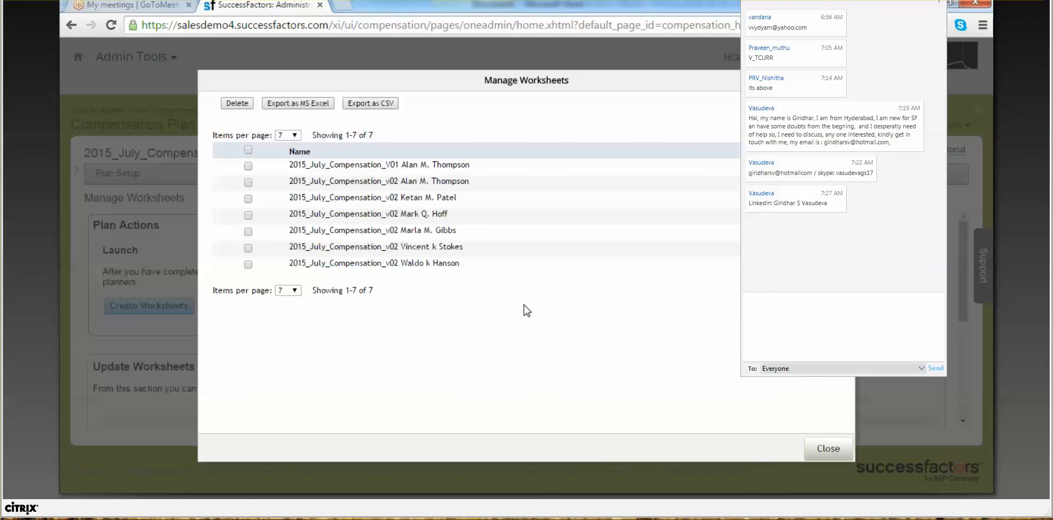
pyautogui.click(939, 1)
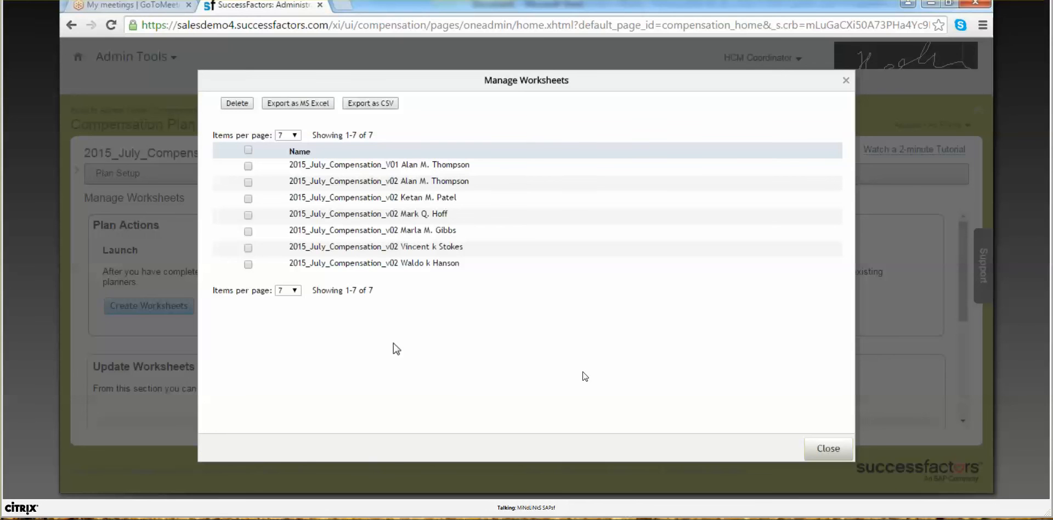
pyautogui.click(375, 497)
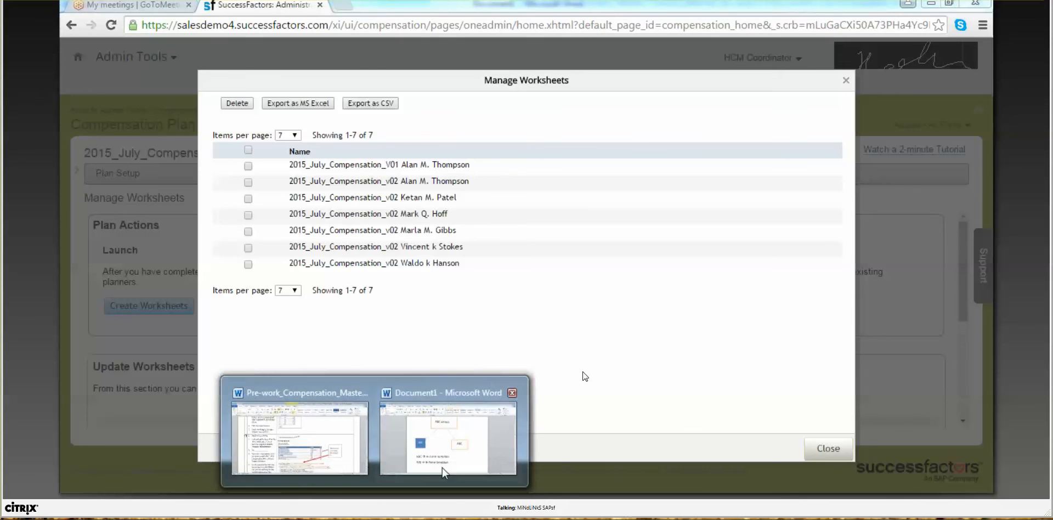
# Step: Return to Document1 and select the ABC, xyz and ABC Group boxes in turn
pyautogui.click(450, 457)
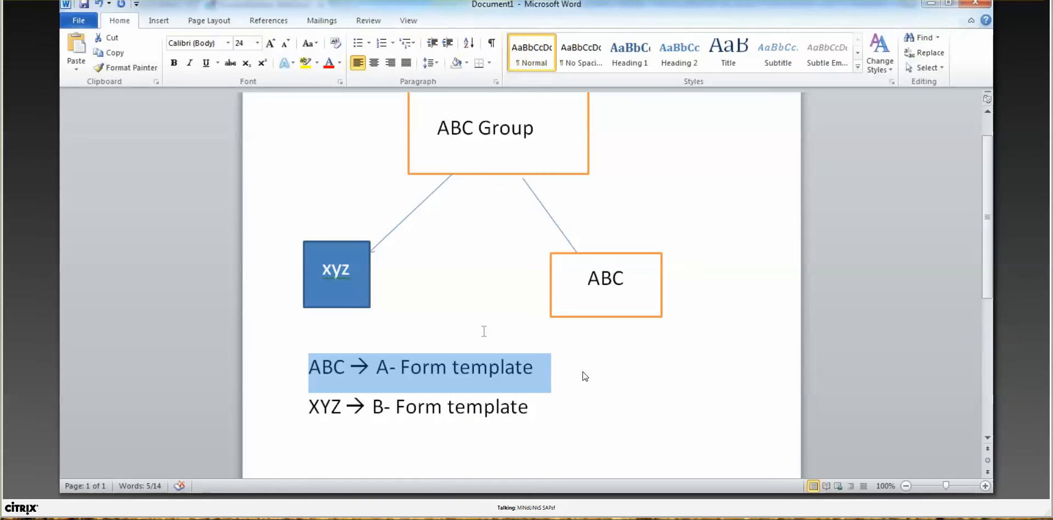
pyautogui.click(579, 299)
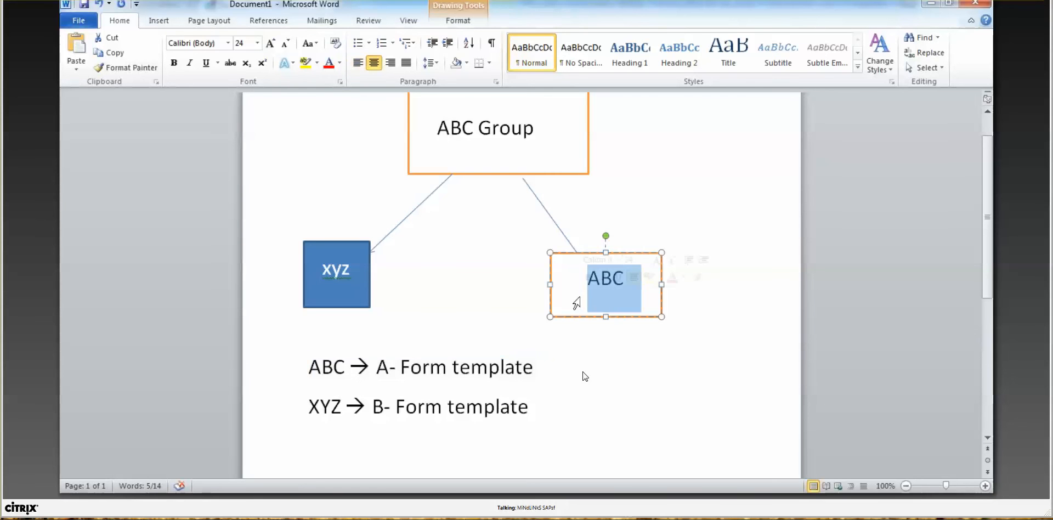
pyautogui.doubleClick(313, 280)
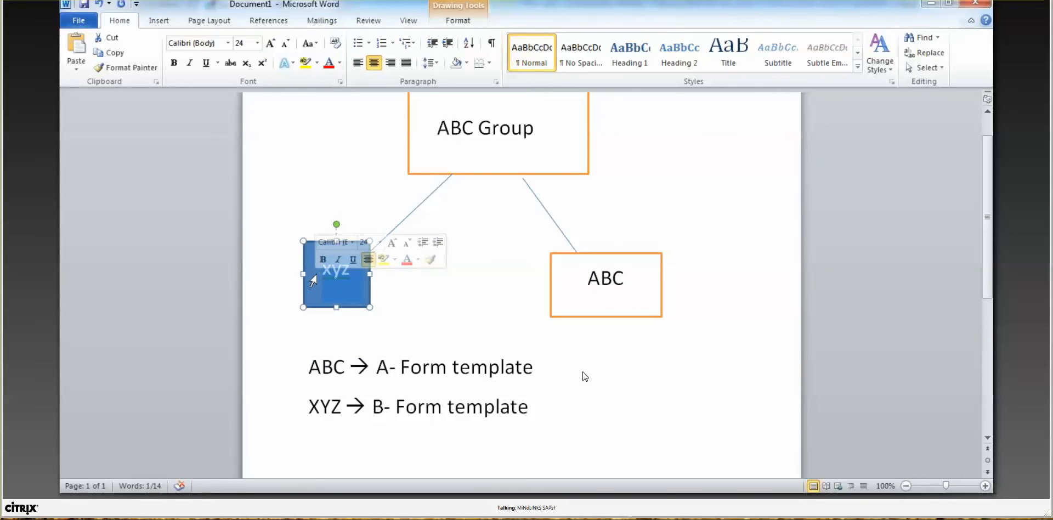
pyautogui.click(486, 144)
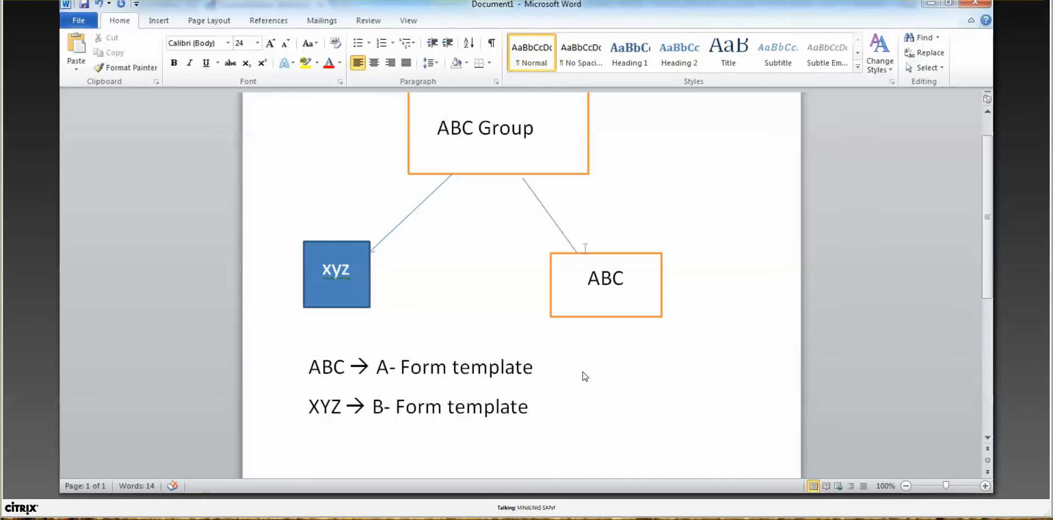
pyautogui.click(322, 289)
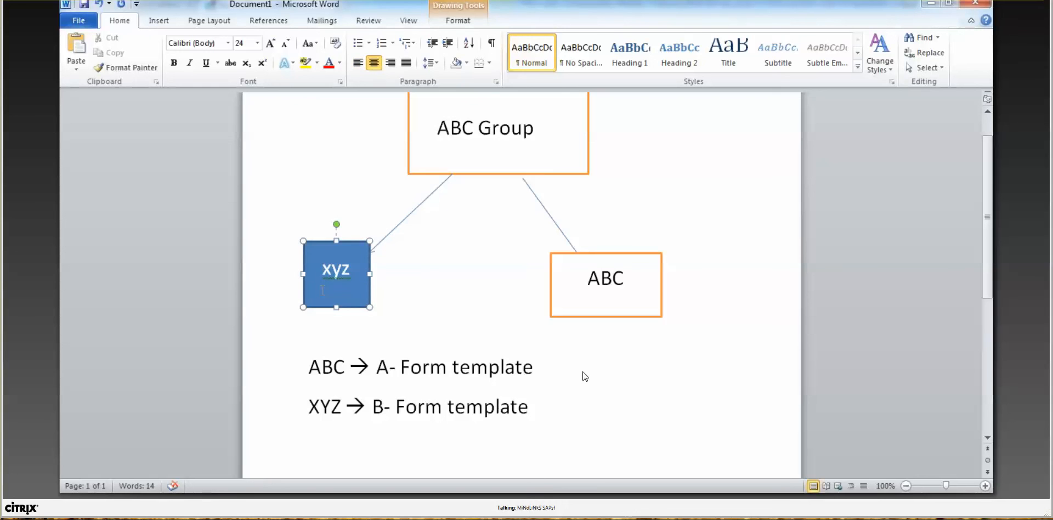
pyautogui.click(587, 285)
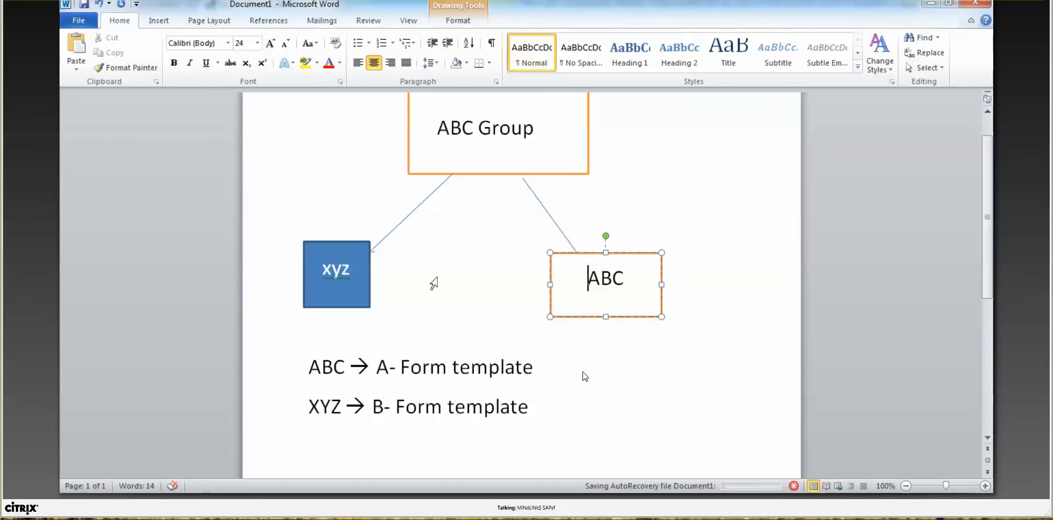
pyautogui.click(352, 269)
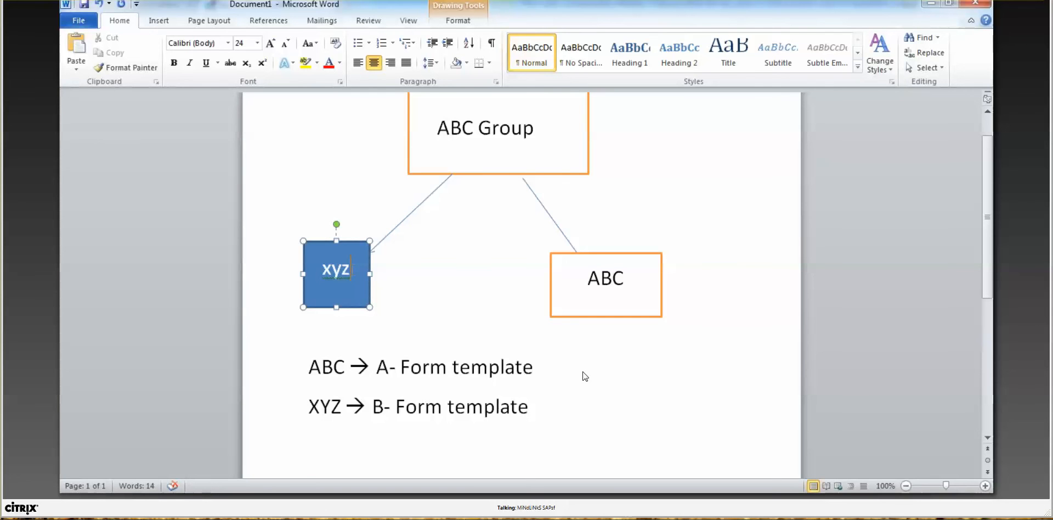
pyautogui.click(455, 145)
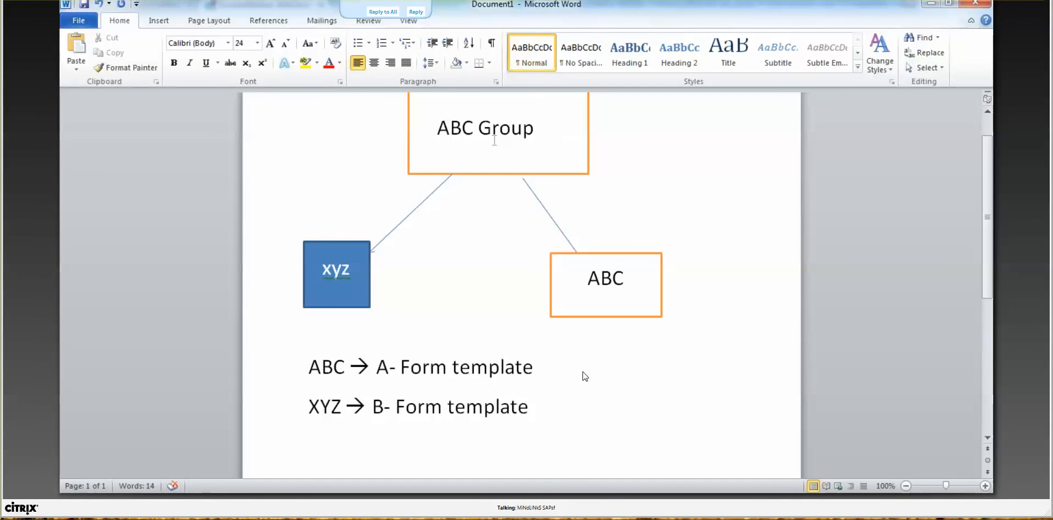
pyautogui.click(338, 271)
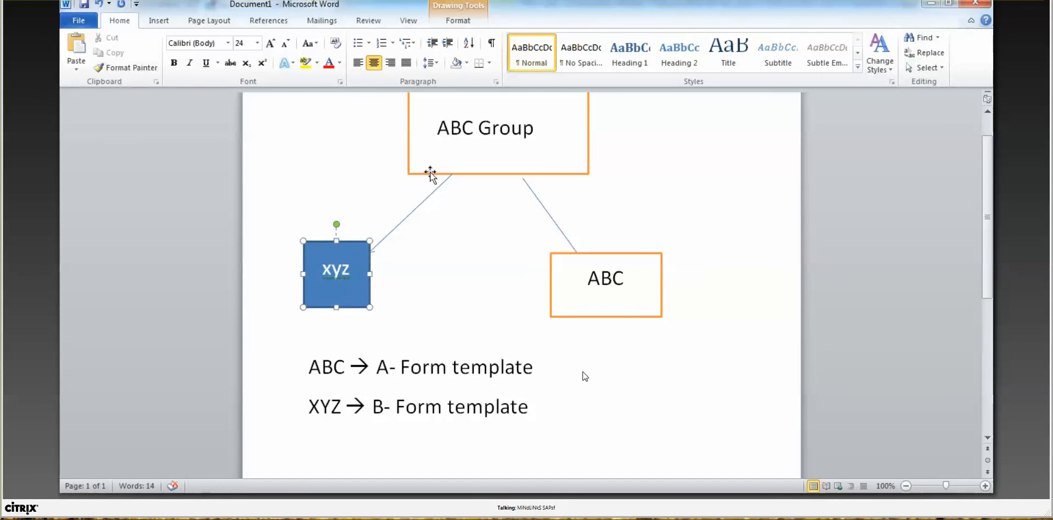
pyautogui.click(476, 132)
pyautogui.doubleClick(476, 132)
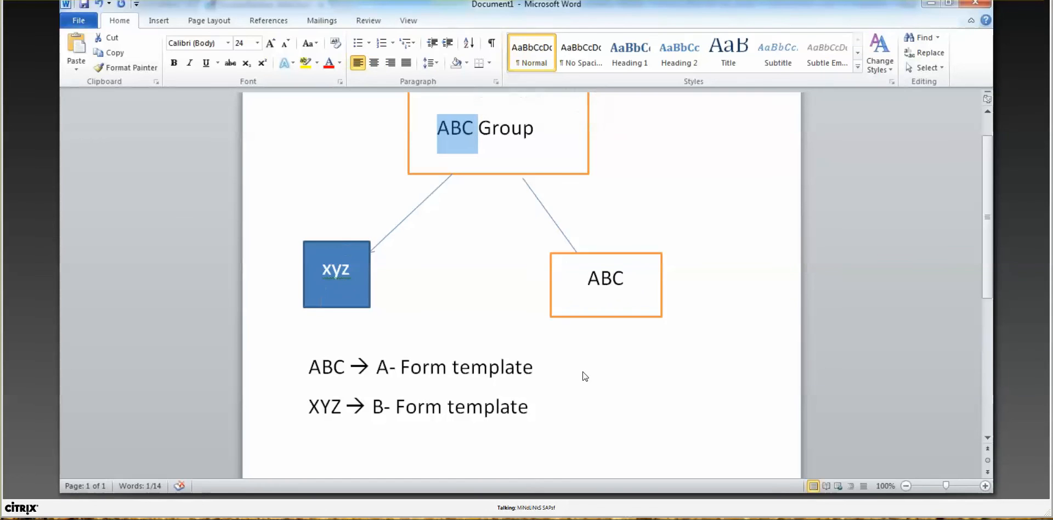
pyautogui.doubleClick(337, 270)
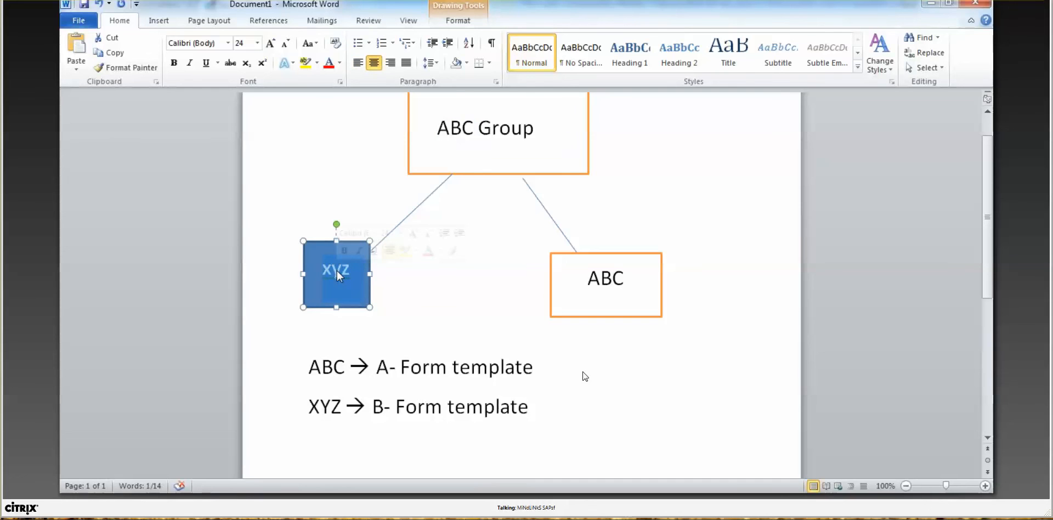